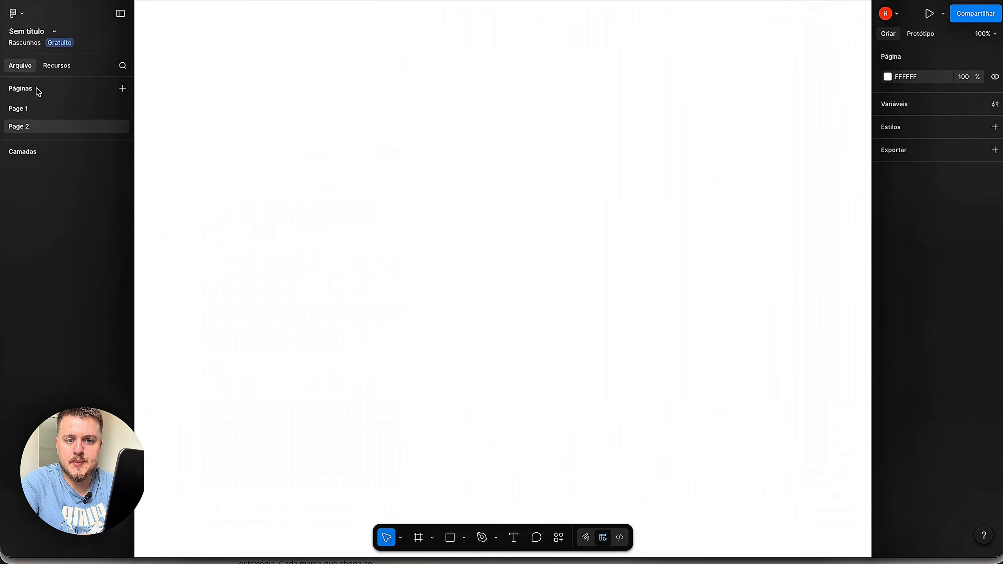
- Add a new page to the file, then rename Page 1 to 'Tipografia'
click(124, 89)
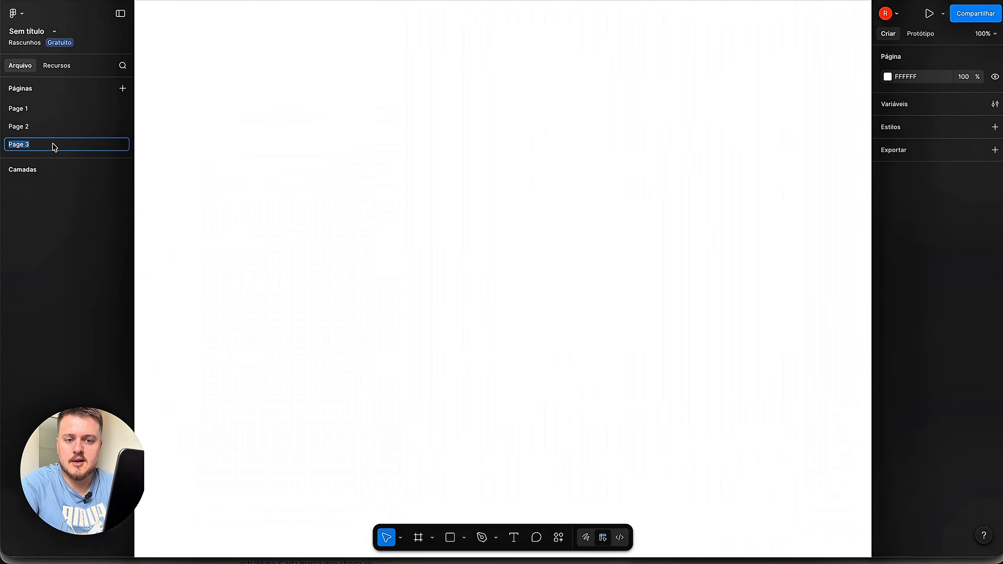
double_click(33, 110)
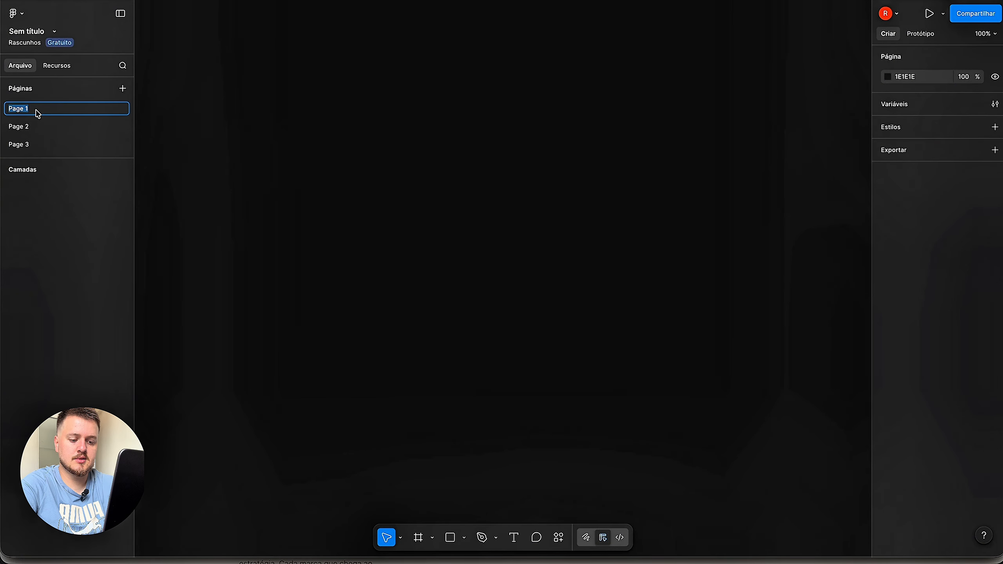
text(Tipograf)
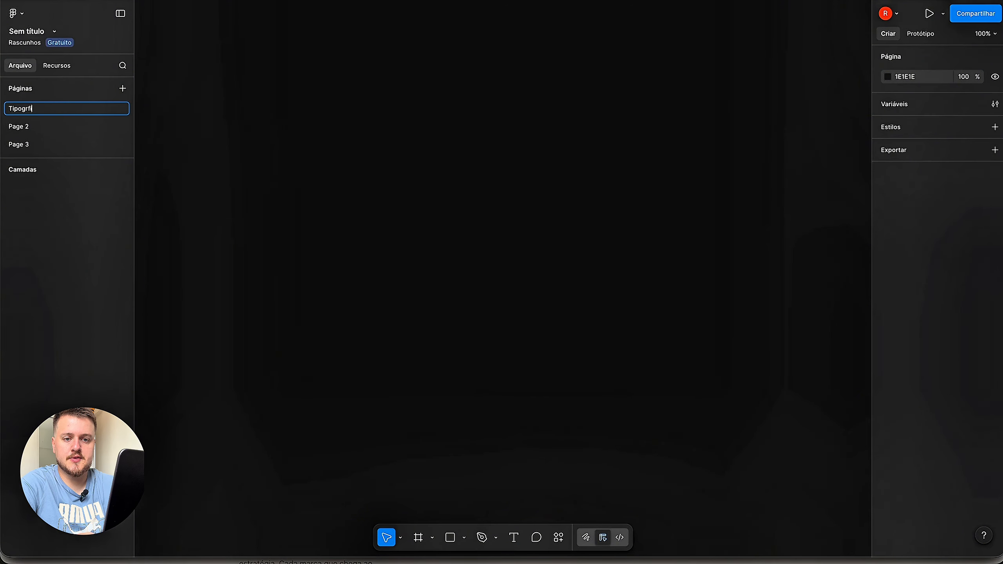
text(ia)
key(Return)
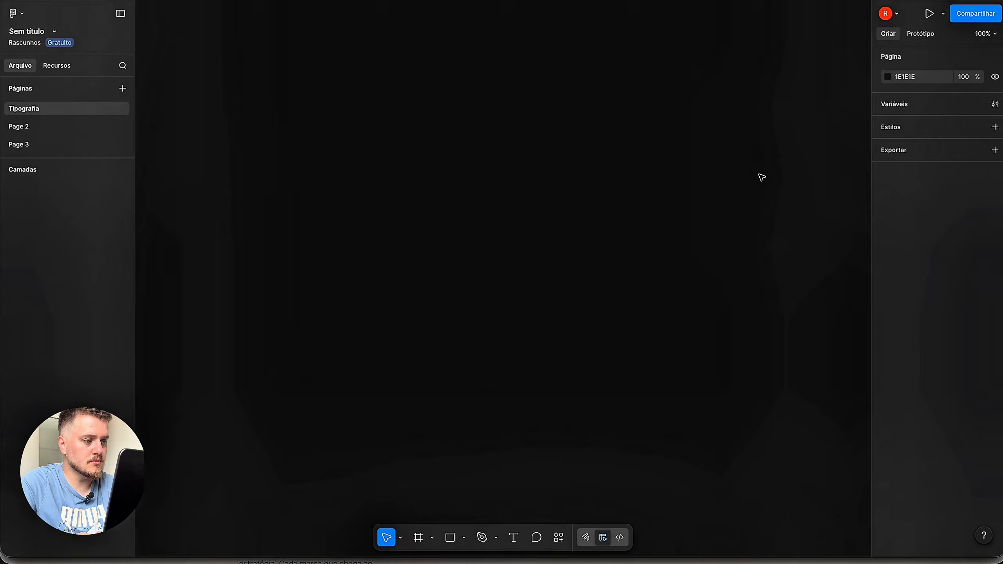
- Change the Tipografia page background from dark 1E1E1E to white FFFFFF in the custom colour picker
click(888, 78)
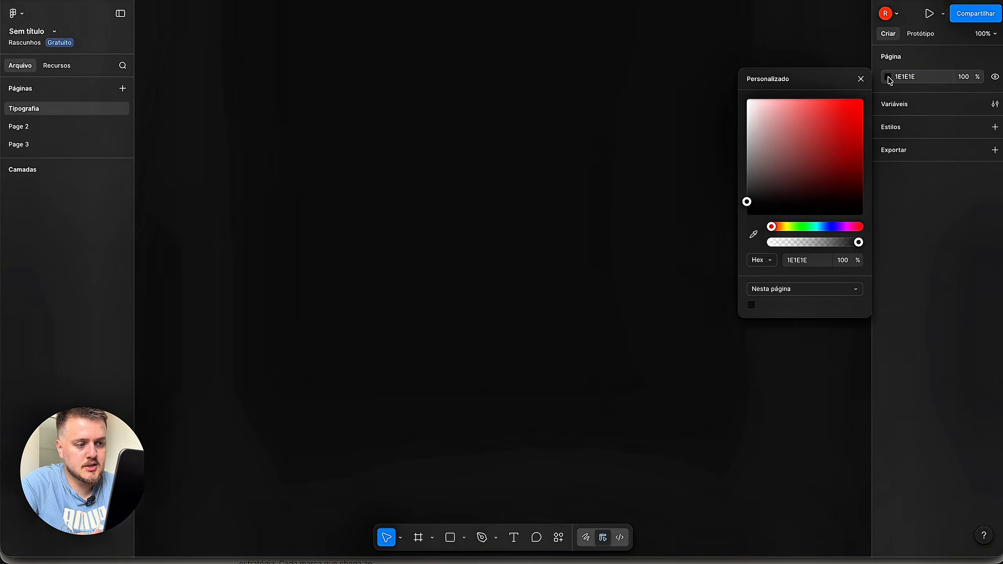
click(849, 139)
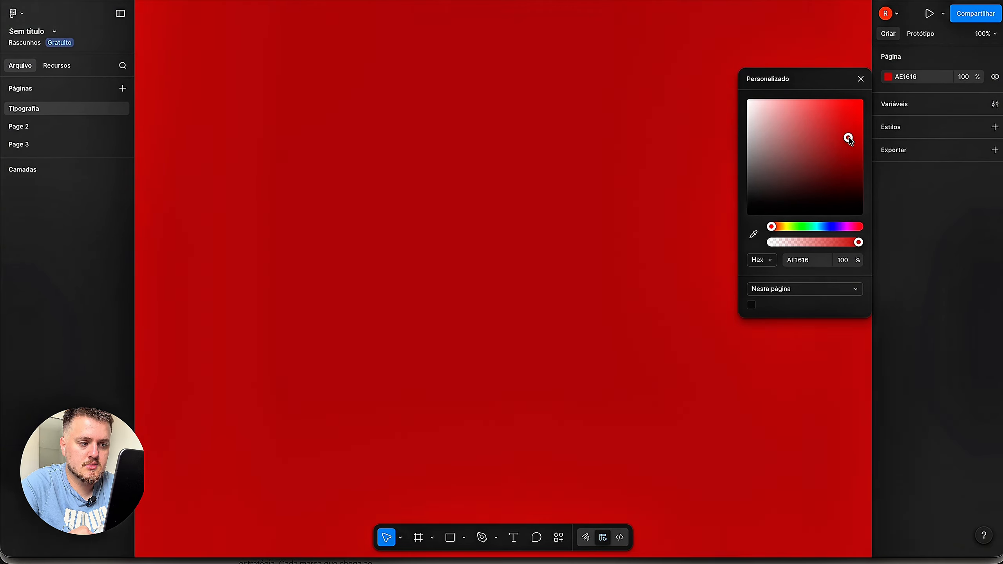
drag(850, 139, 863, 99)
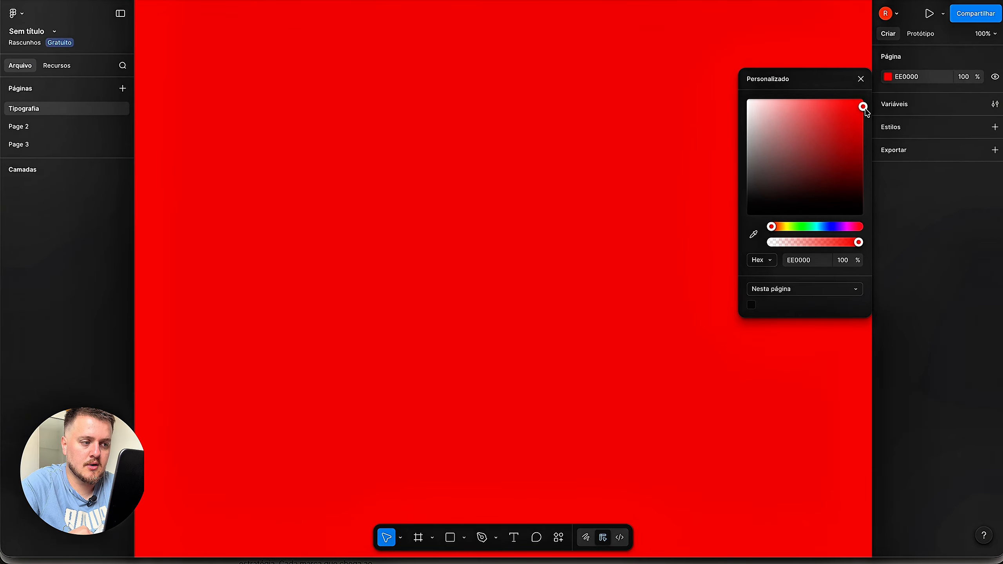
click(792, 227)
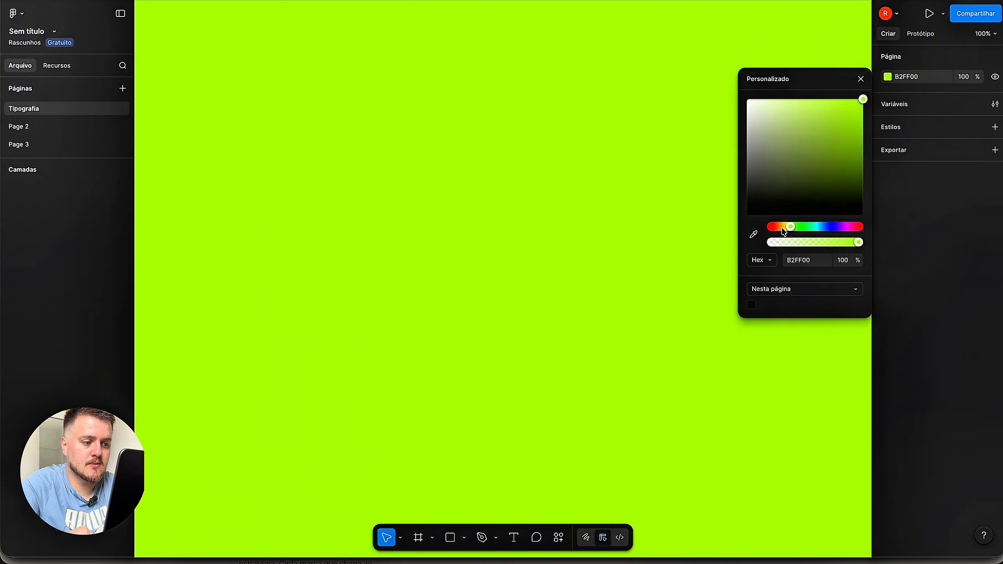
click(783, 227)
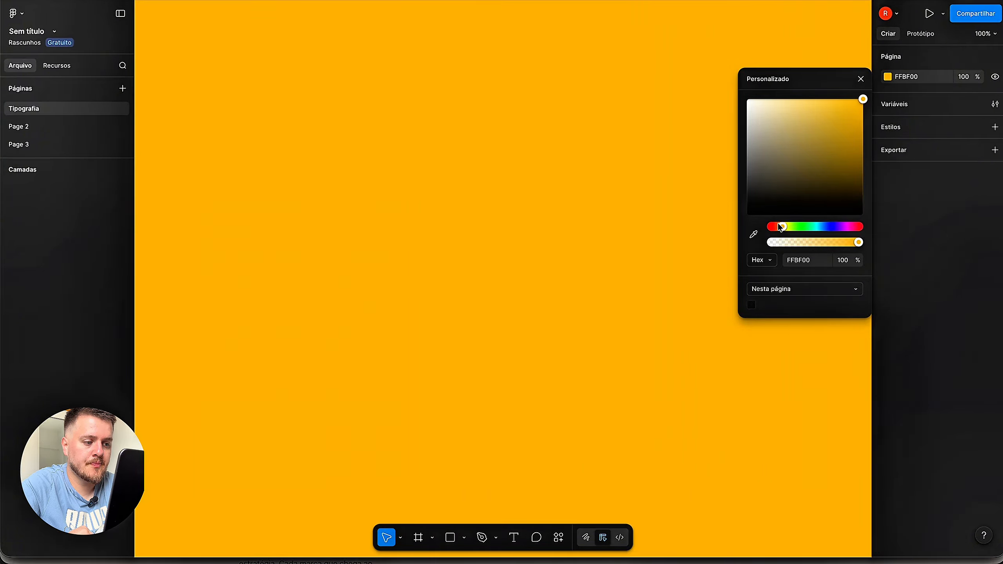
drag(781, 227, 766, 231)
drag(769, 193, 728, 62)
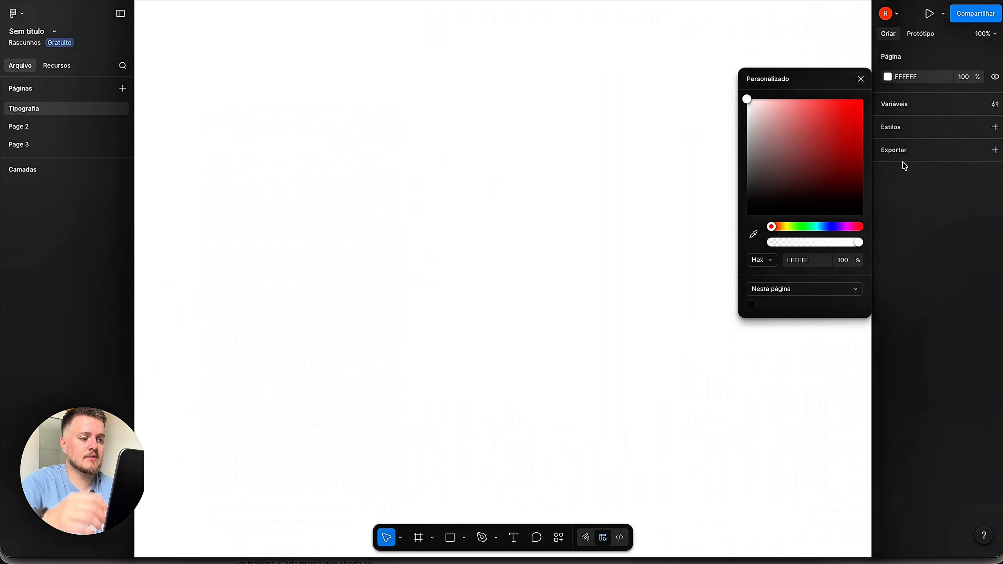
click(959, 199)
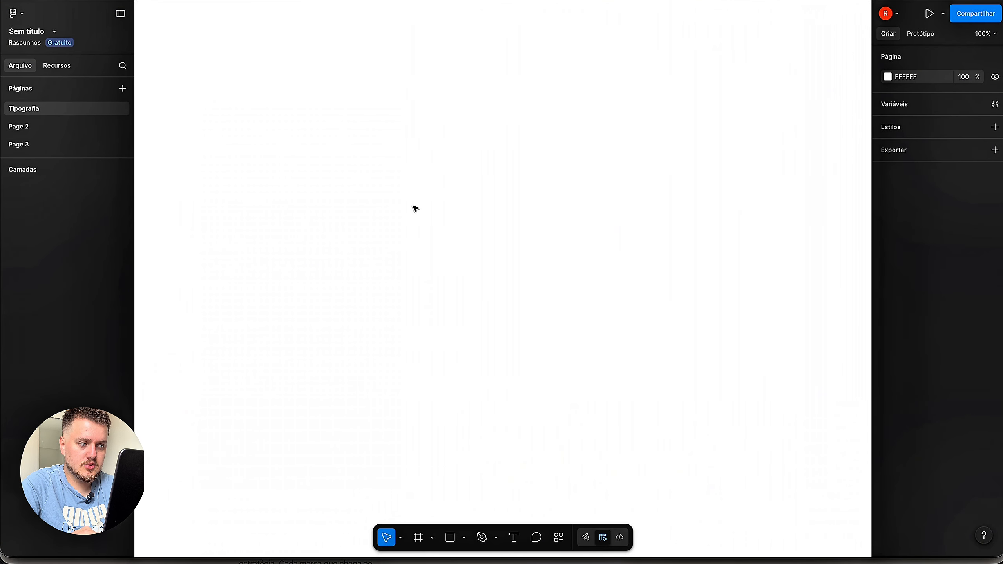
scroll(414, 206, down, 5)
scroll(415, 208, up, 1)
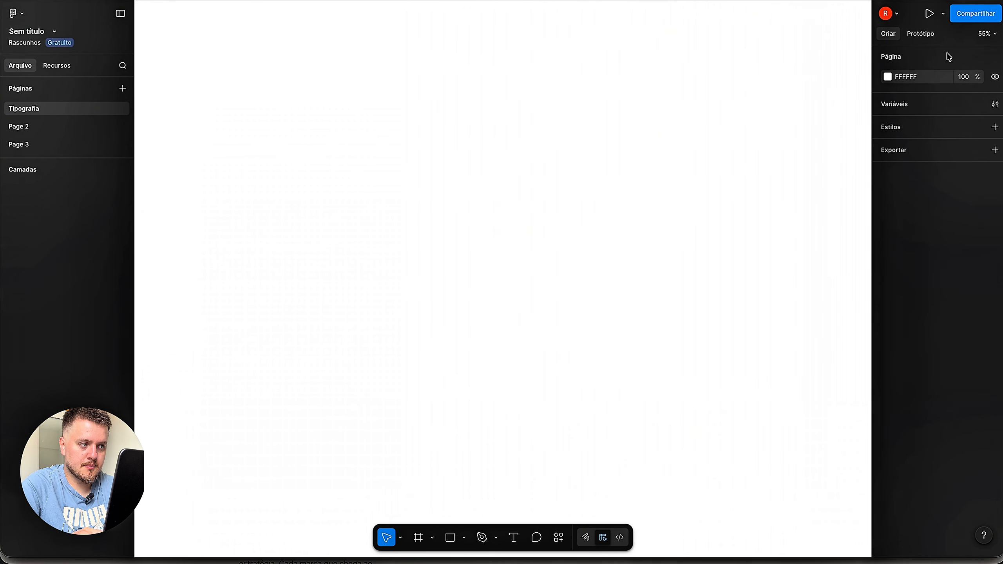
click(997, 34)
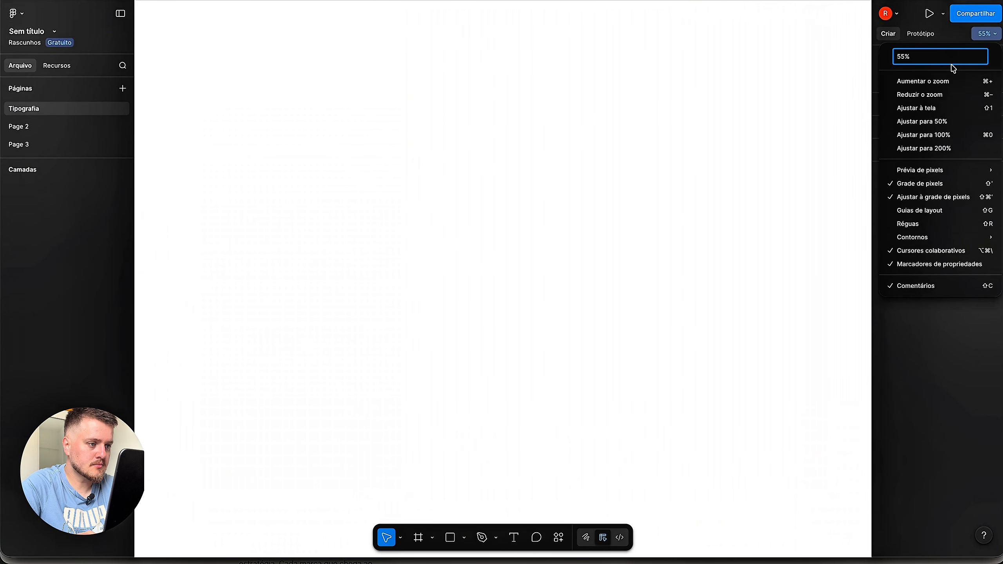
text(100)
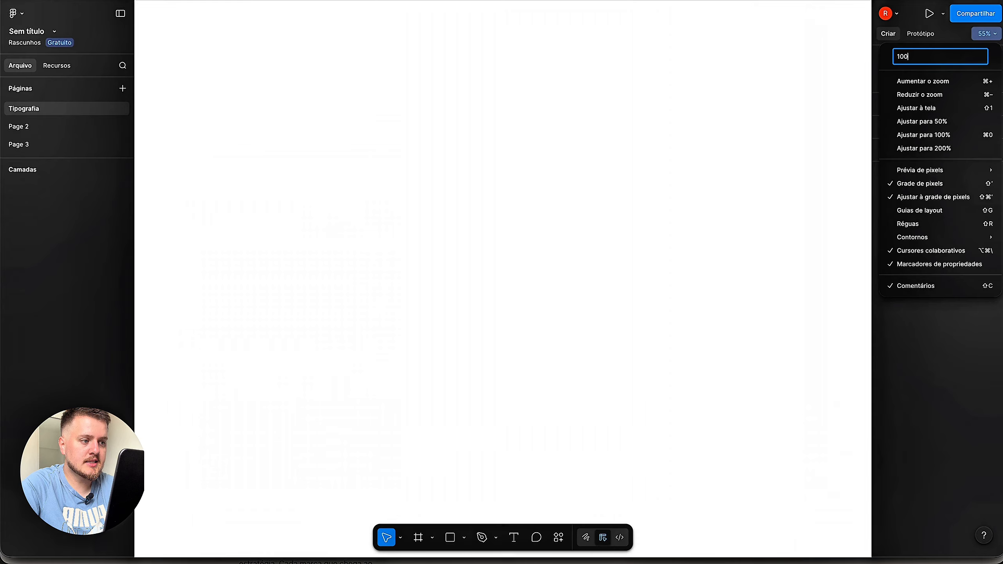
key(Return)
click(404, 159)
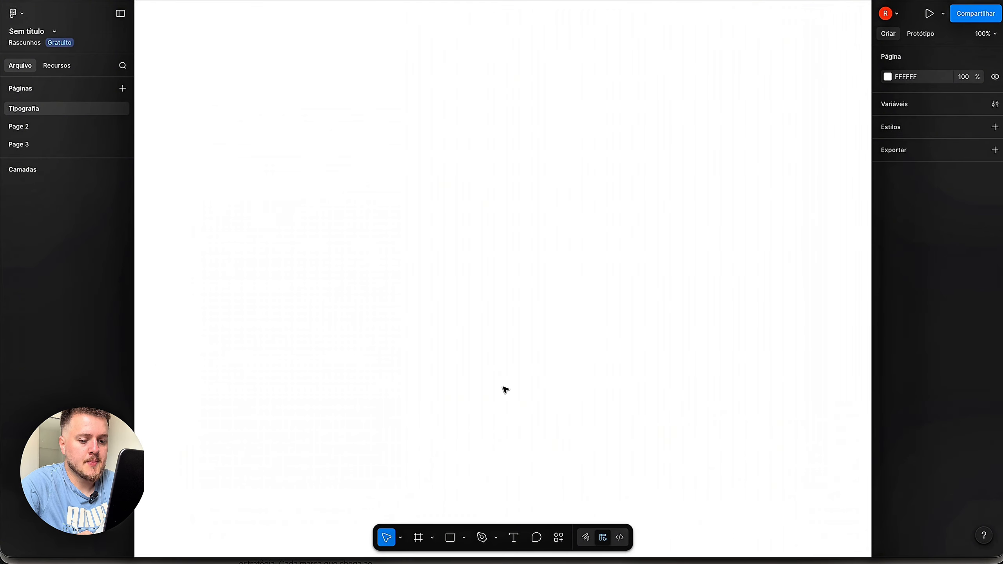
- Create a text layer on the canvas reading 'Olivia Languages' in Inter Regular 12
click(515, 539)
click(412, 175)
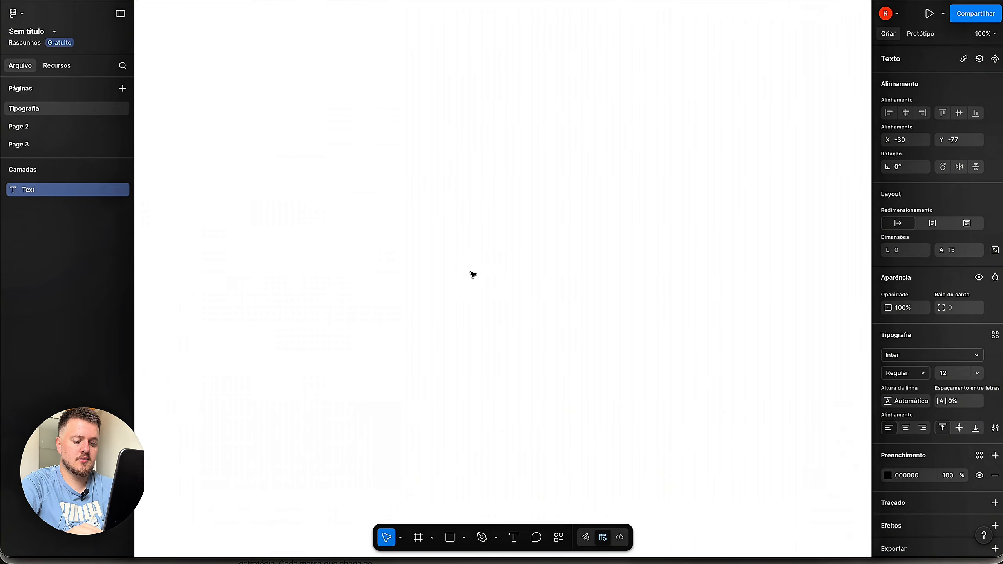
text(Olivia)
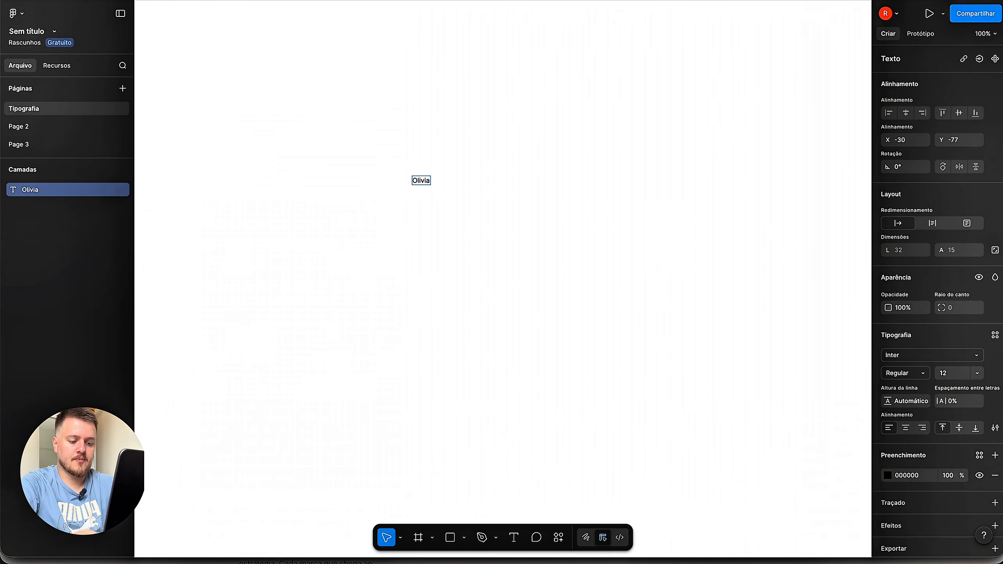
text( Languages)
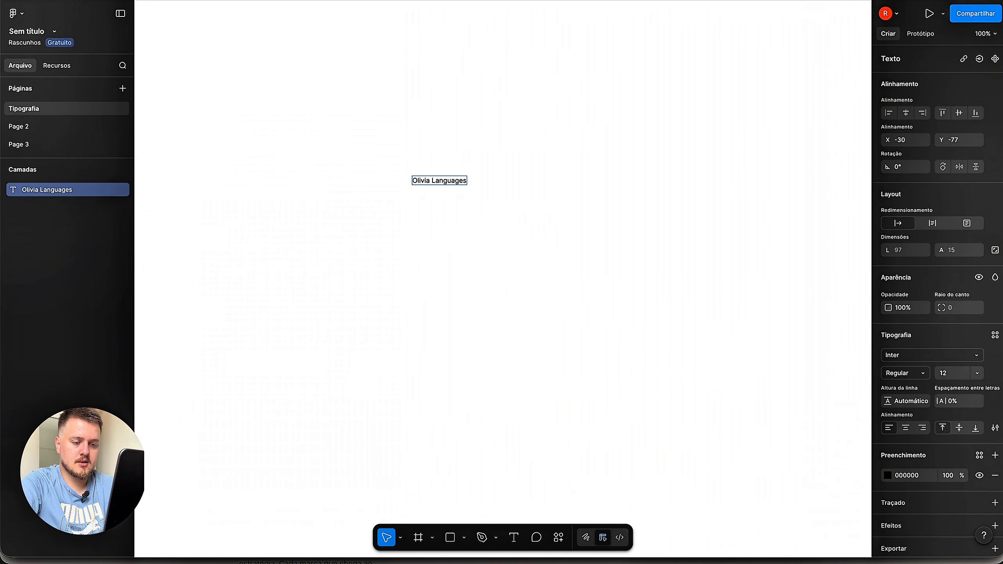
key(Escape)
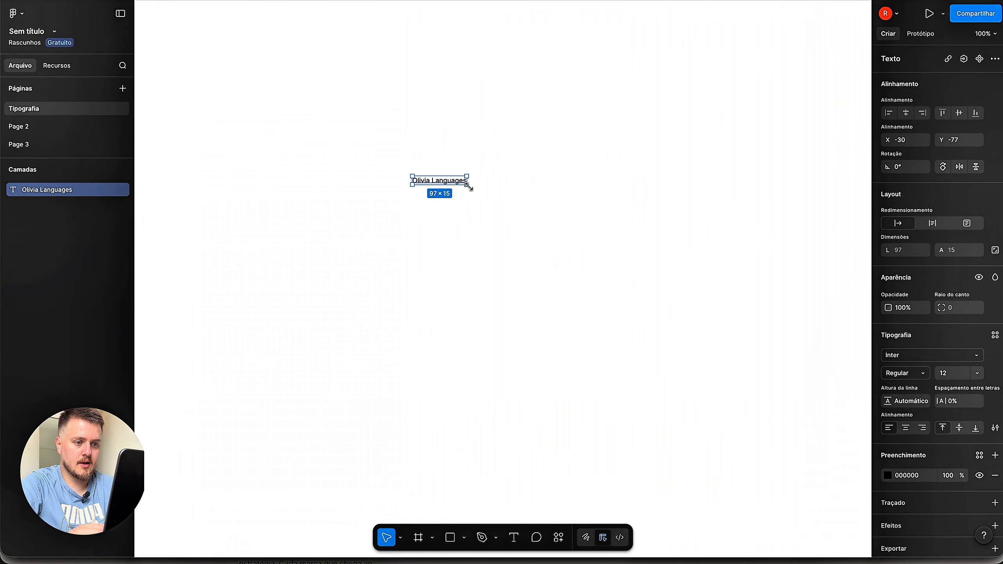
- Duplicate the 'Olivia Languages' text and move the copy just below the original
click(477, 201)
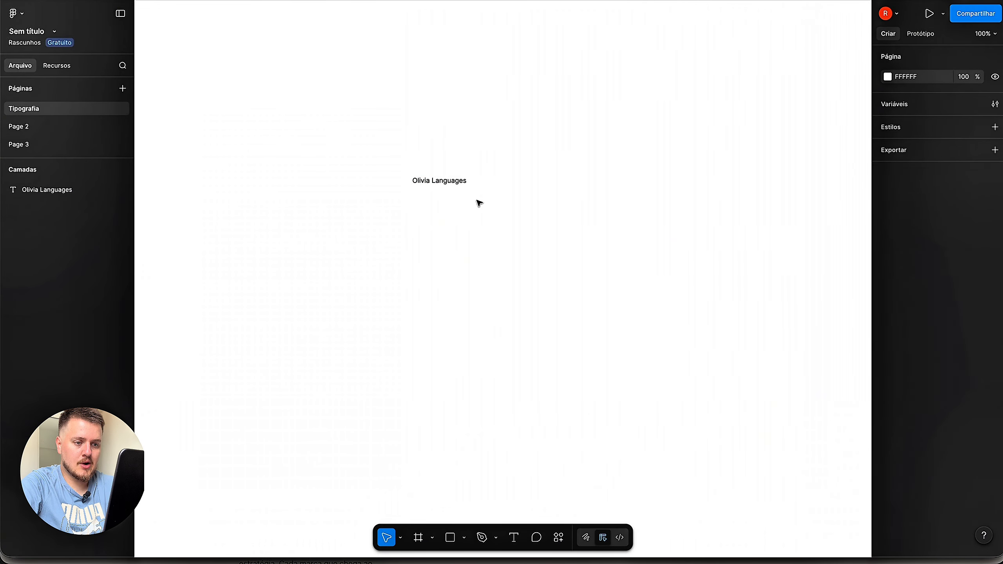
click(460, 184)
key(super+d)
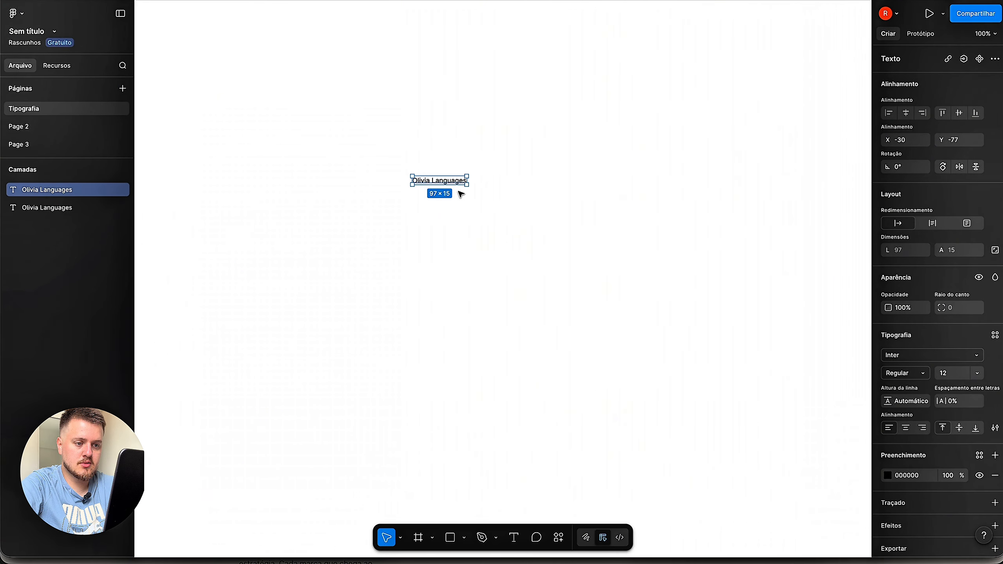
drag(457, 183, 456, 197)
click(505, 213)
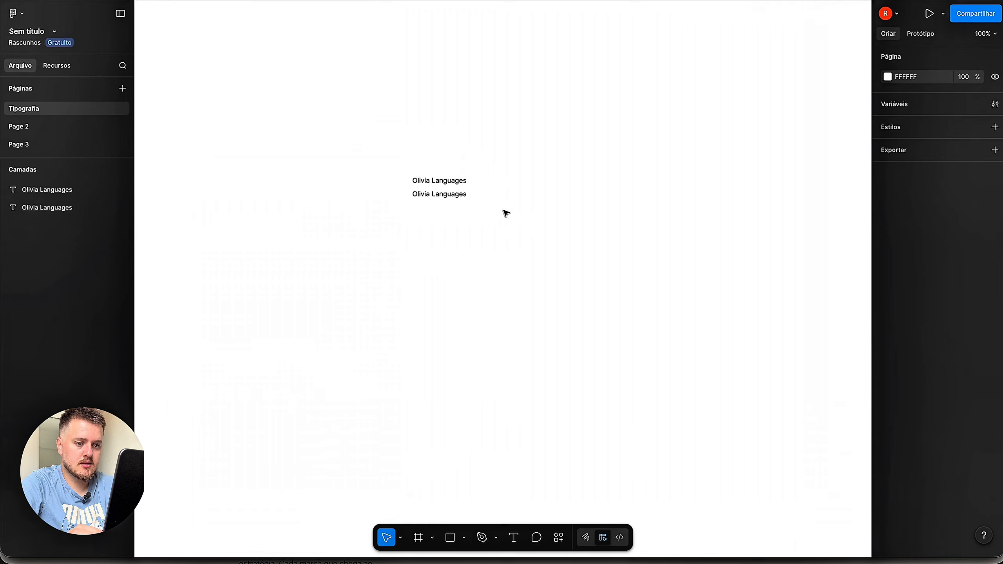
- Replace the copy's text with the author credit line starting with 'Por'
double_click(450, 196)
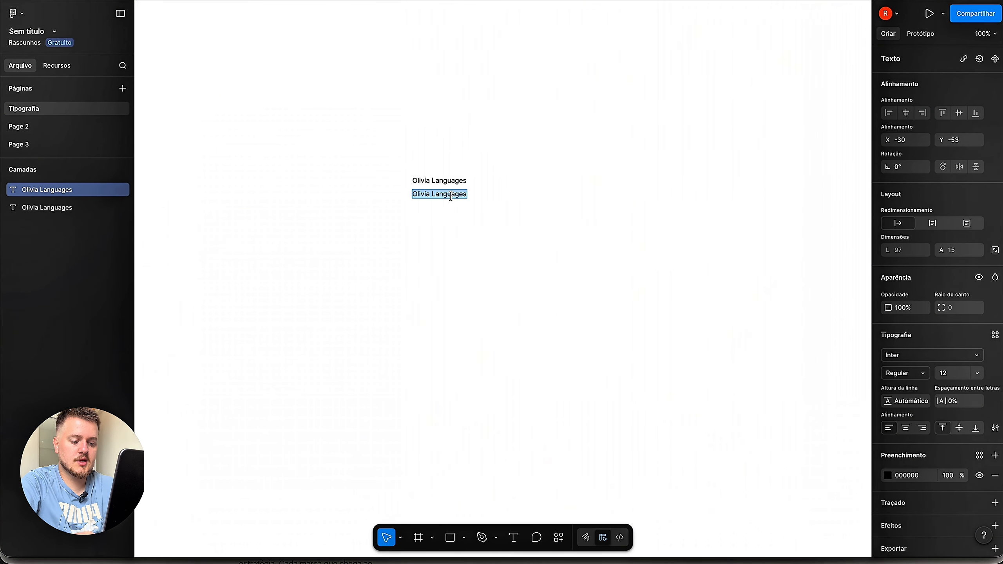
text(P)
key(BackSpace)
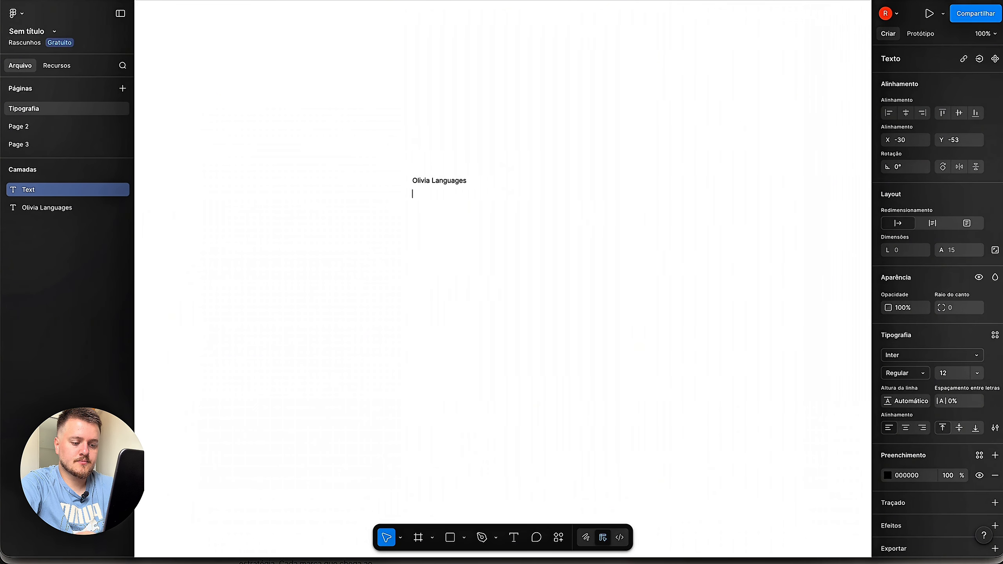
text(Por)
key(BackSpace)
key(BackSpace)
key(BackSpace)
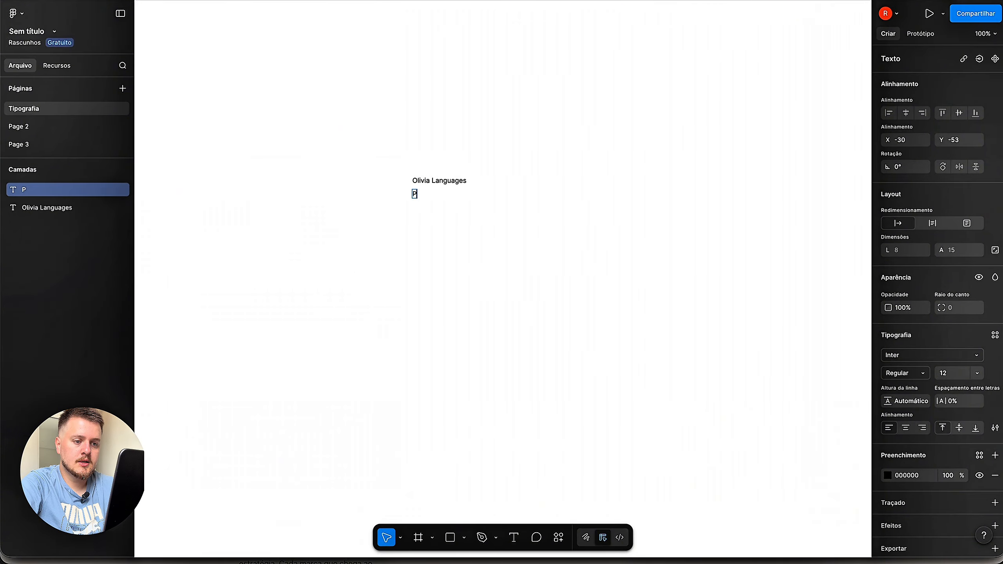
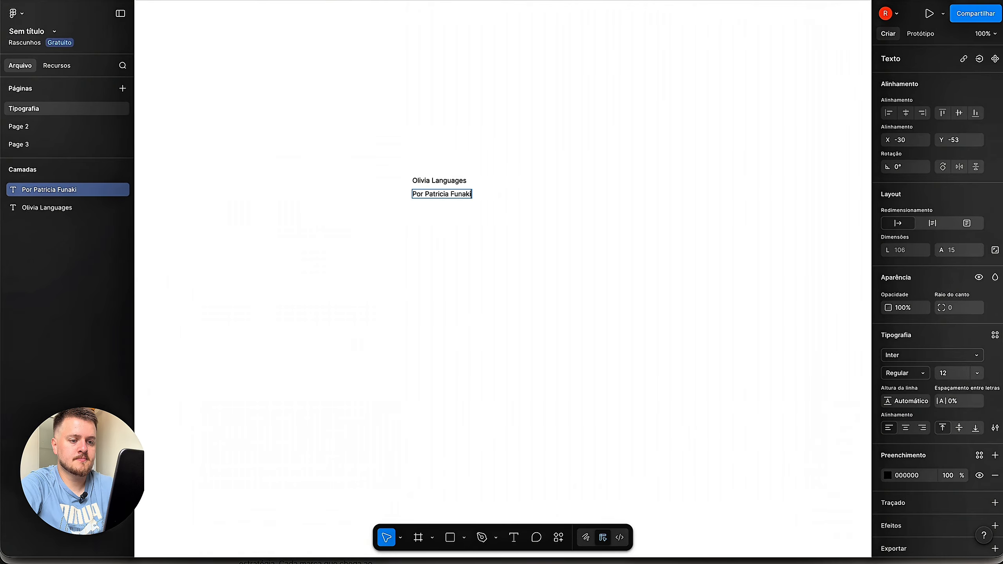
key(Escape)
- Select the title and the author credit line, then check the zoom options
click(526, 234)
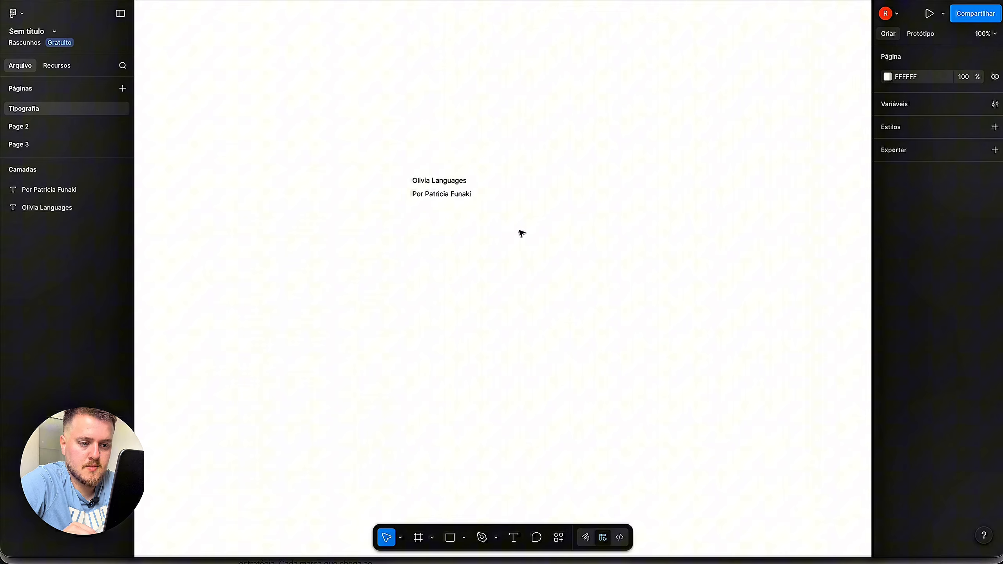
click(458, 182)
click(462, 194)
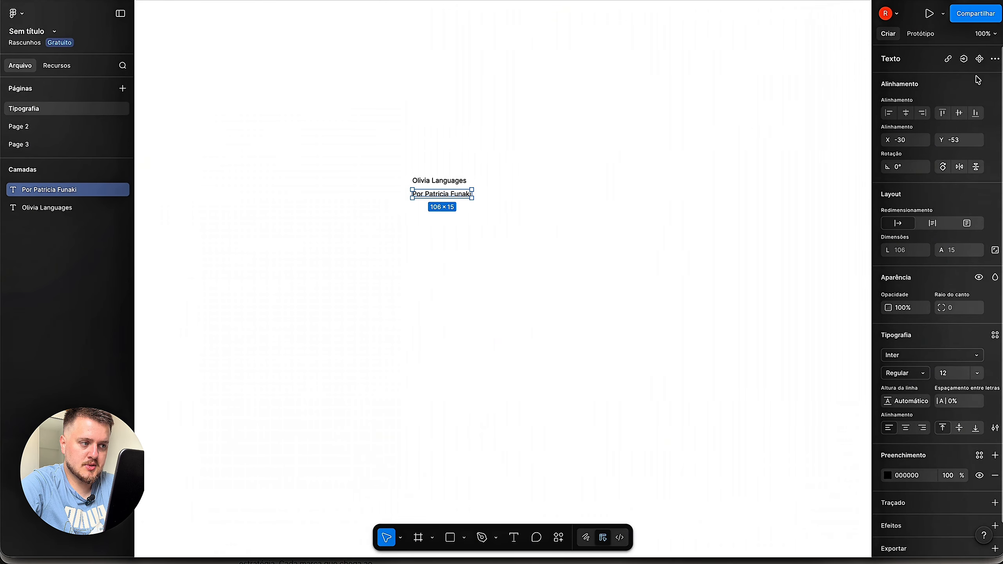
click(986, 33)
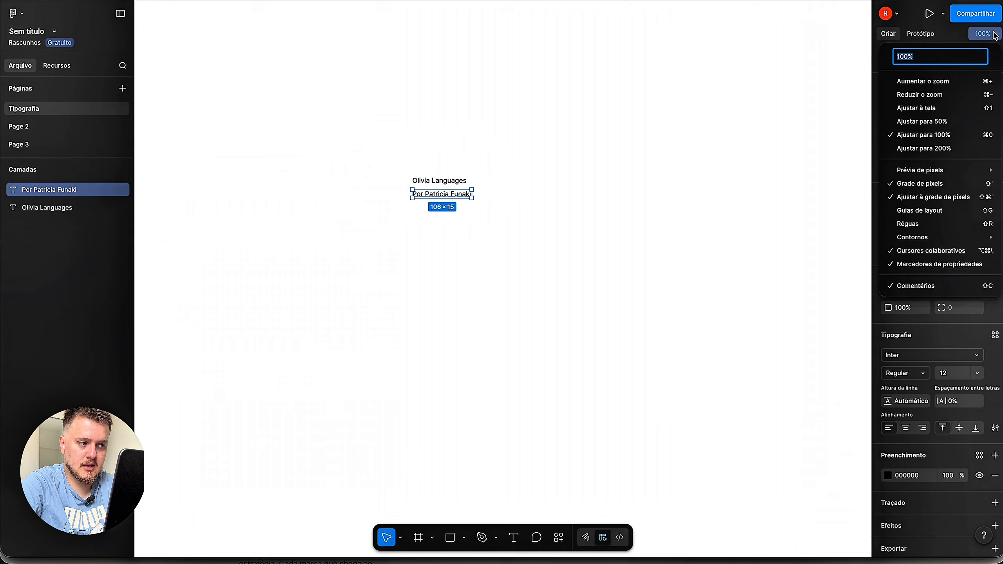
- Clear the selection and switch the view zoom from 100% to 200%
click(670, 214)
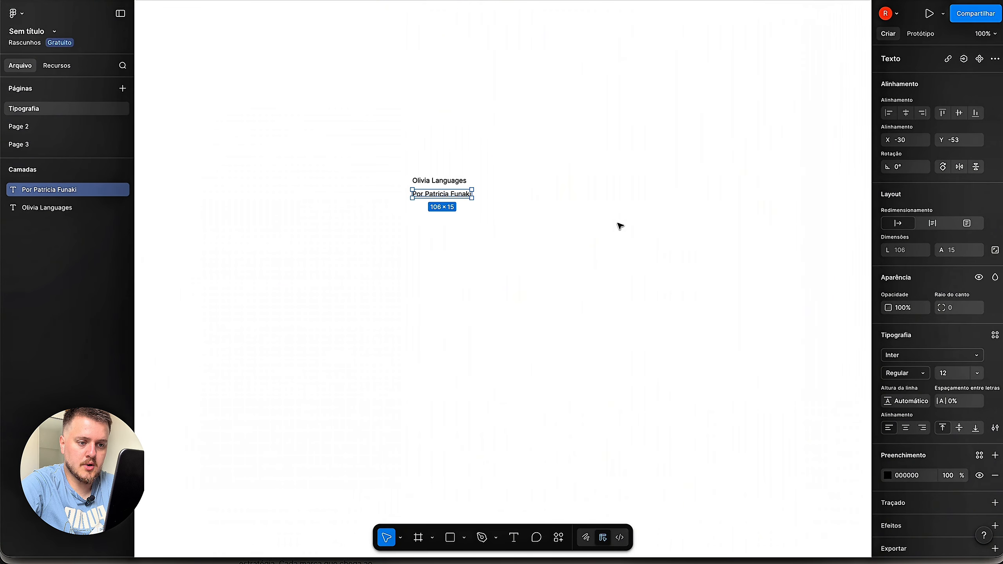
click(619, 223)
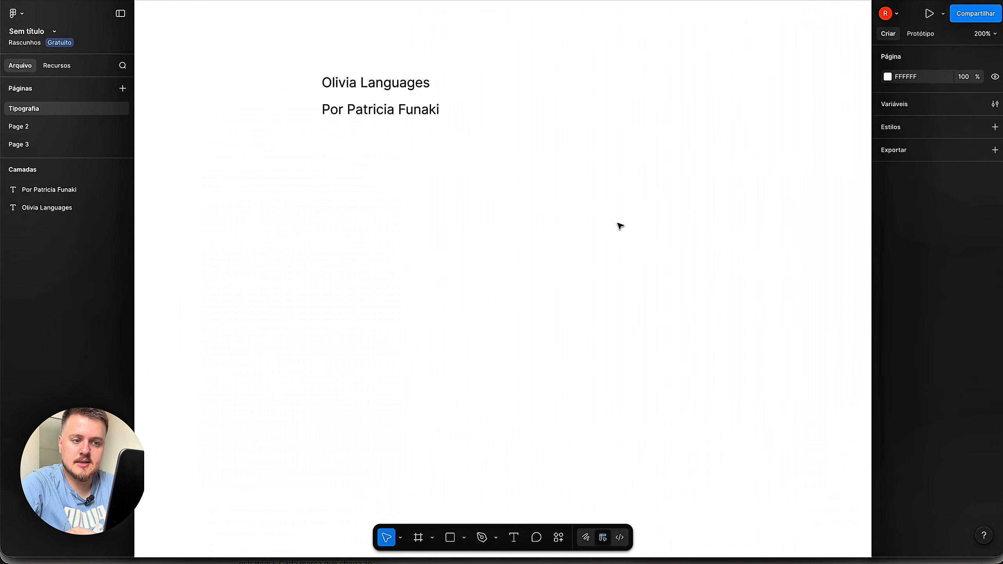
key(shift+0)
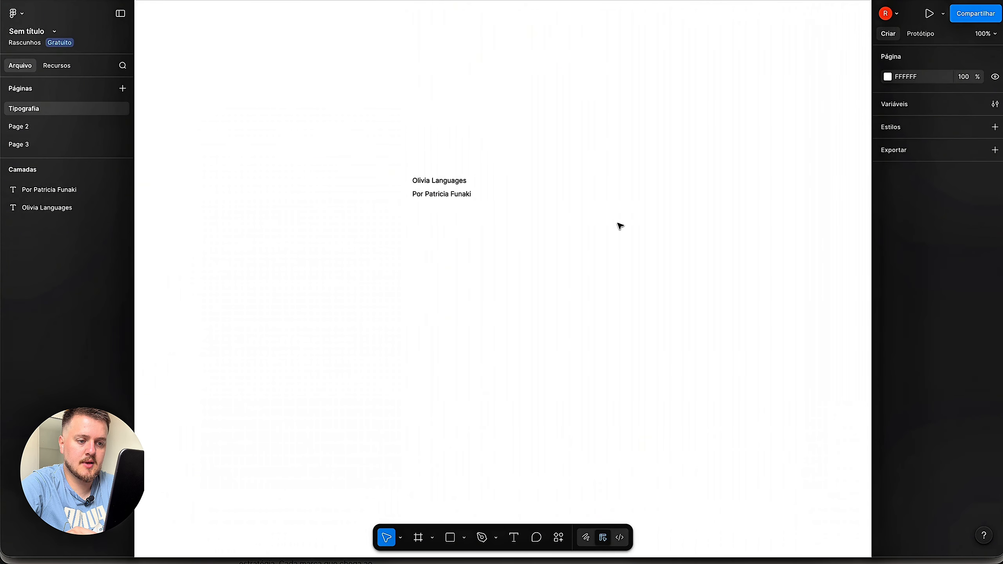
key(plus)
- Pan the canvas to the two texts and zoom in to 400%
drag(521, 177, 625, 295)
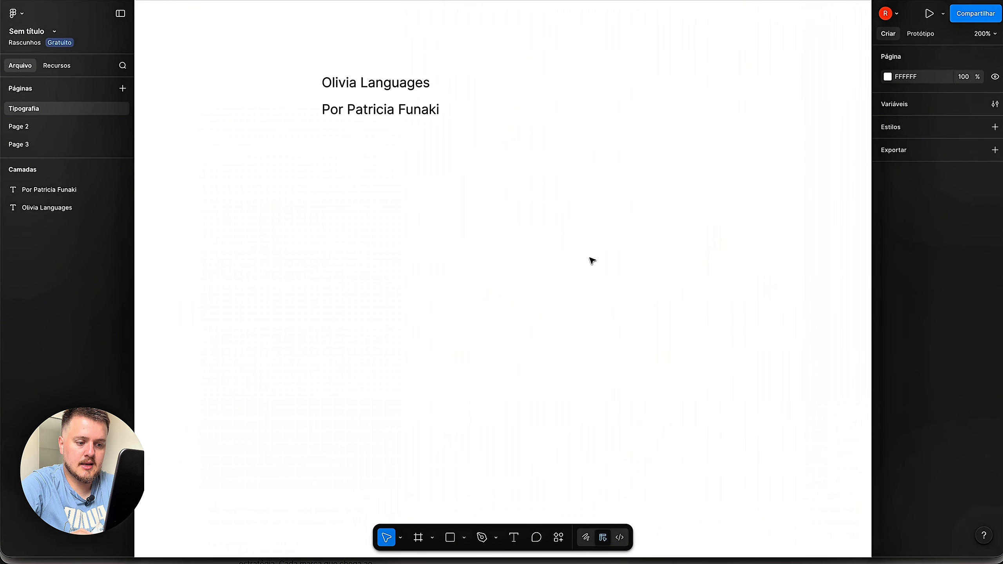
scroll(549, 206, up, 3)
scroll(549, 206, left, 3)
scroll(548, 206, down, 2)
scroll(549, 206, right, 1)
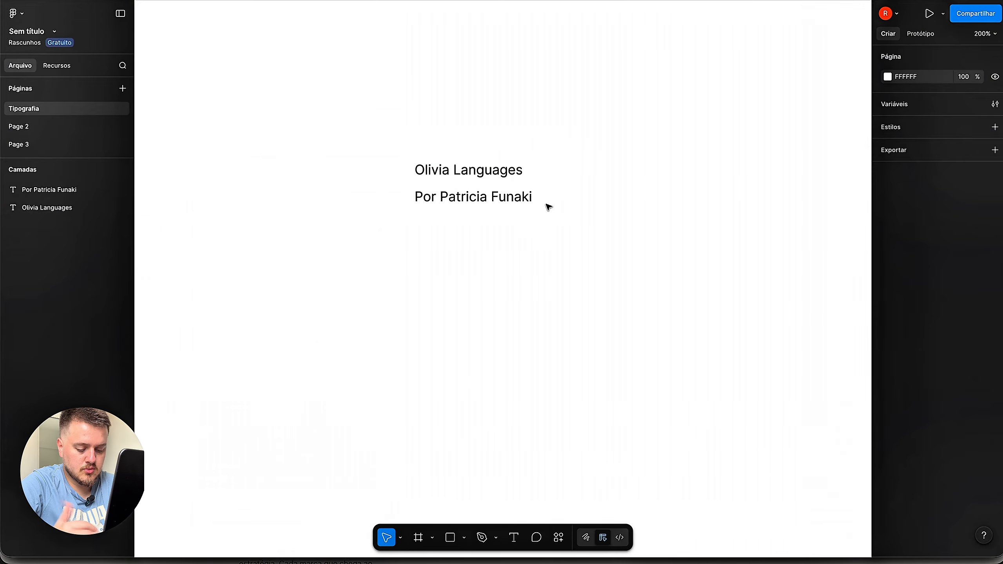
scroll(549, 206, down, 2)
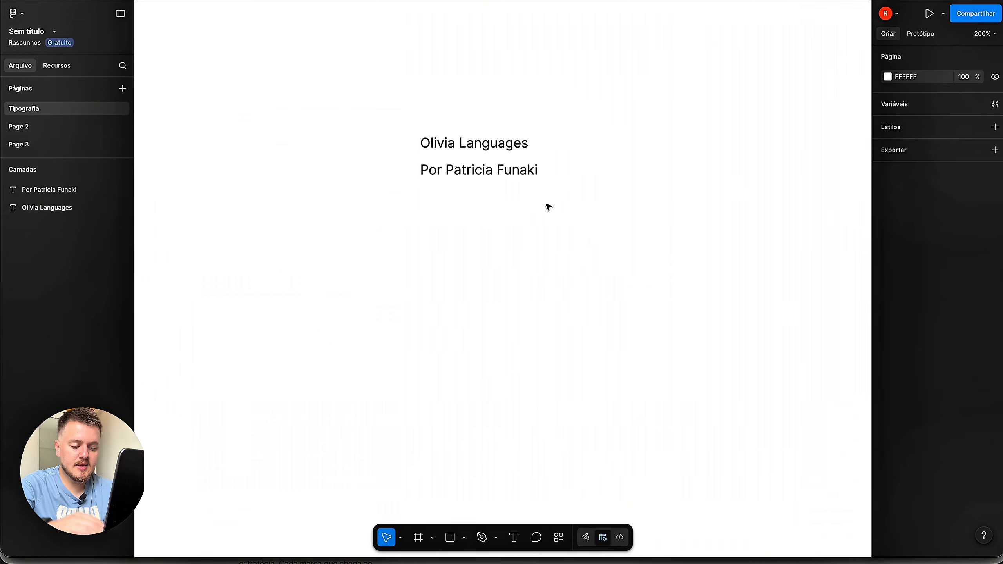
scroll(549, 206, up, 3)
scroll(548, 206, right, 3)
scroll(549, 207, left, 5)
scroll(548, 206, up, 2)
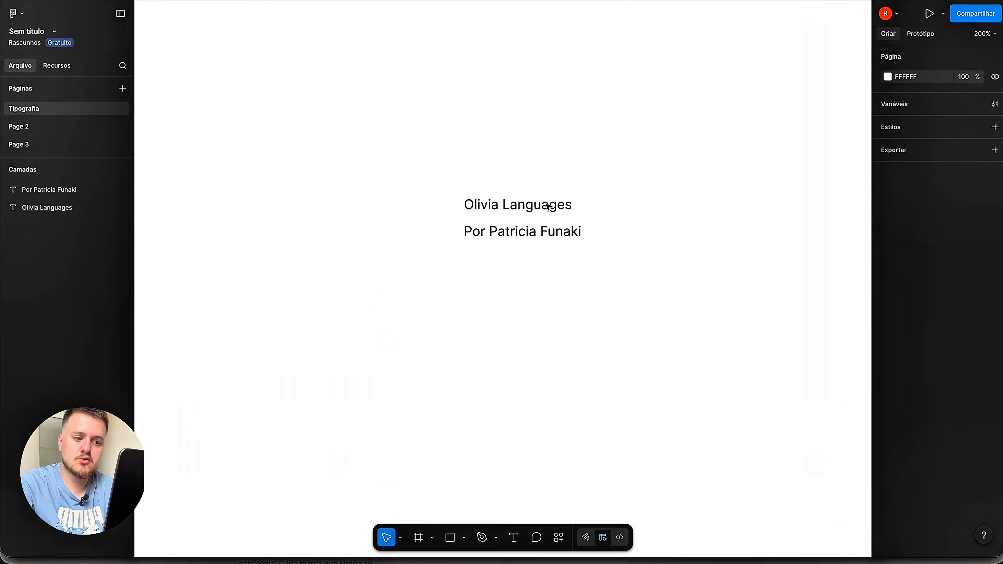
scroll(548, 206, down, 2)
scroll(549, 206, up, 3)
scroll(549, 206, up, 2)
scroll(549, 206, right, 1)
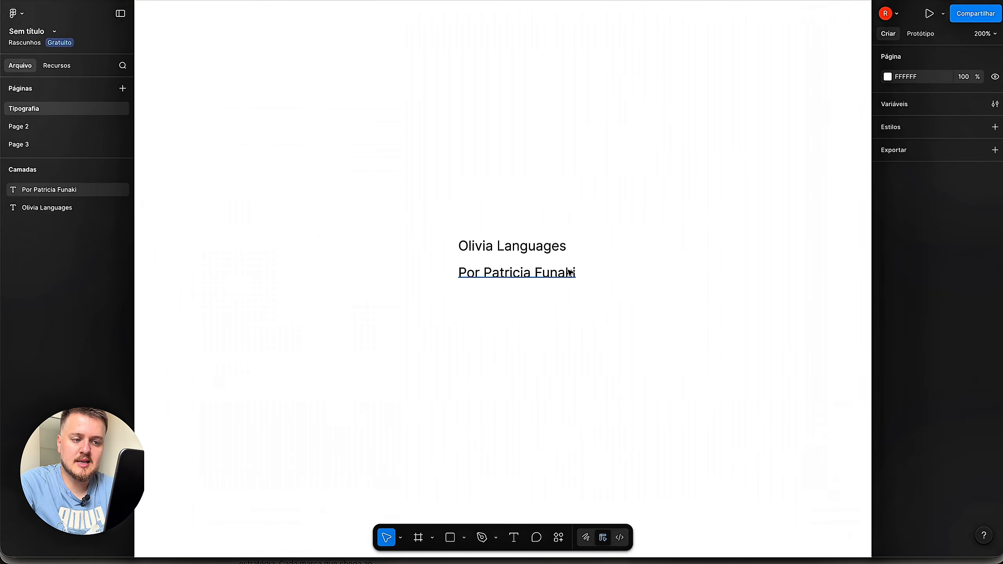
key(ctrl+equal)
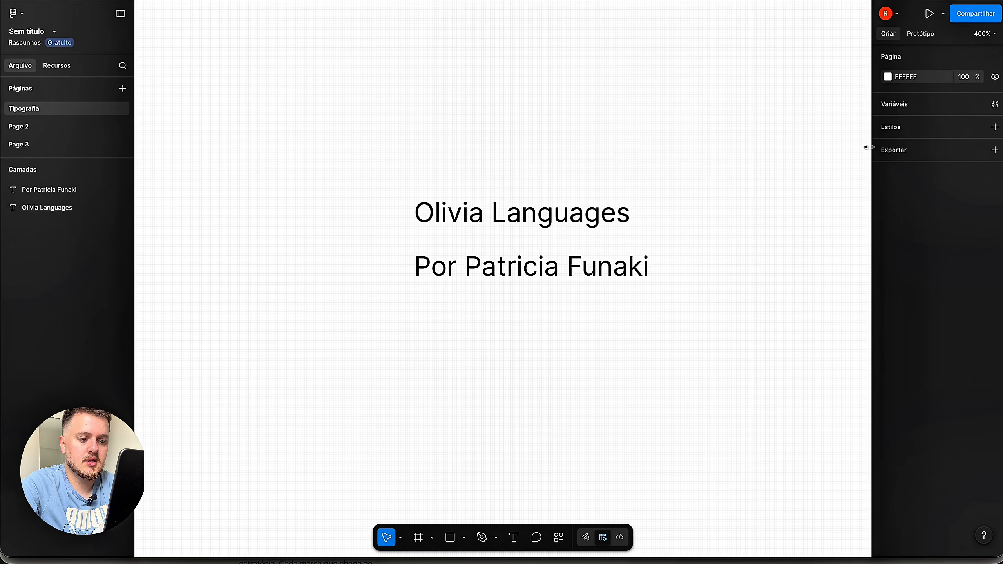
- Shift the 'Olivia Languages' title a few pixels right above the credit line, then reselect it
scroll(689, 120, down, 2)
scroll(689, 119, right, 2)
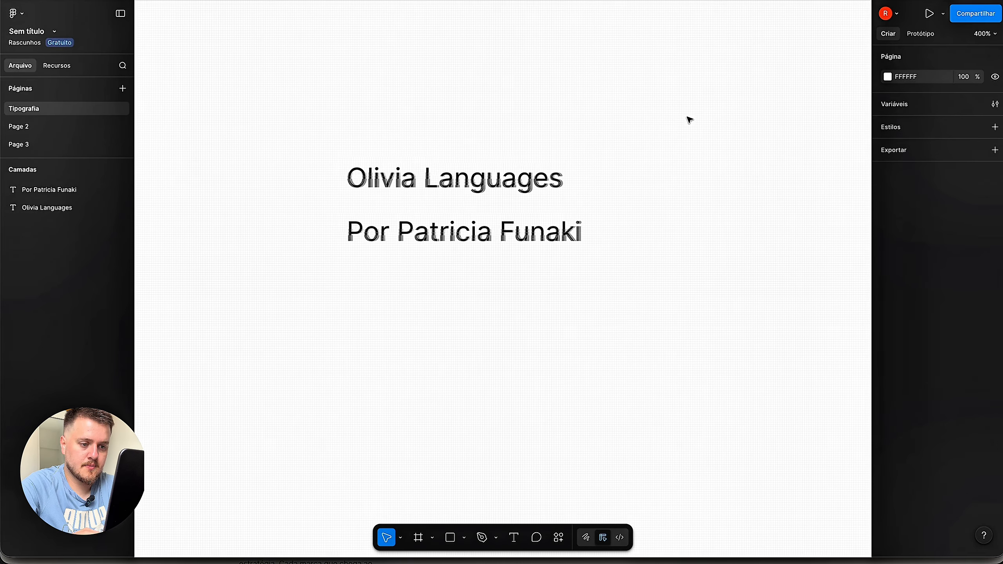
click(532, 170)
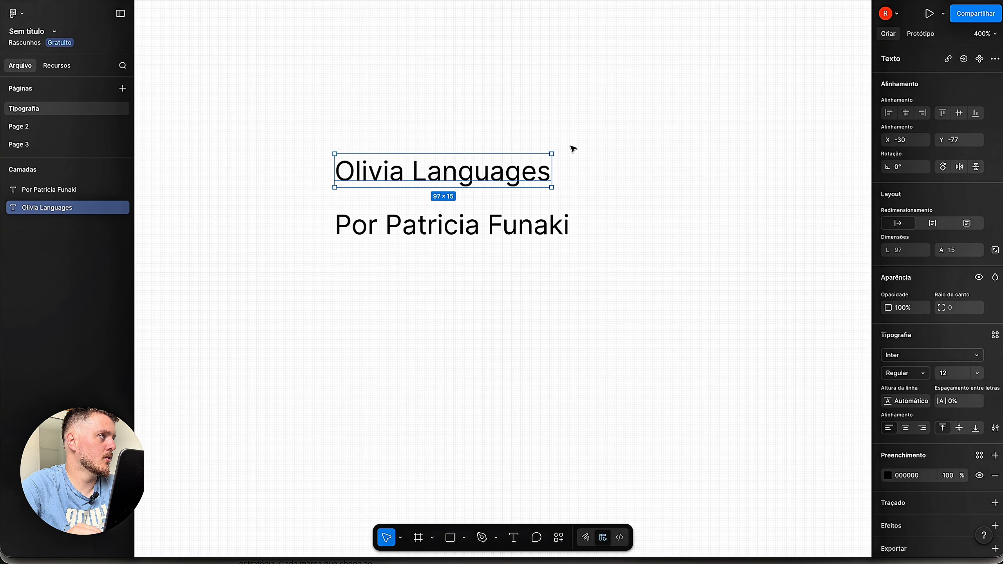
click(490, 131)
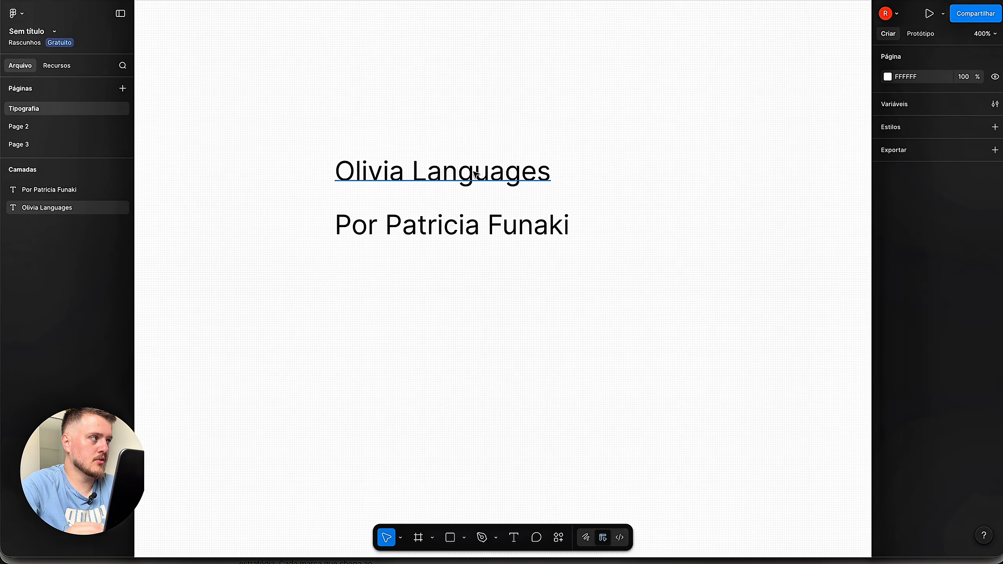
drag(478, 173, 487, 177)
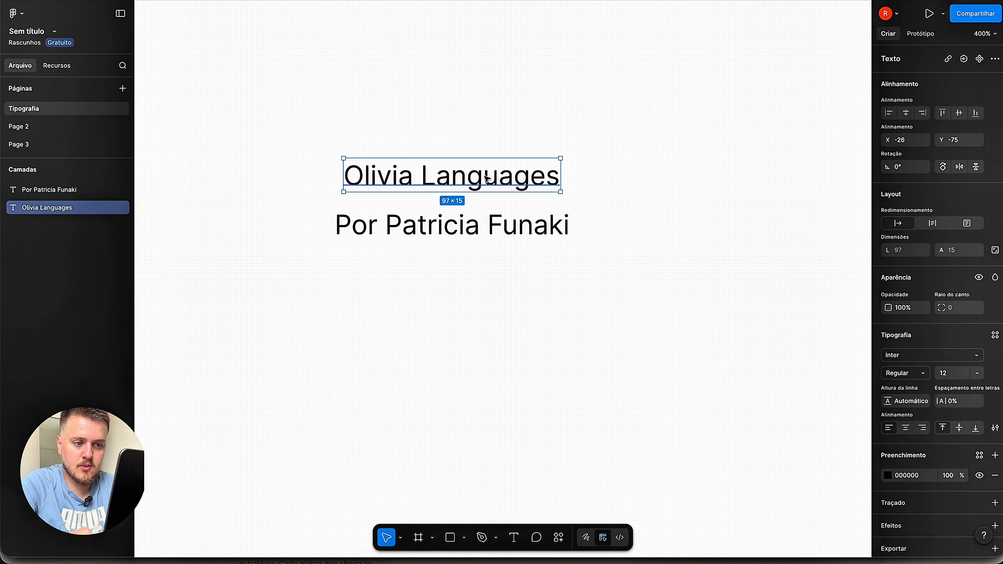
click(628, 177)
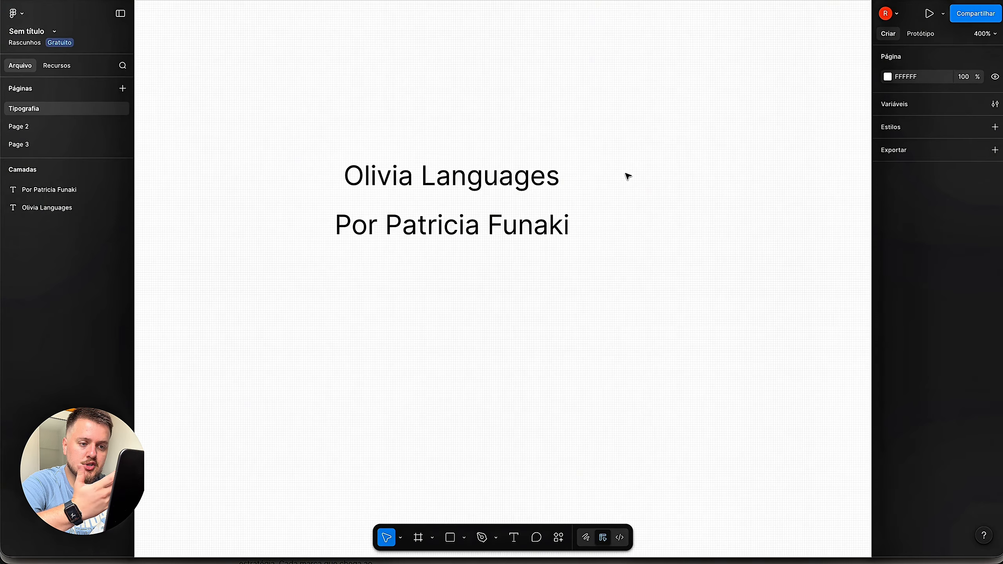
scroll(629, 176, down, 3)
scroll(628, 177, left, 3)
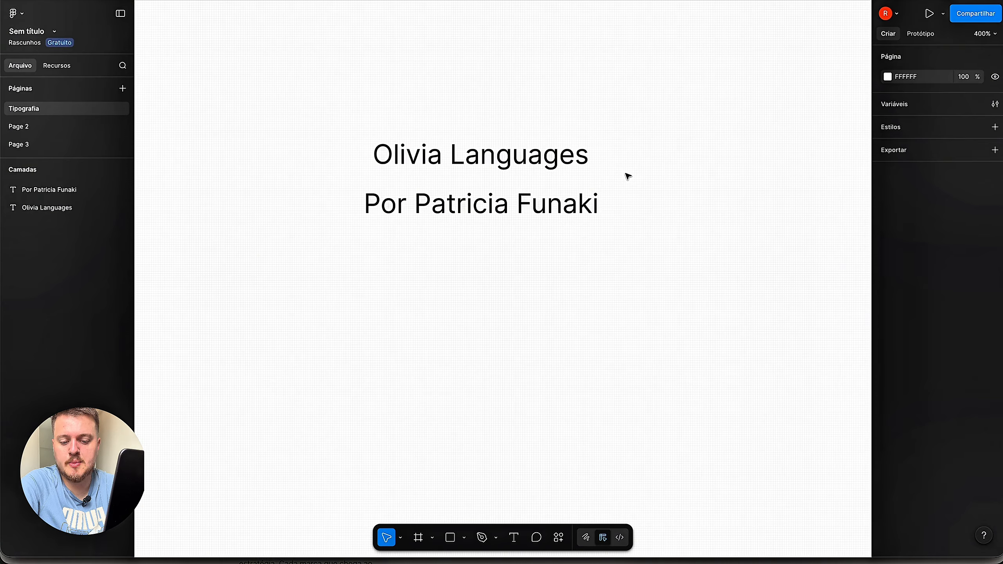
click(549, 164)
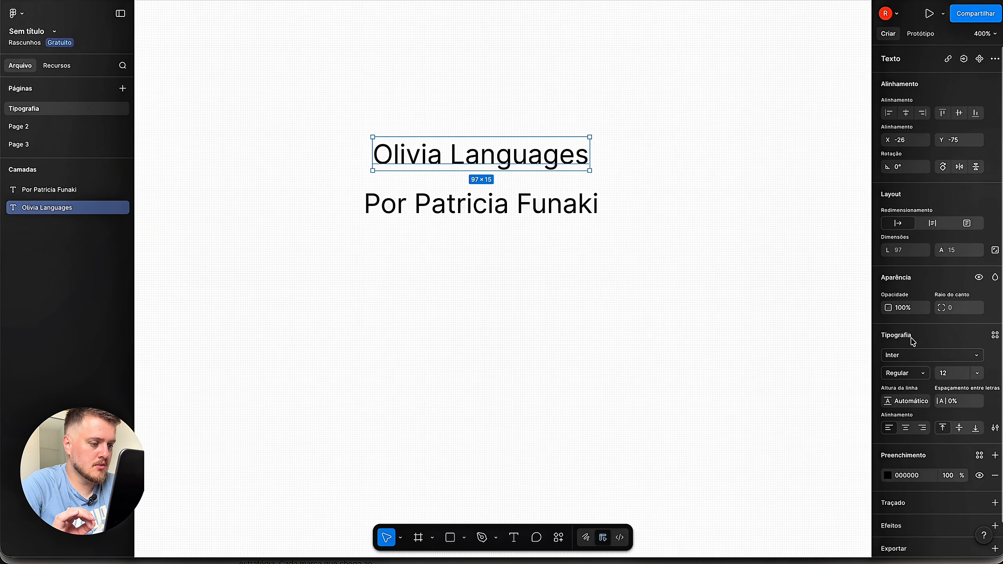
- Set the title to Inter Regular 16 and centre it above the credit line at X -42, Y -77
click(913, 362)
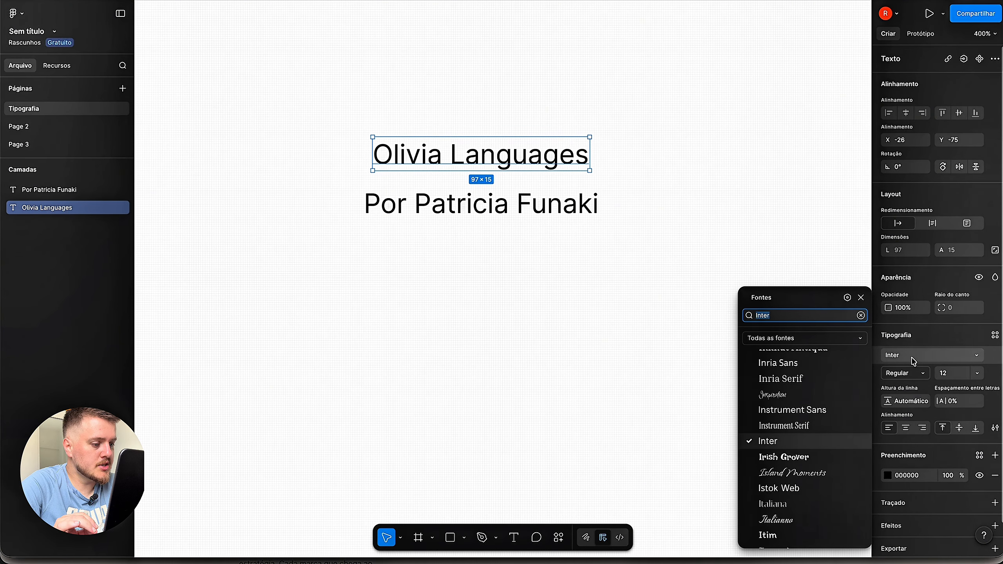
click(913, 362)
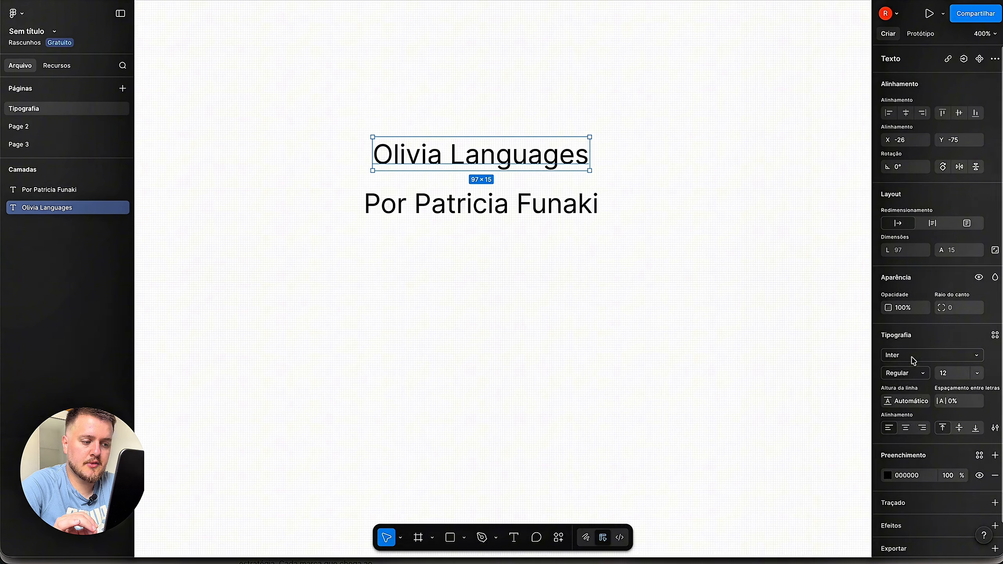
click(923, 376)
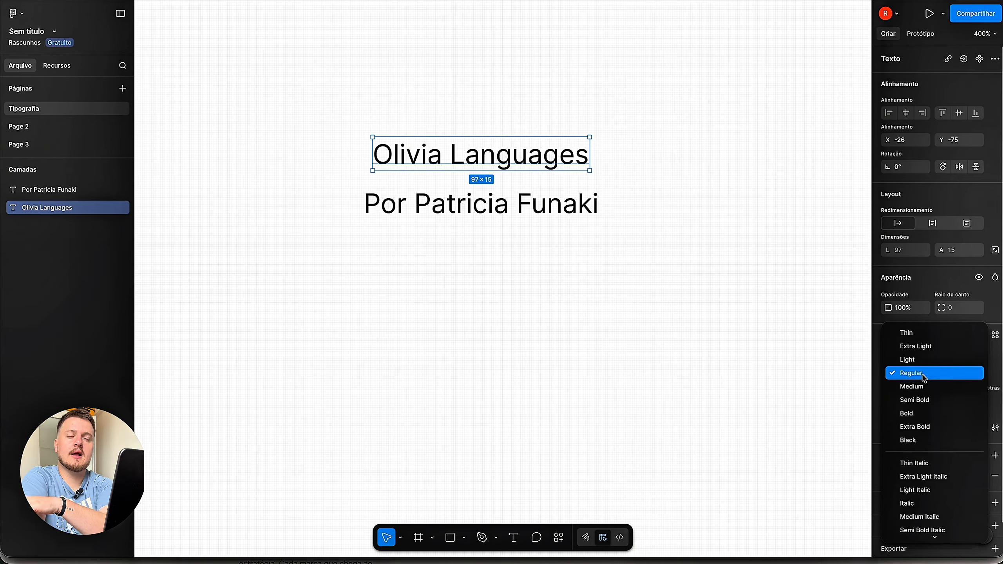
click(924, 374)
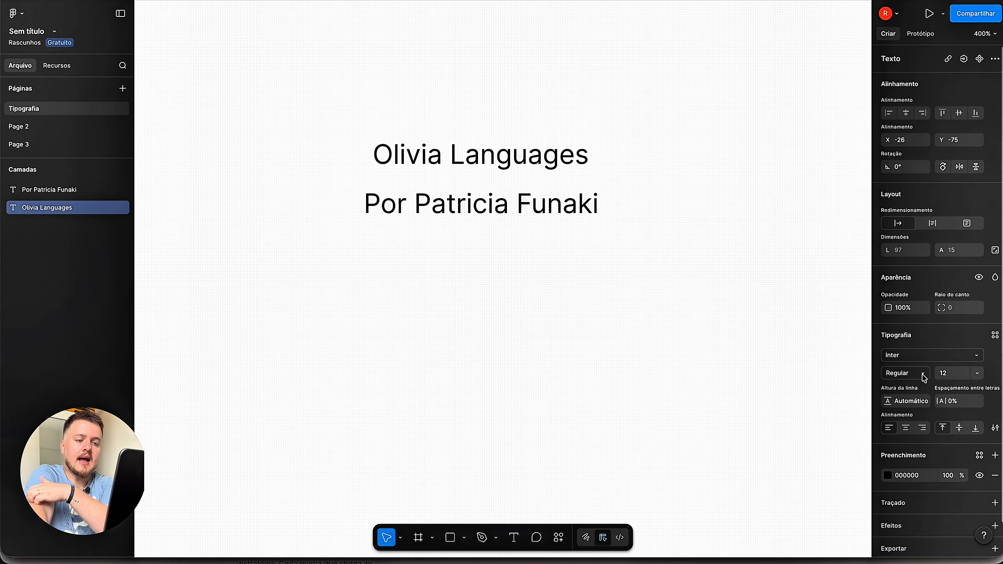
click(978, 374)
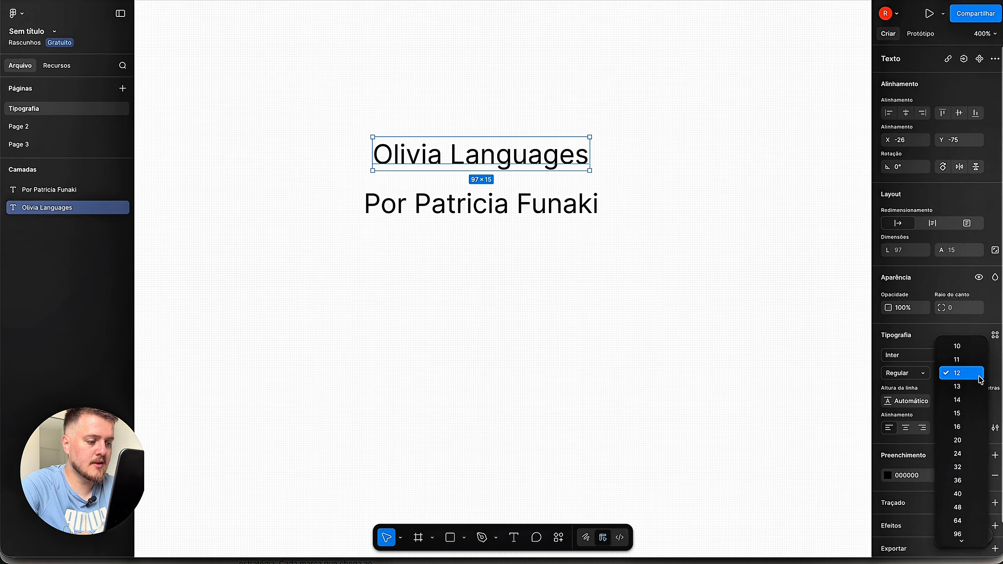
click(967, 427)
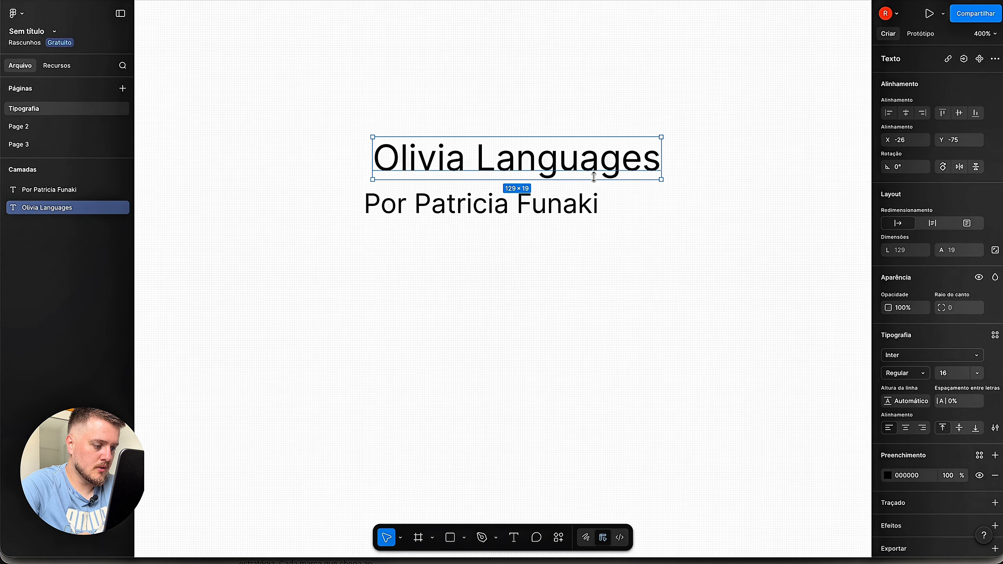
drag(612, 174, 576, 169)
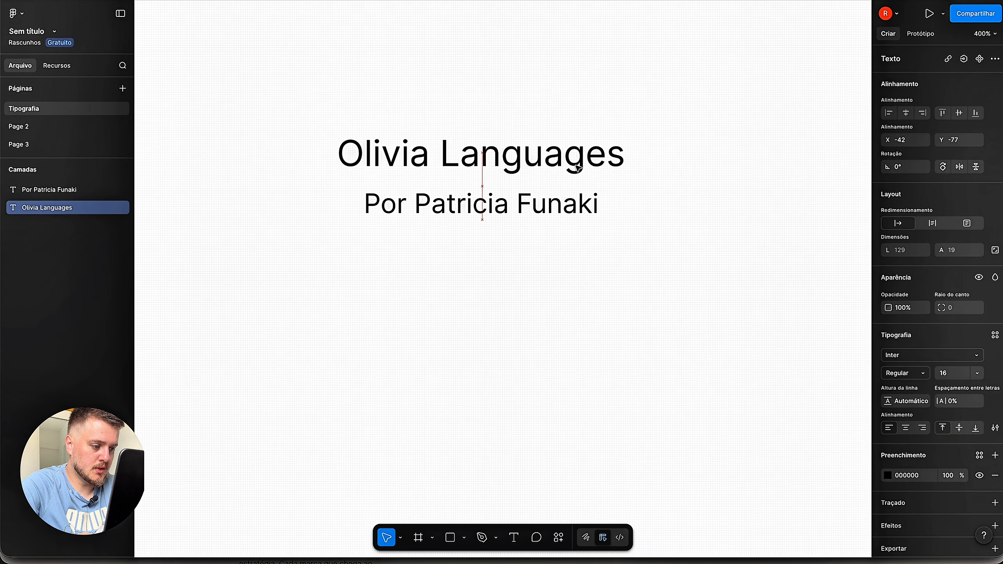
- Centre the author credit line under the title and reduce its font size to 10
click(580, 209)
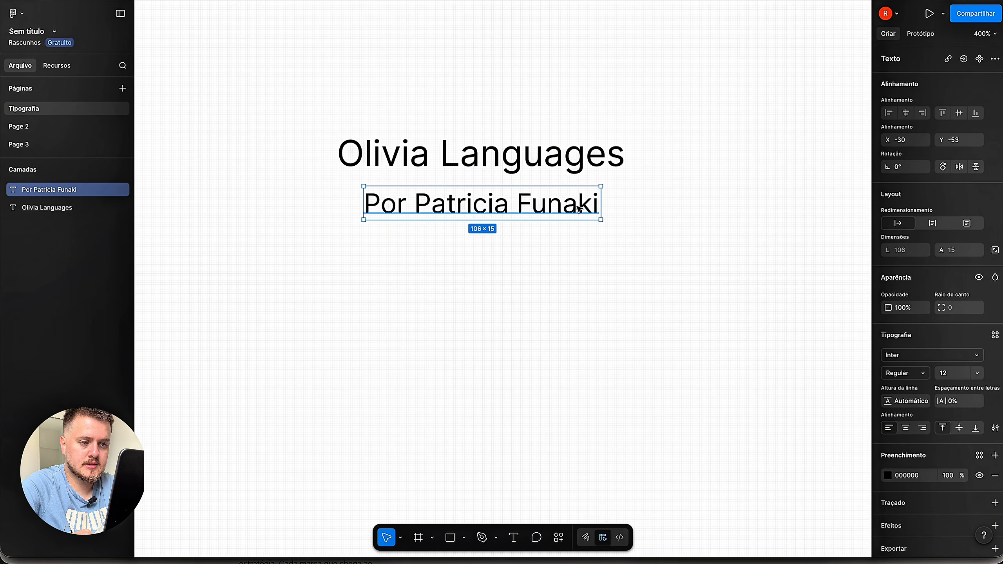
drag(580, 209, 573, 209)
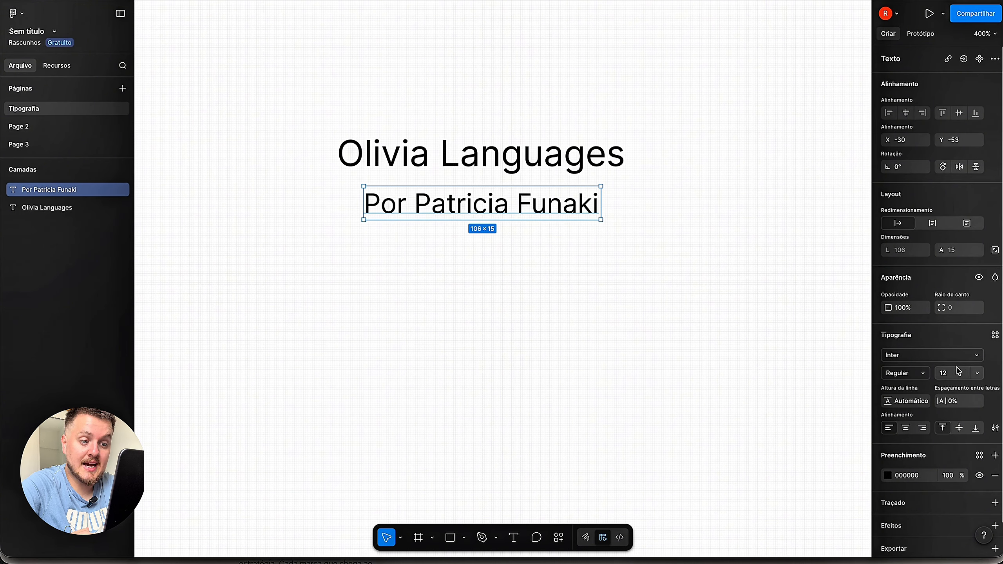
click(978, 373)
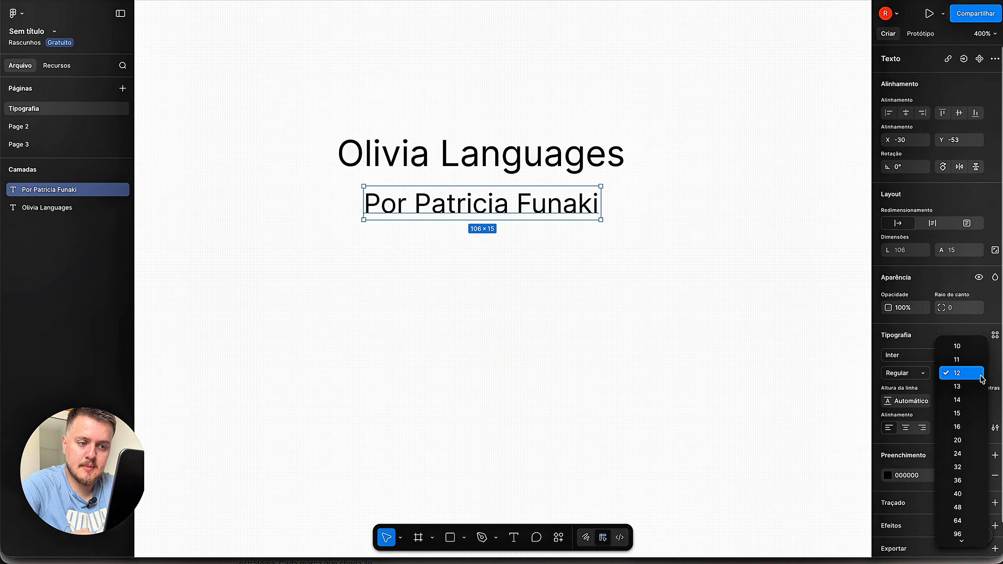
click(962, 349)
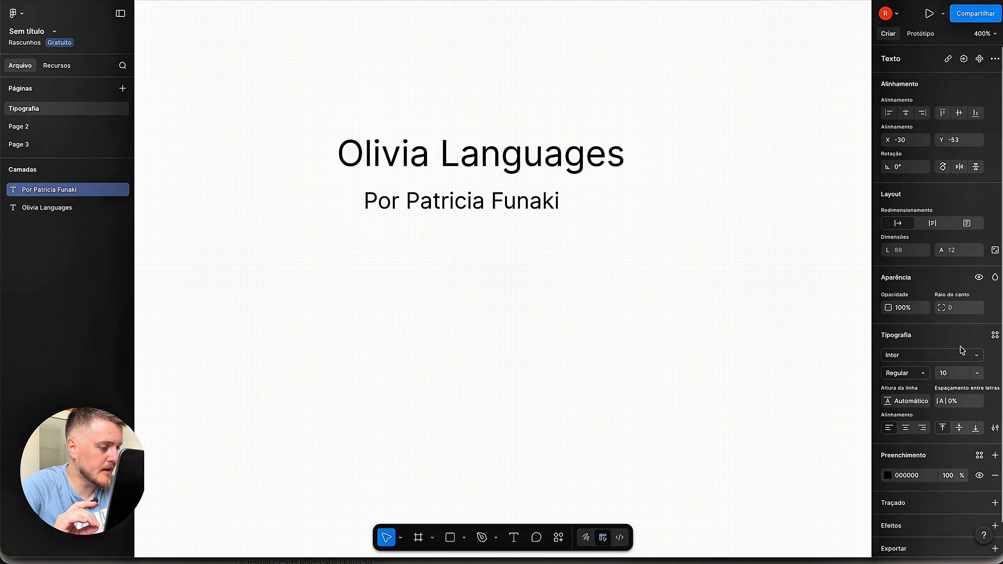
click(954, 375)
text(5)
key(Return)
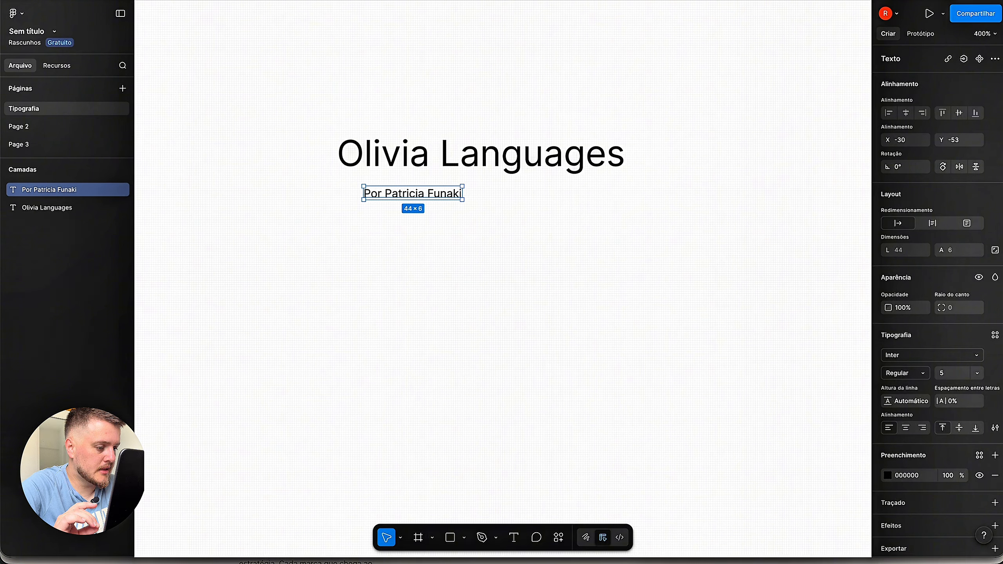
click(957, 379)
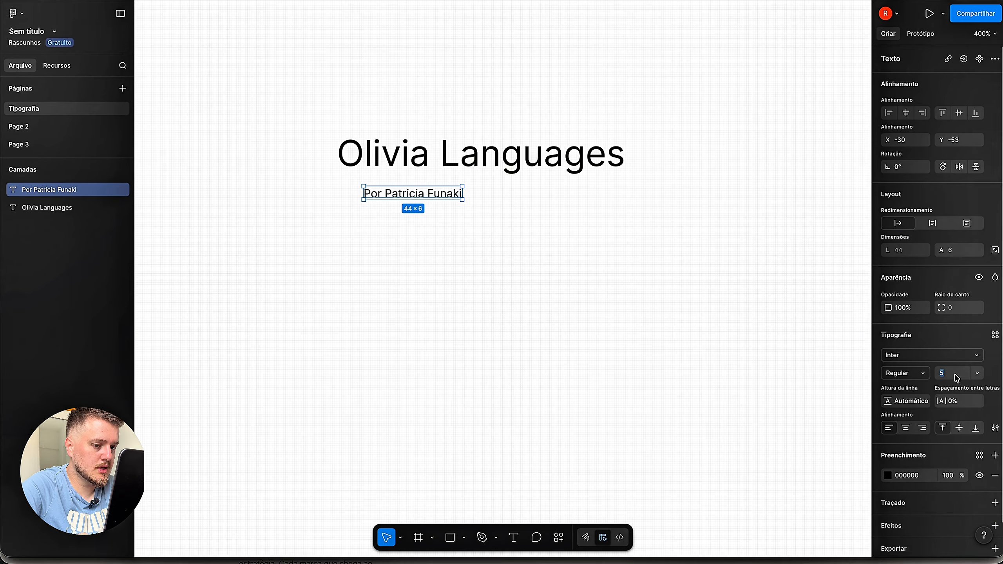
text(10)
key(Return)
click(604, 263)
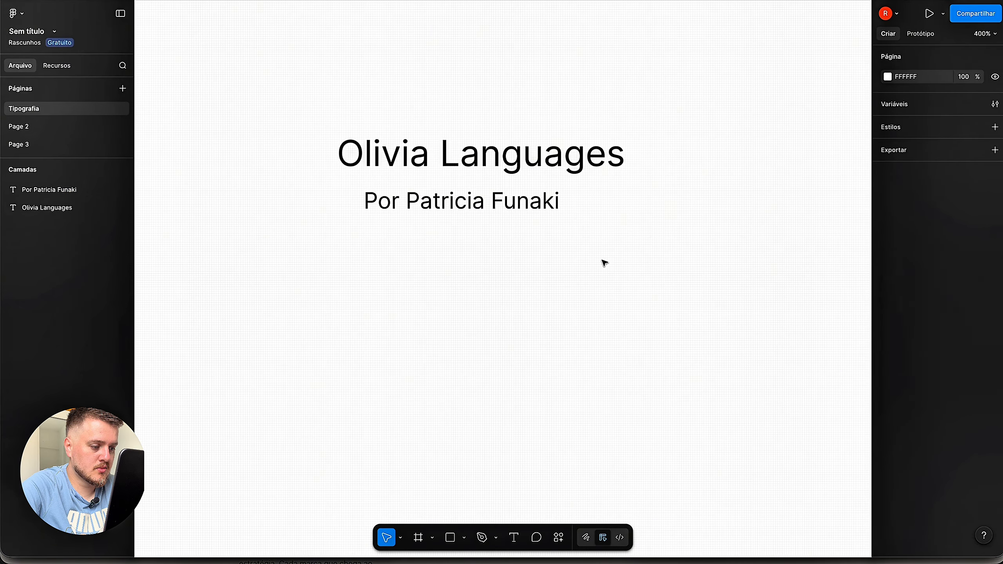
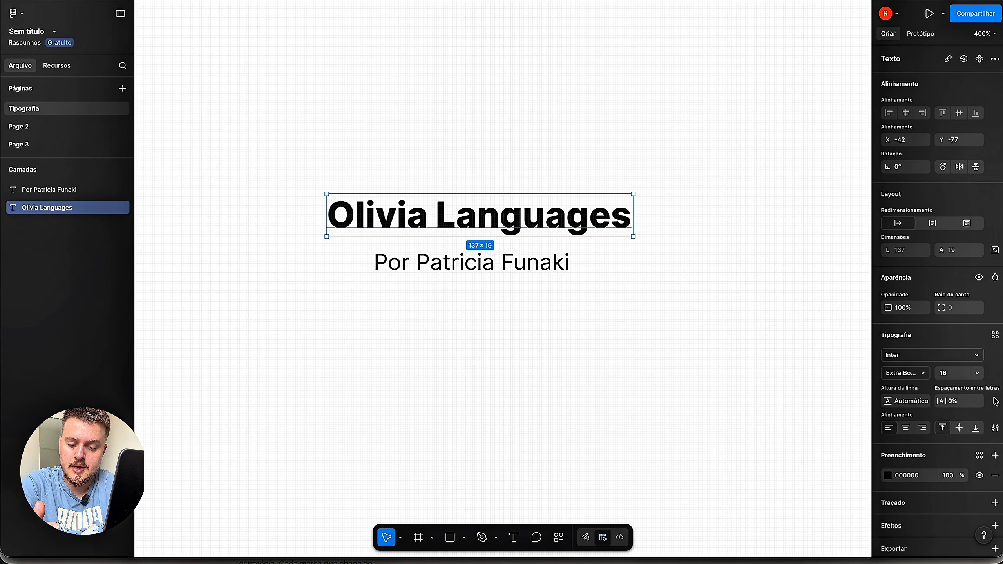
- Show the available weights for the title's Inter font
click(924, 378)
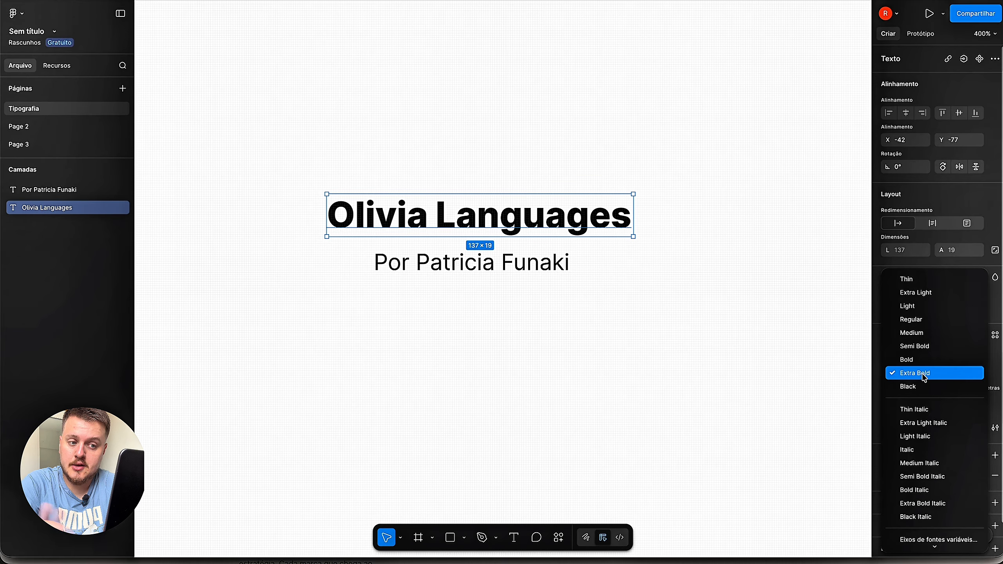
- Browse the full font list for the 'Olivia Languages' title, previewing typefaces such as Kavivanar
click(840, 402)
click(980, 357)
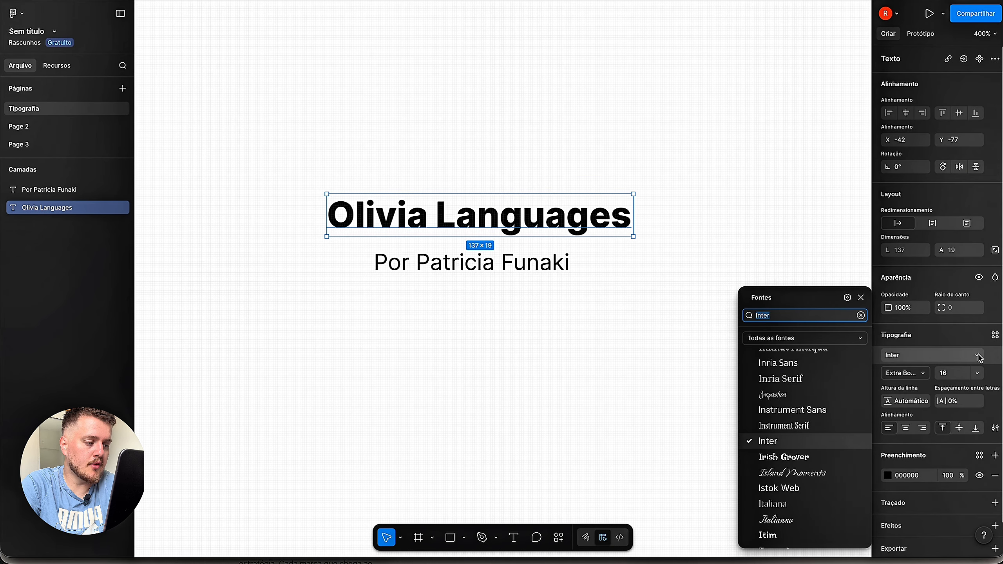
scroll(842, 391, down, 3)
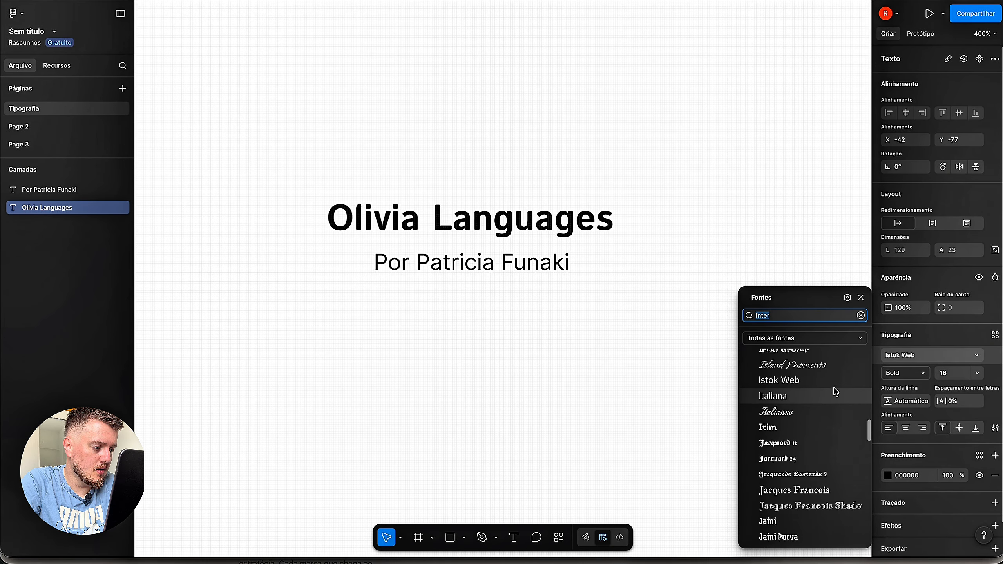
scroll(837, 391, down, 3)
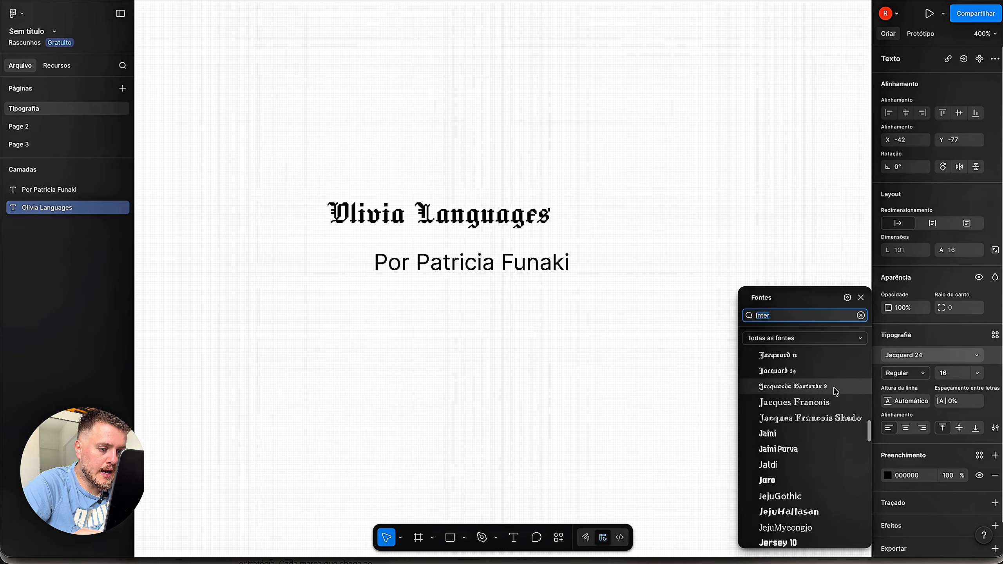
scroll(836, 391, down, 3)
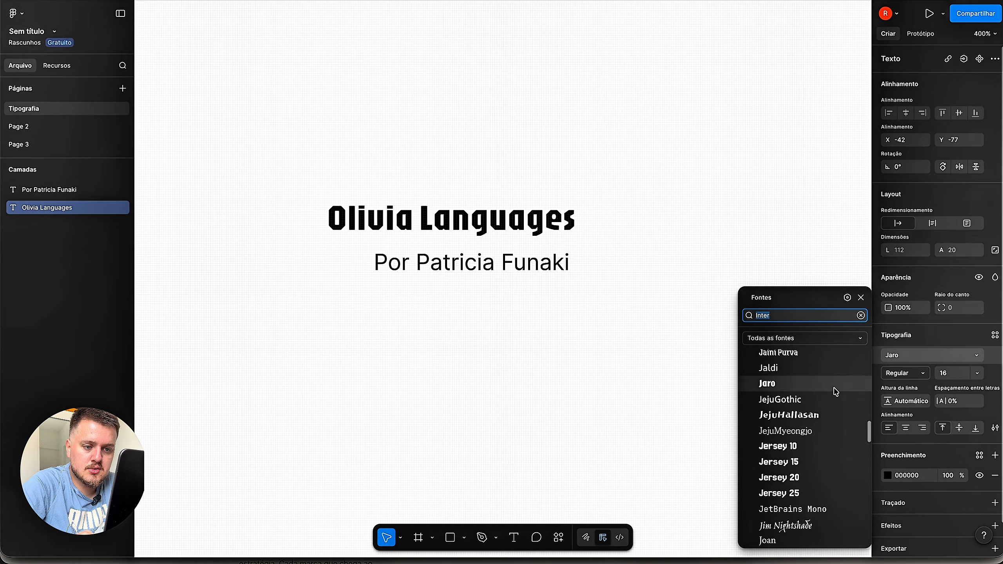
scroll(837, 391, down, 3)
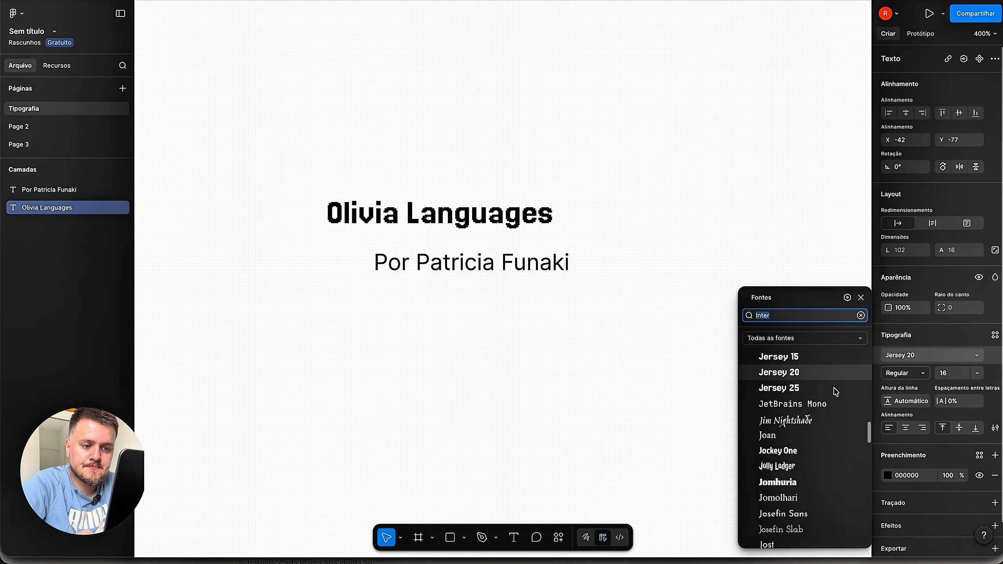
scroll(836, 391, down, 3)
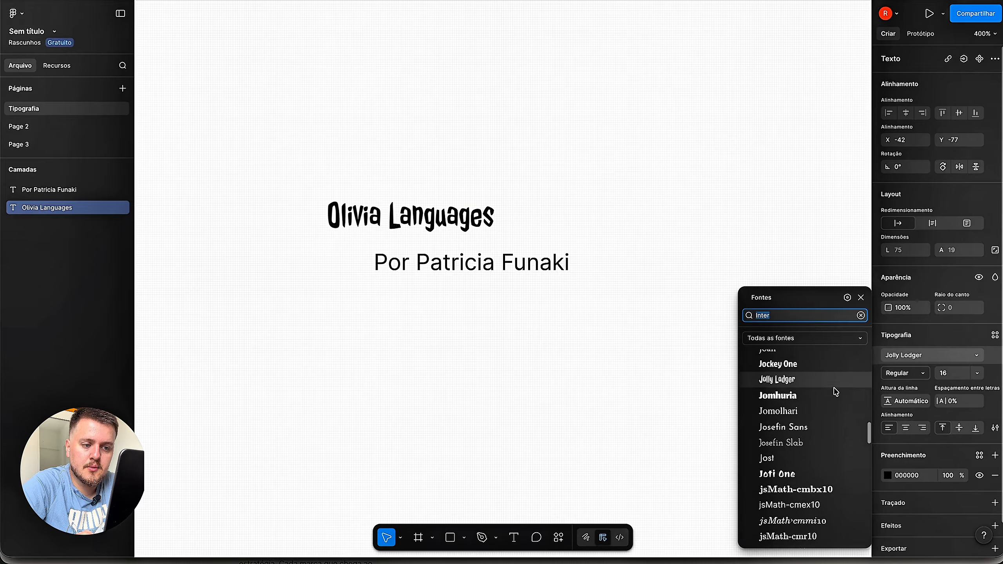
scroll(835, 391, up, 1)
scroll(804, 453, down, 1)
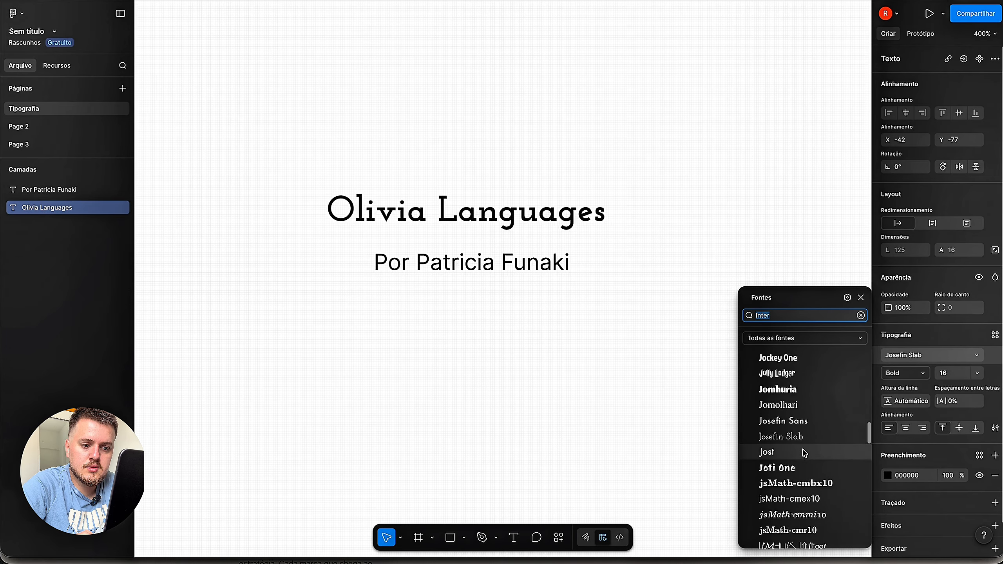
scroll(805, 454, down, 3)
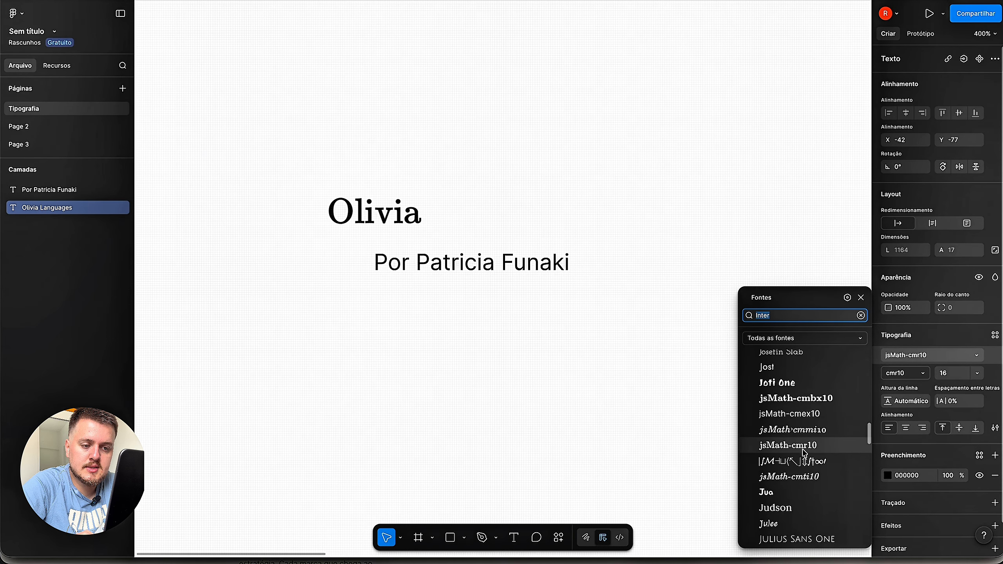
scroll(805, 454, down, 3)
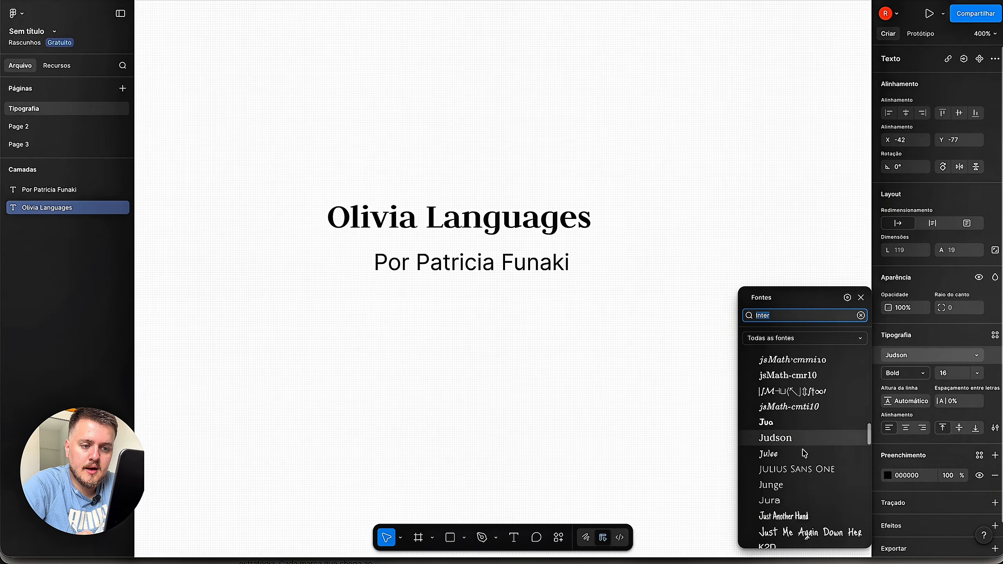
scroll(805, 454, down, 1)
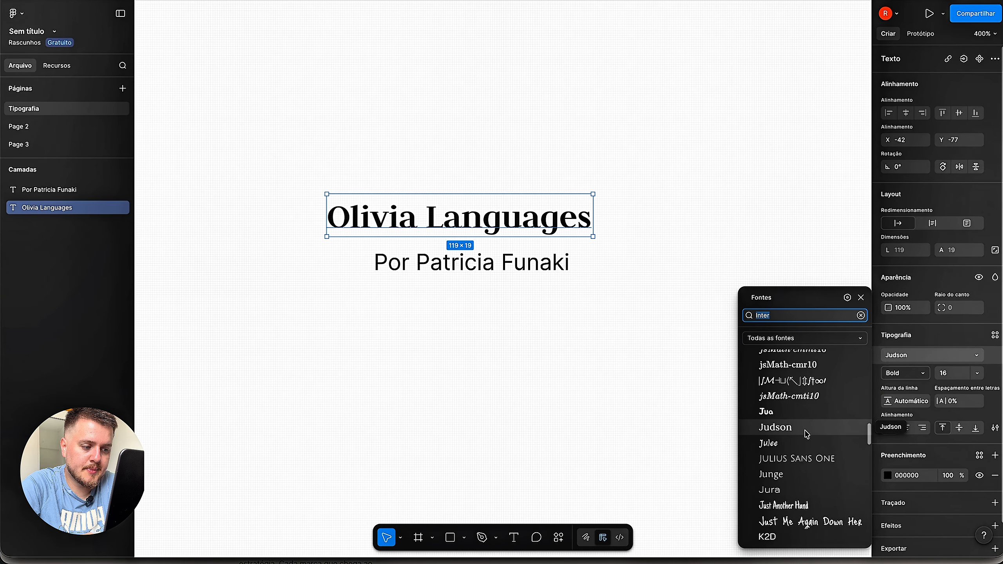
scroll(807, 432, down, 2)
scroll(807, 433, down, 2)
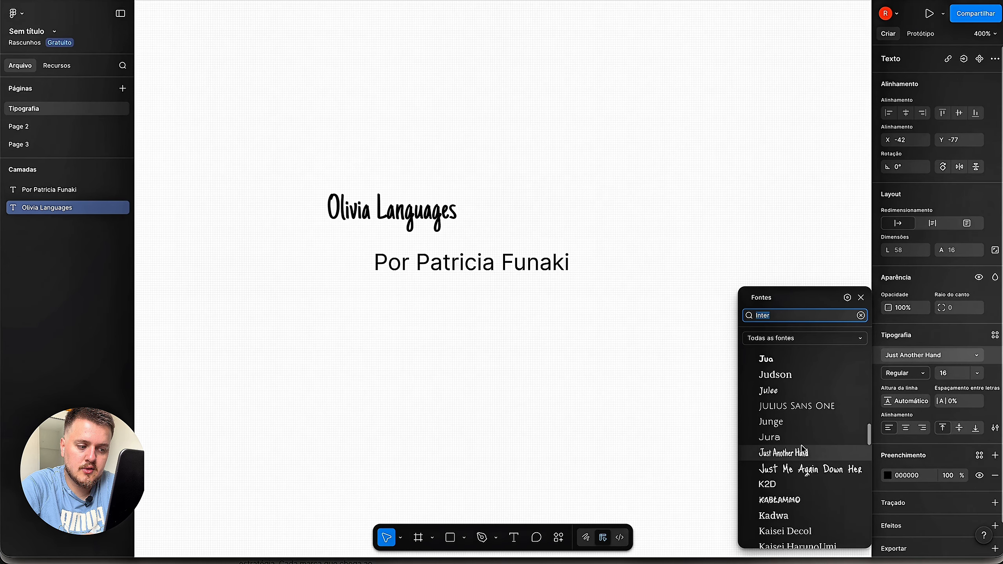
scroll(802, 466, down, 4)
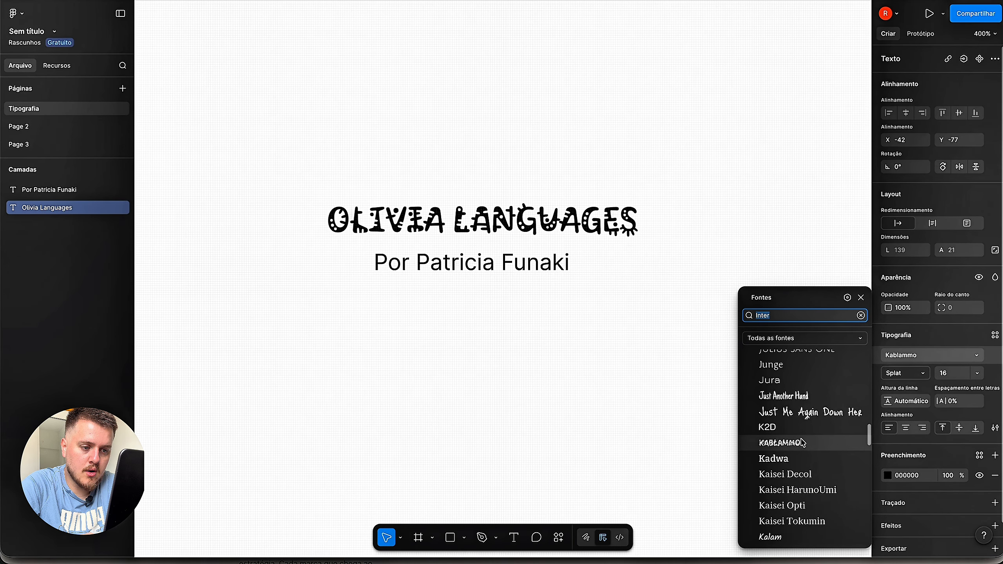
scroll(802, 461, down, 6)
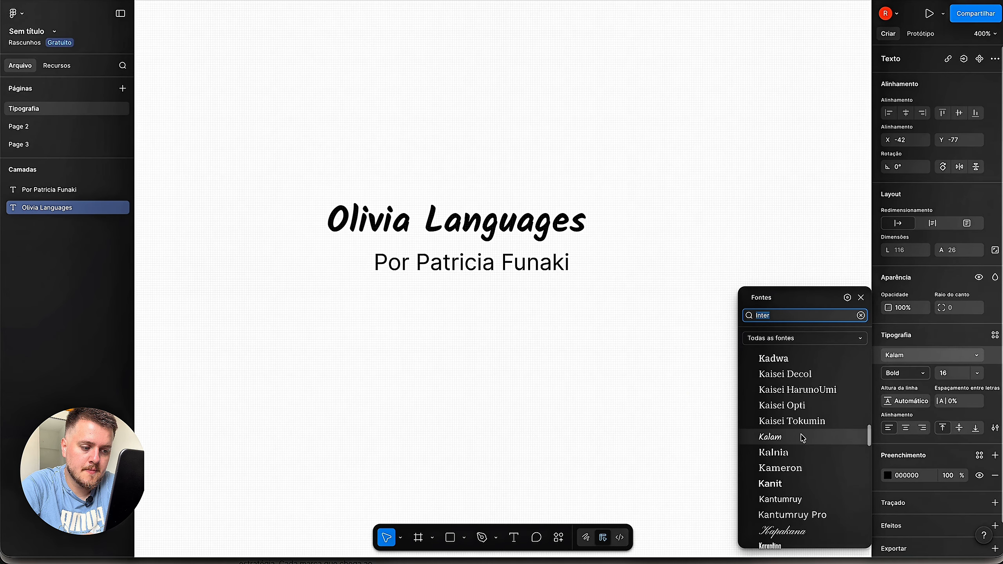
scroll(802, 451, down, 4)
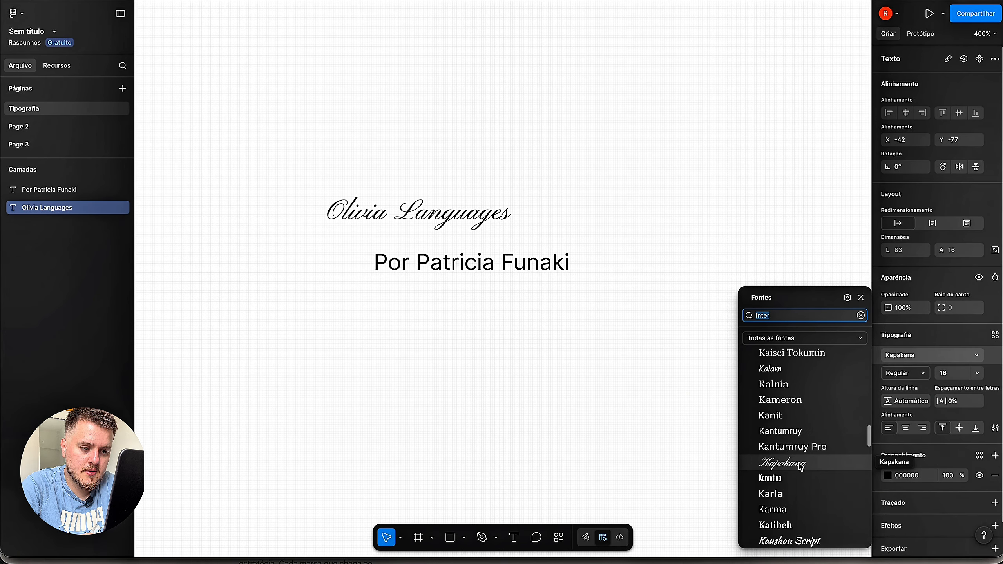
scroll(798, 479, down, 6)
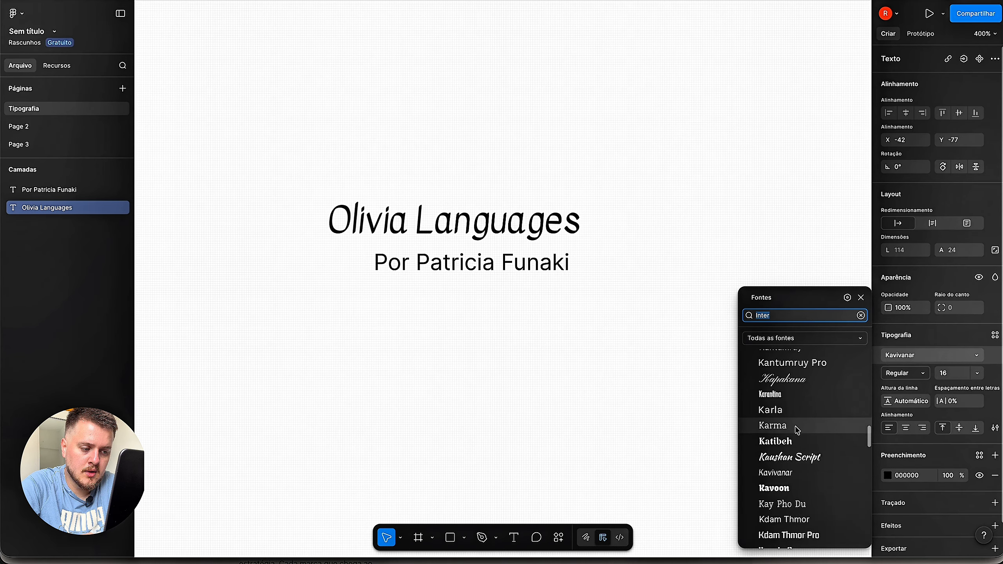
scroll(806, 499, down, 4)
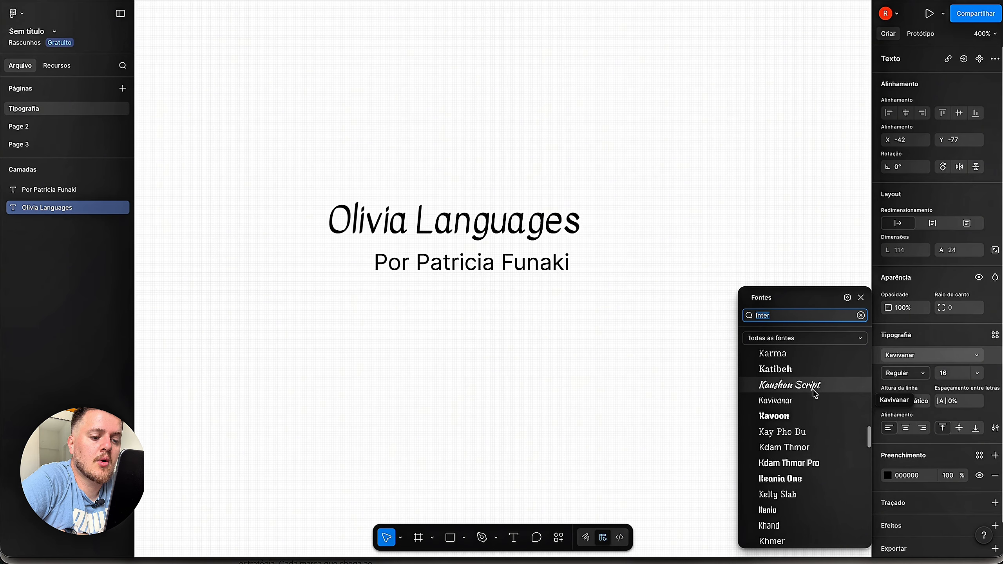
- Scroll further down the font list and apply Knewave to the title
scroll(816, 393, down, 2)
scroll(813, 411, down, 8)
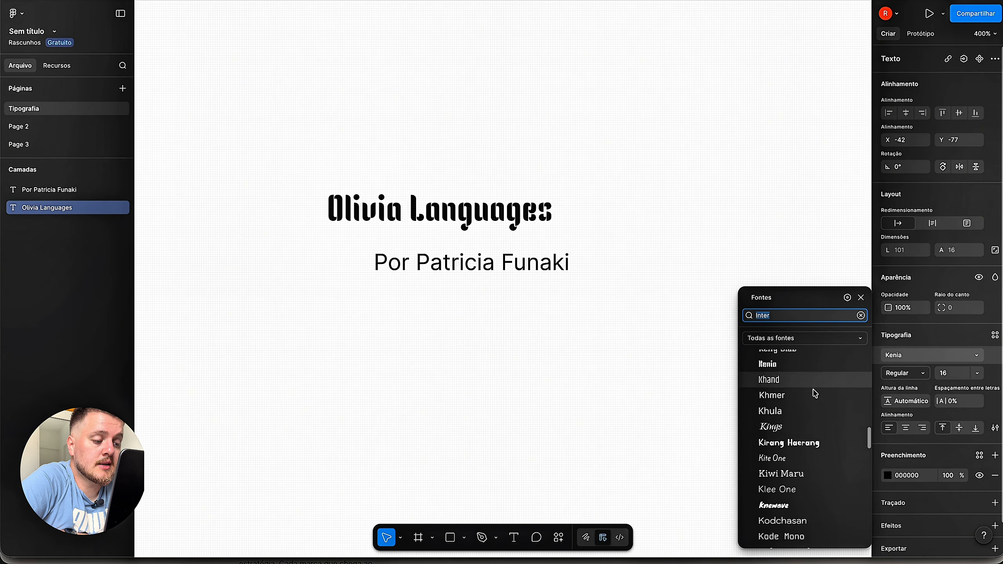
scroll(807, 438, down, 4)
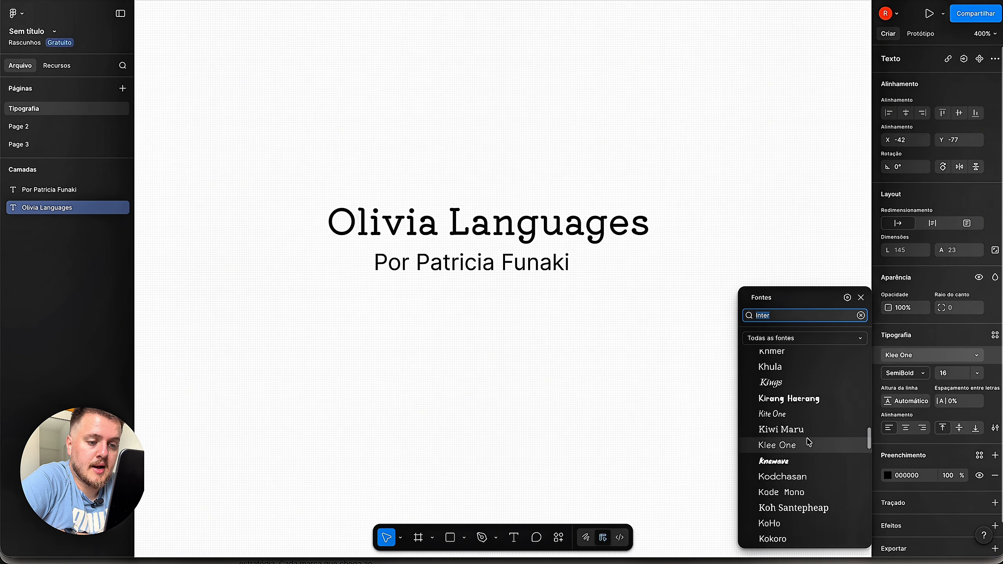
click(807, 442)
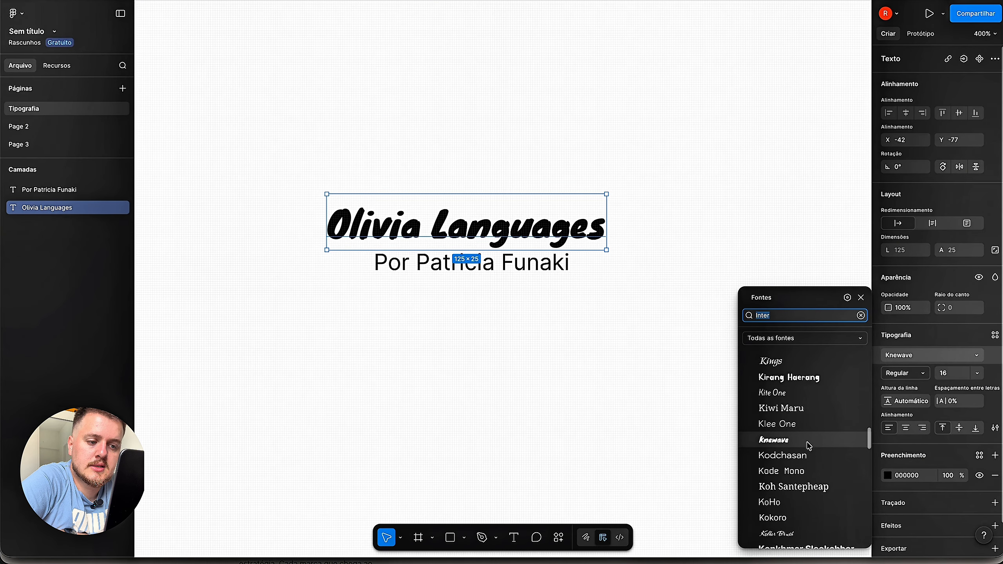
- Scroll far down the font list and try Ma Shan Zheng on the title
scroll(808, 442, down, 4)
scroll(811, 486, down, 9)
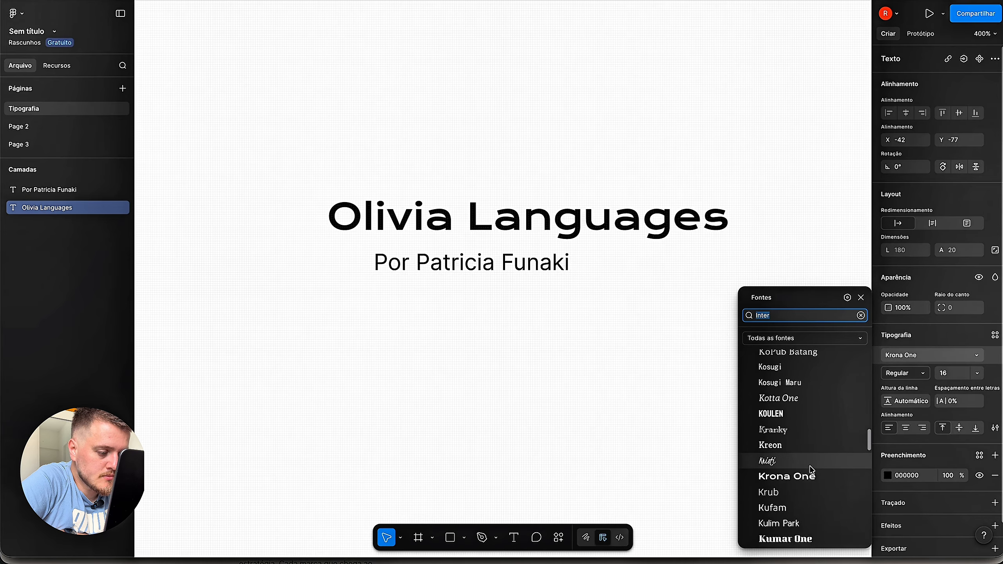
scroll(811, 490, down, 4)
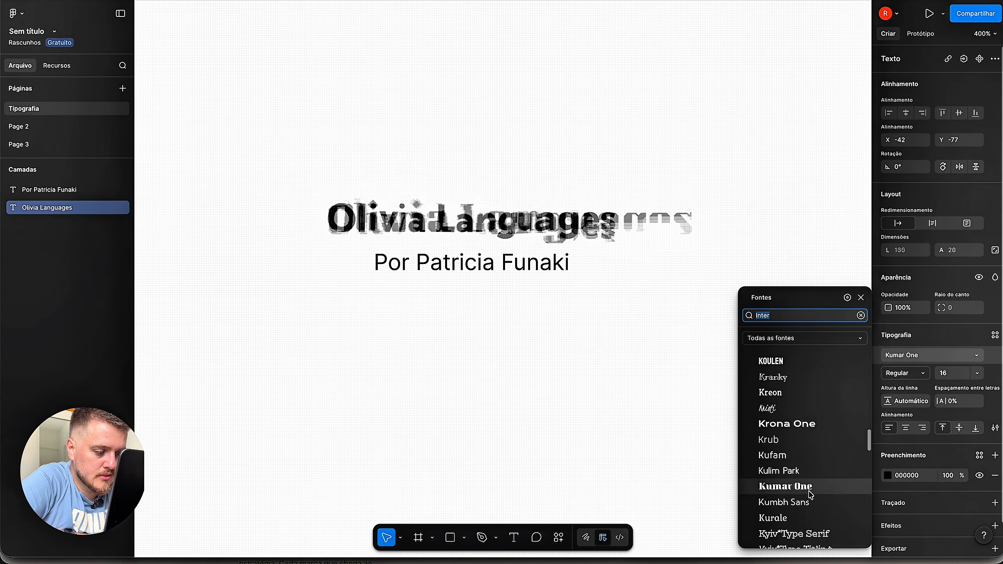
scroll(813, 488, down, 5)
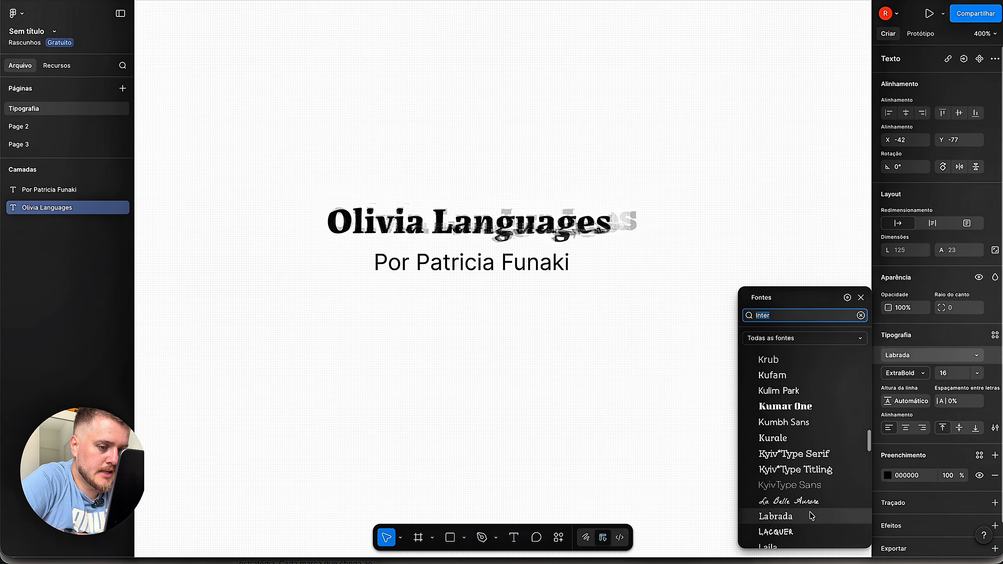
scroll(812, 502, down, 4)
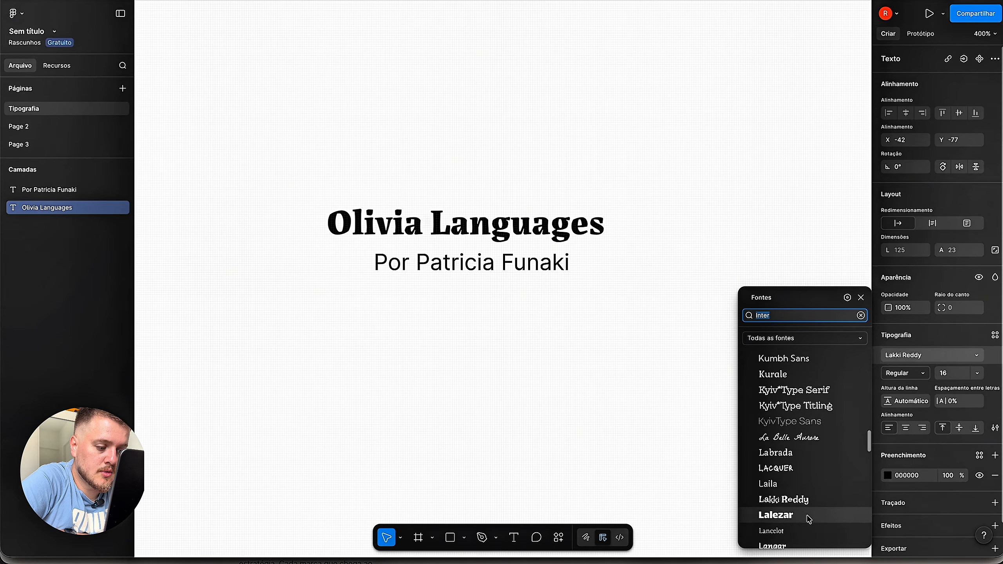
scroll(809, 499, down, 7)
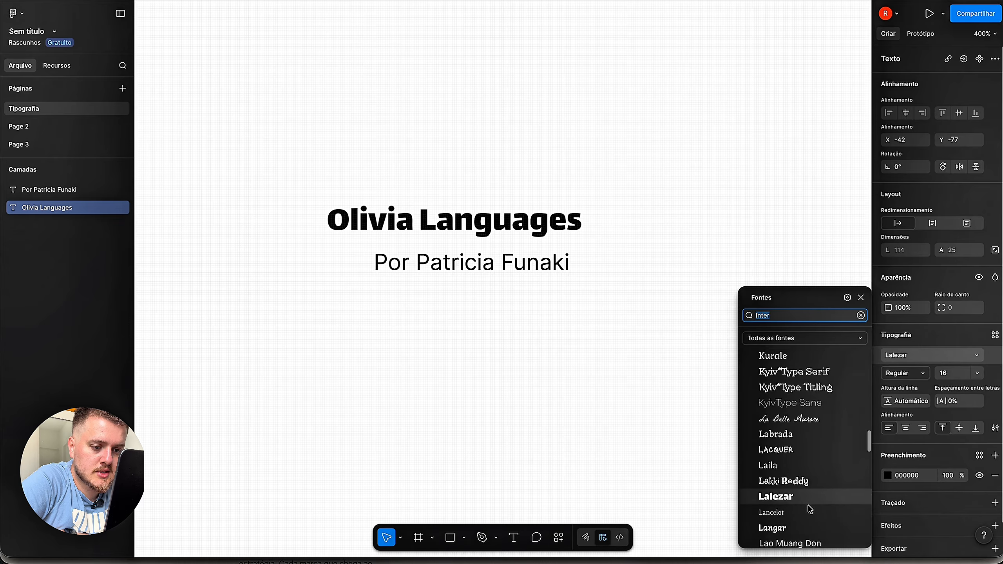
scroll(811, 490, down, 3)
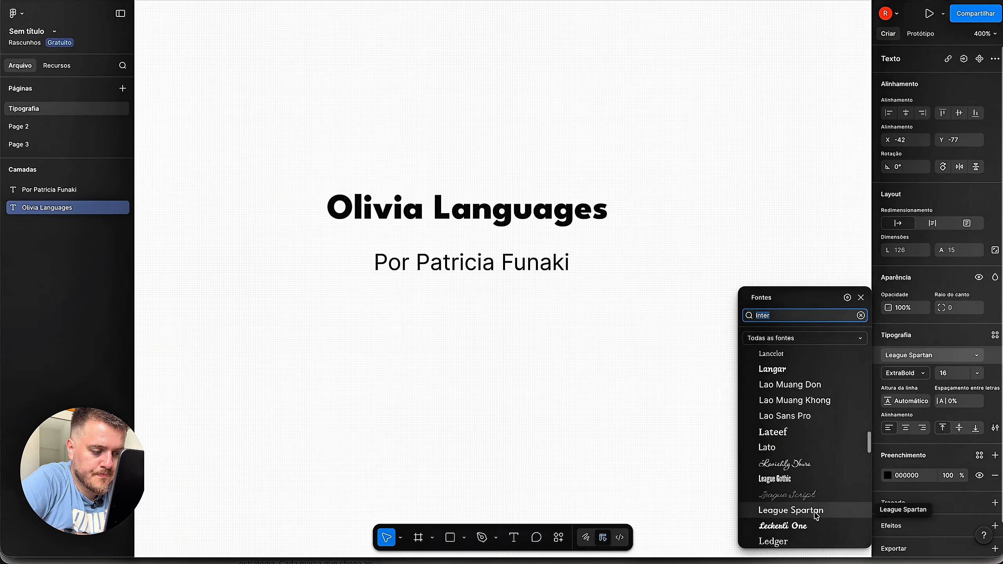
scroll(816, 529, down, 6)
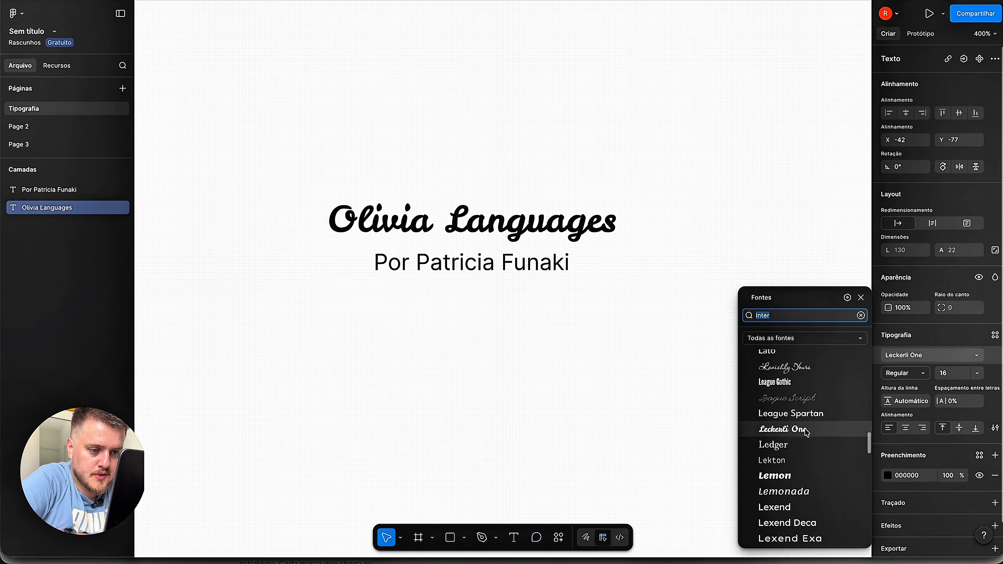
scroll(807, 433, down, 10)
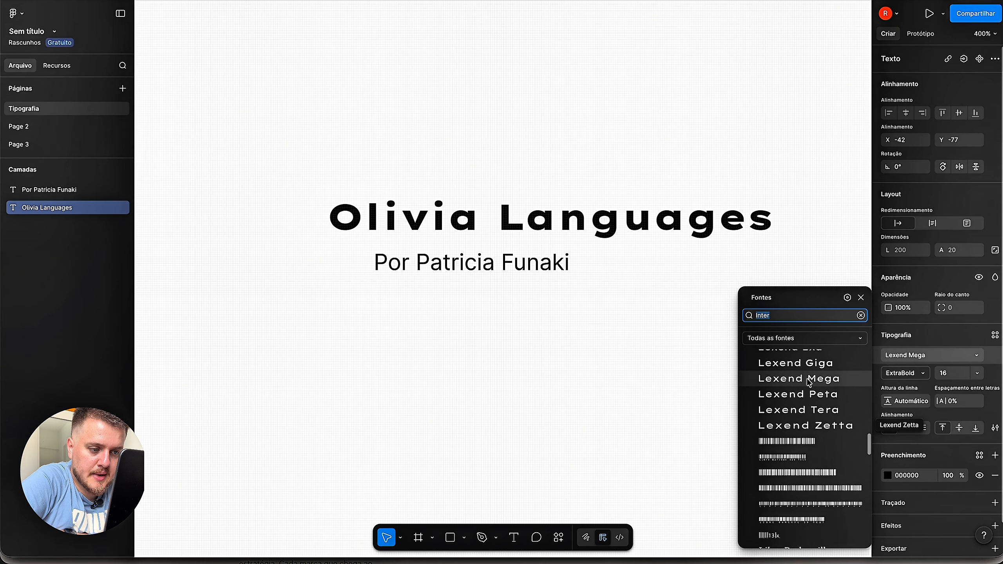
scroll(809, 395, down, 8)
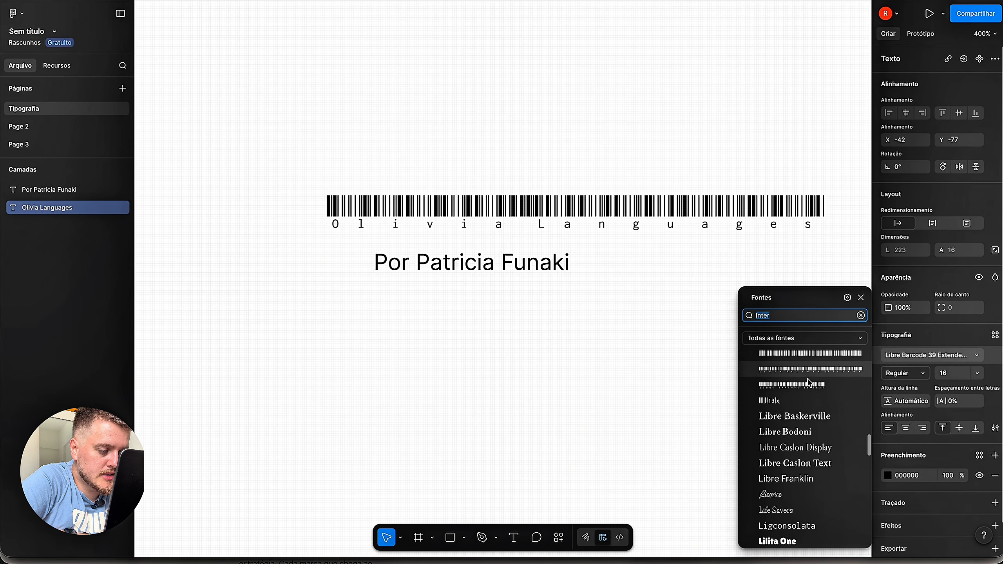
scroll(808, 429, down, 6)
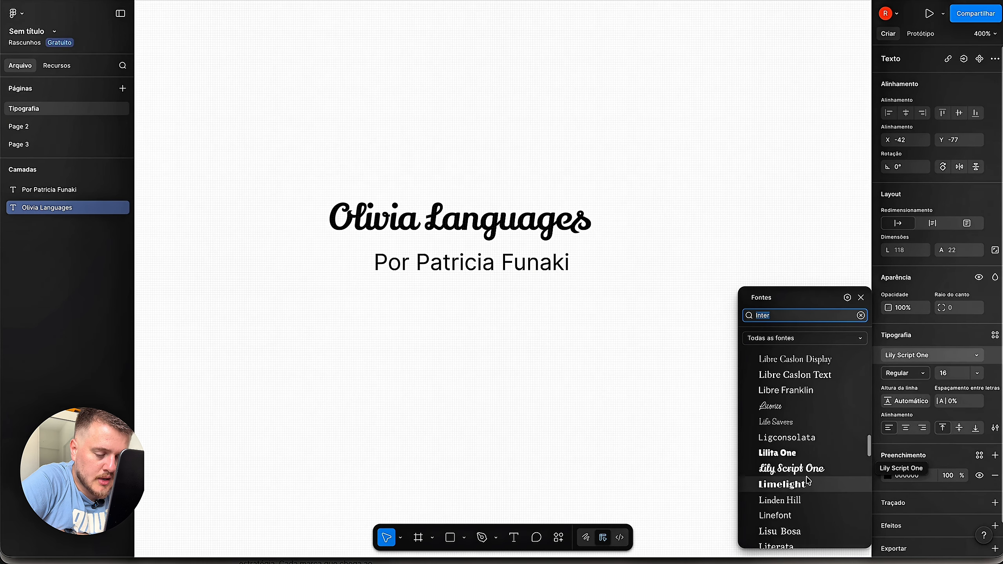
scroll(808, 481, down, 7)
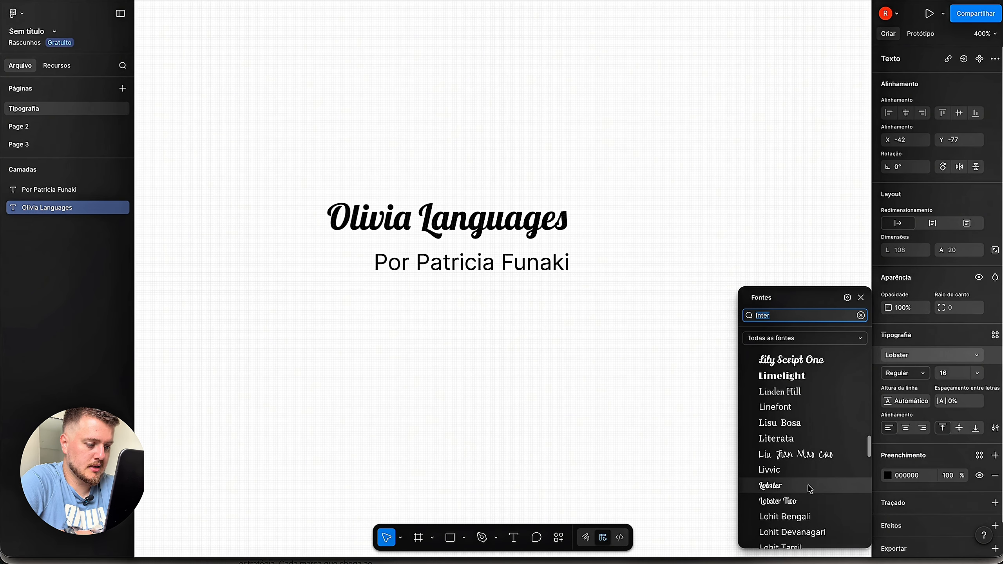
scroll(809, 486, down, 10)
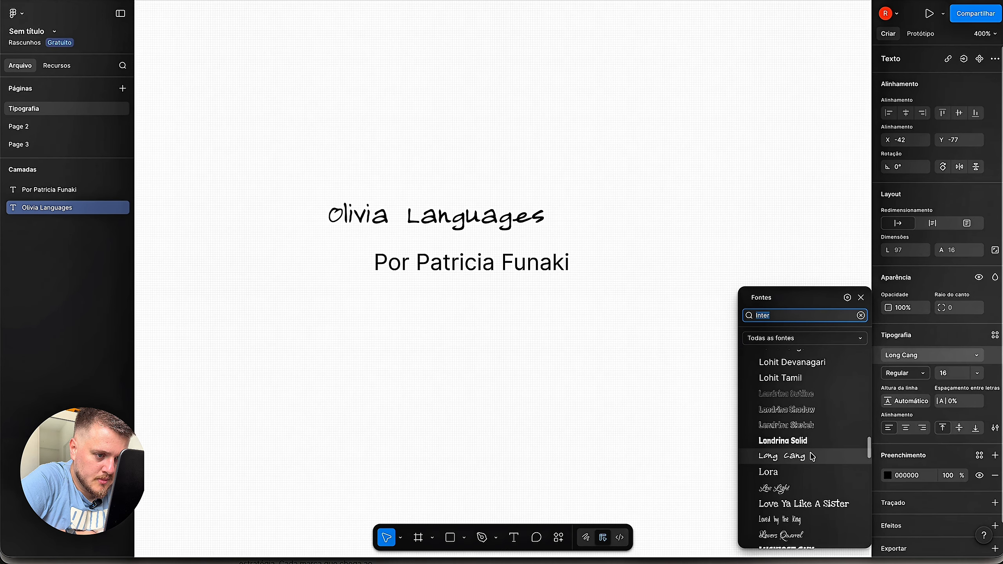
scroll(810, 474, down, 8)
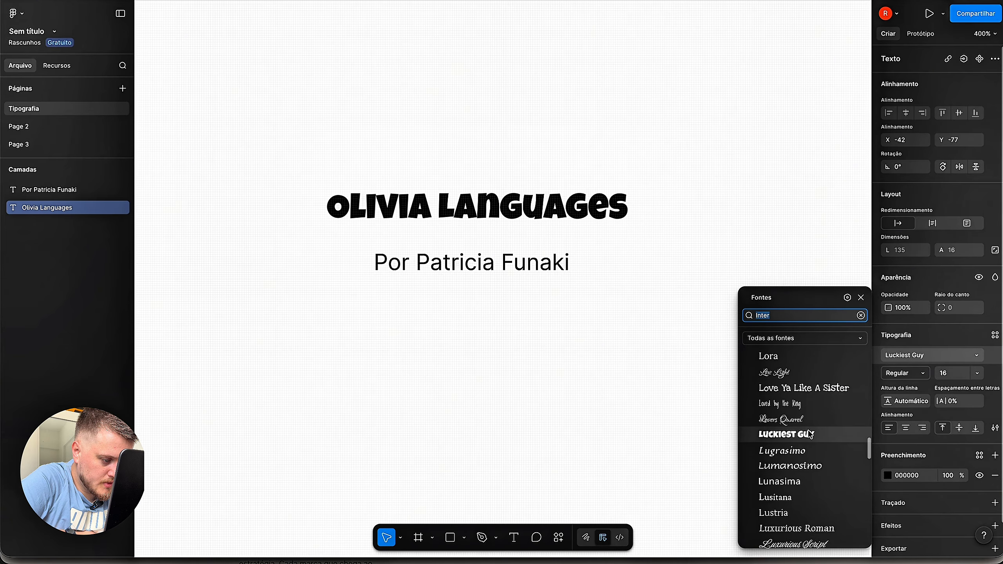
scroll(811, 435, down, 13)
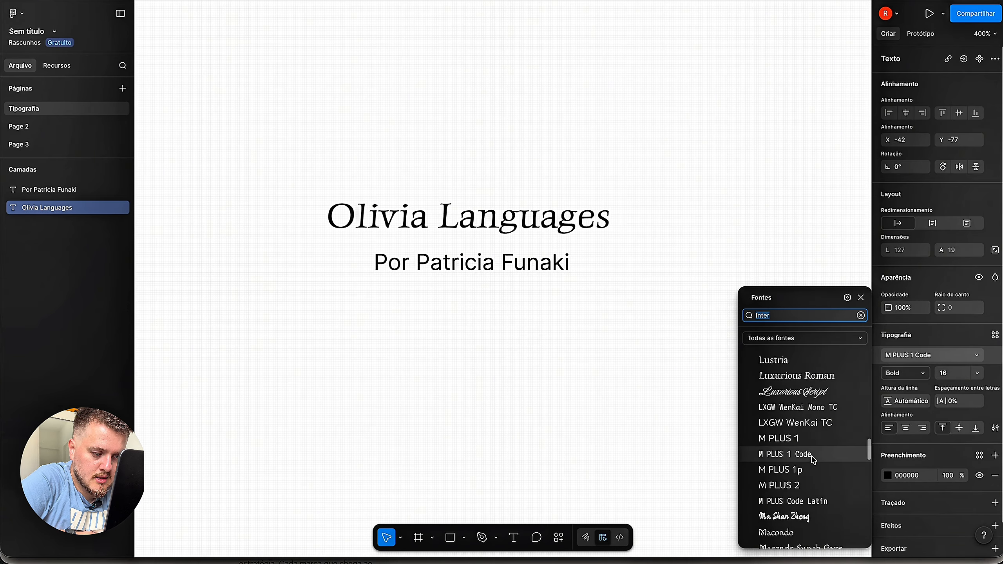
click(808, 402)
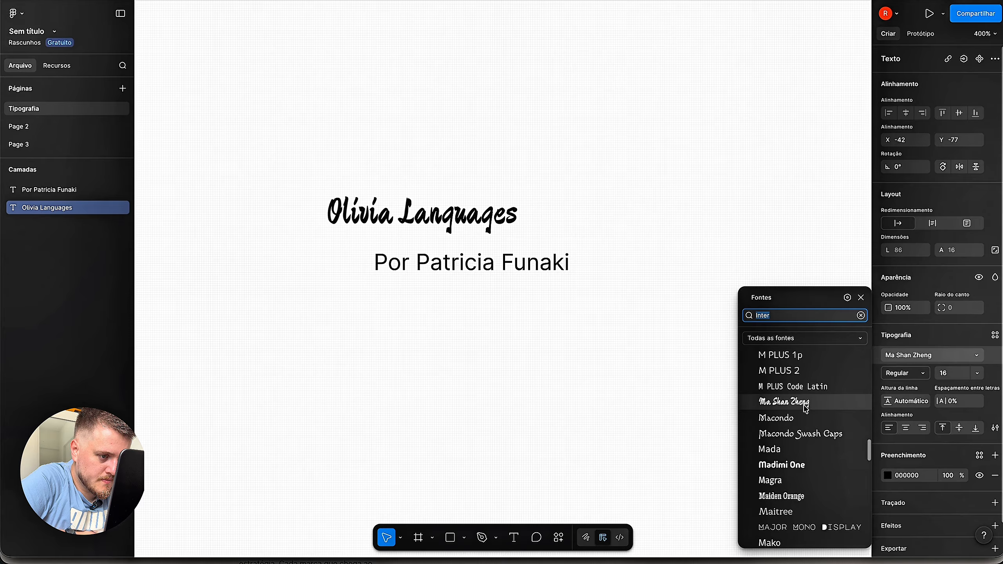
- Try Mansalva and then Meddon on the 'Olivia Languages' title
scroll(806, 409, down, 1)
scroll(806, 431, down, 1)
scroll(802, 455, down, 5)
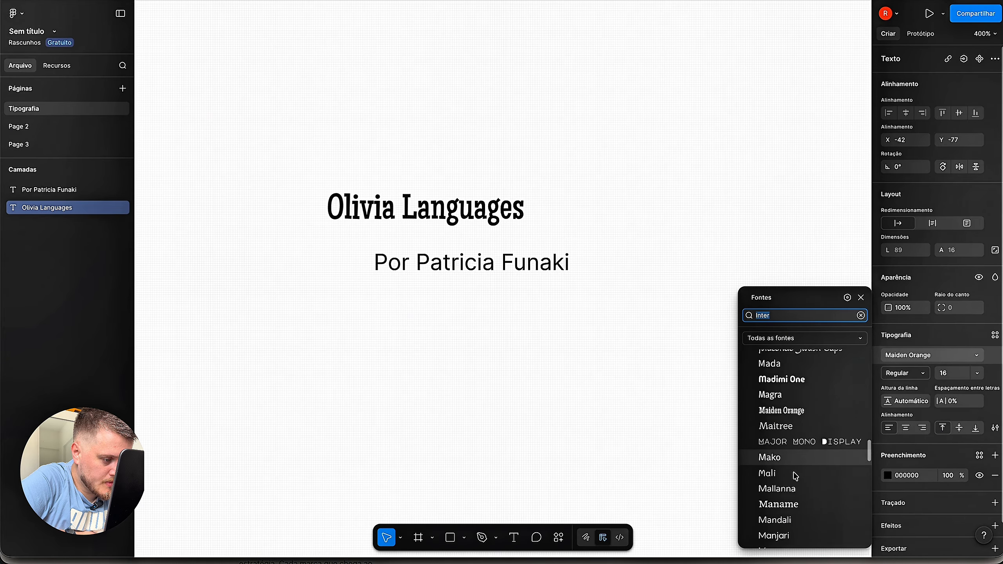
scroll(798, 448, down, 6)
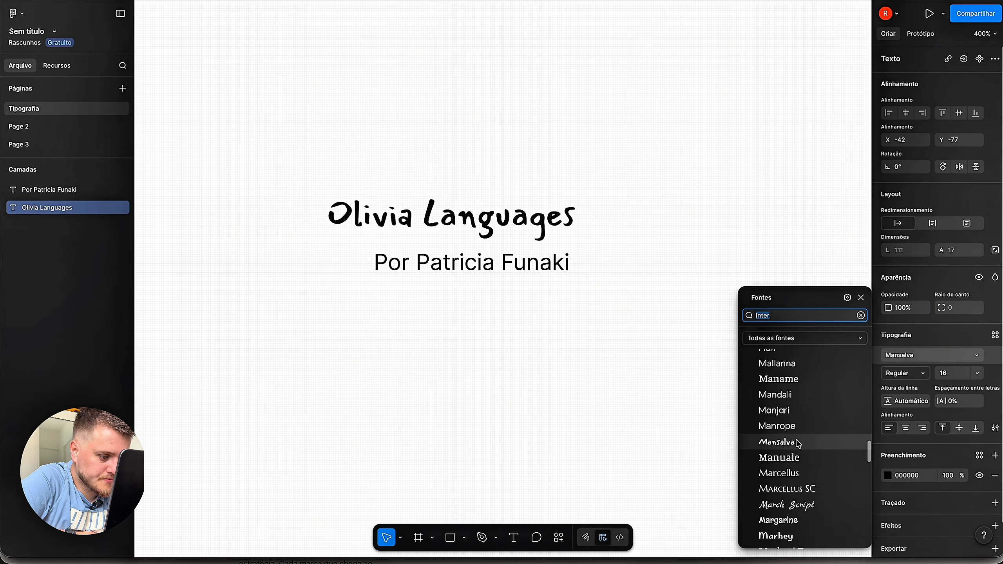
click(798, 444)
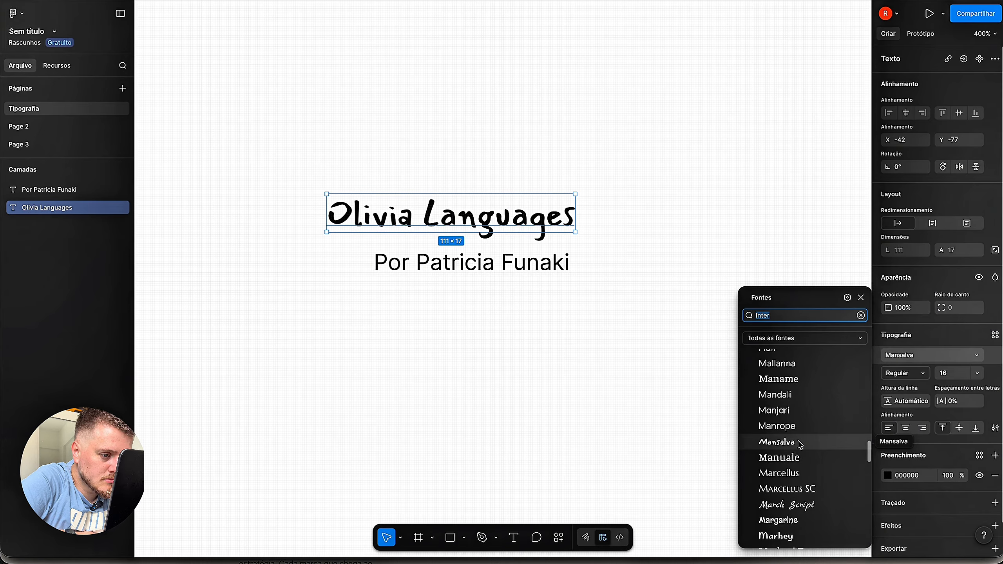
scroll(800, 446, down, 2)
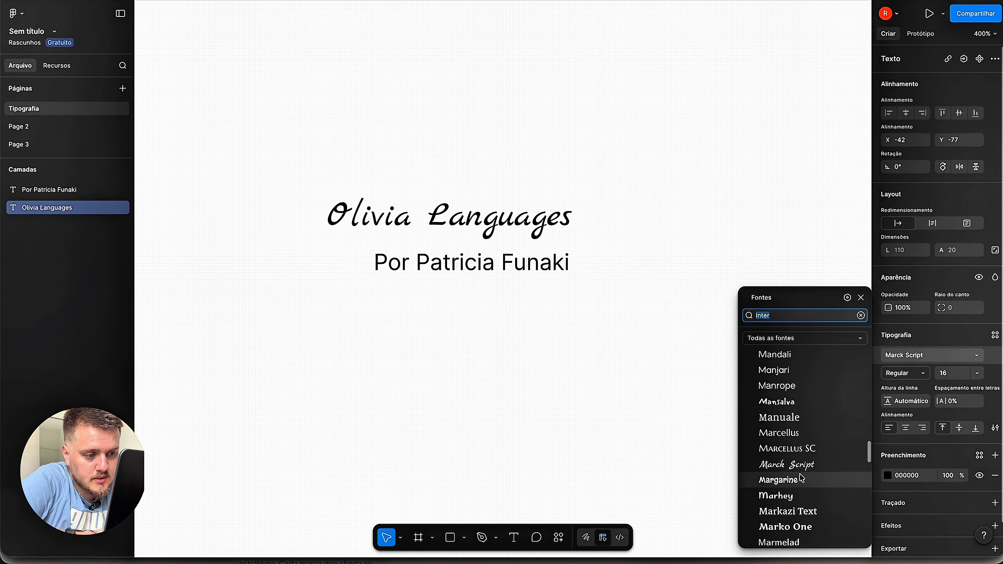
scroll(802, 482, down, 10)
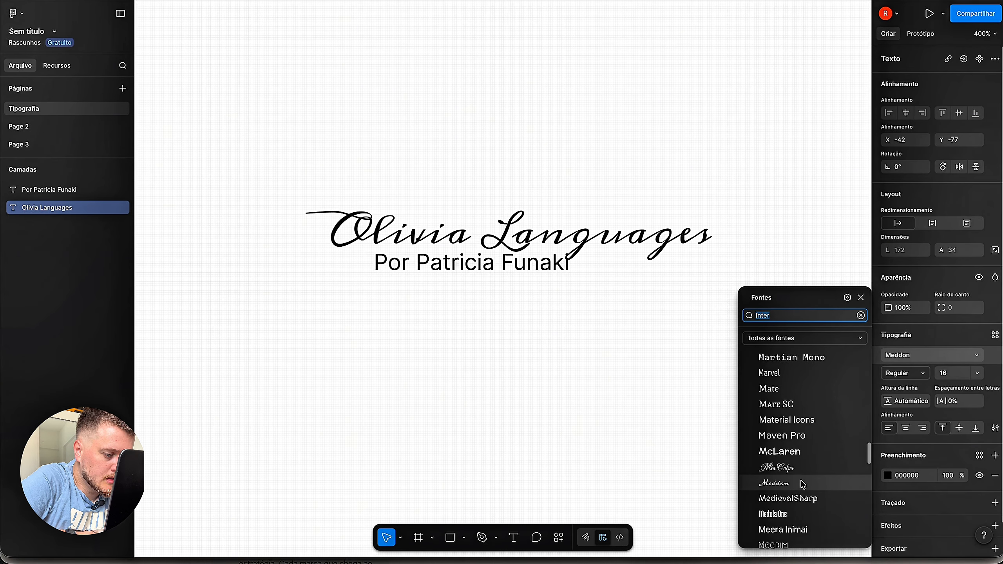
click(802, 481)
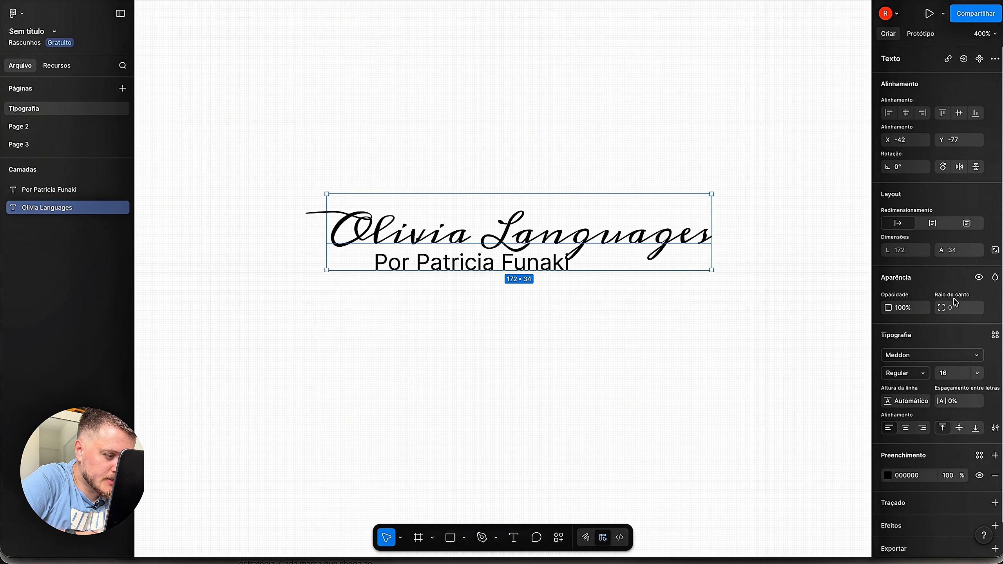
- Apply the rounded Modak font to the 'Olivia Languages' title
click(937, 361)
scroll(840, 413, down, 3)
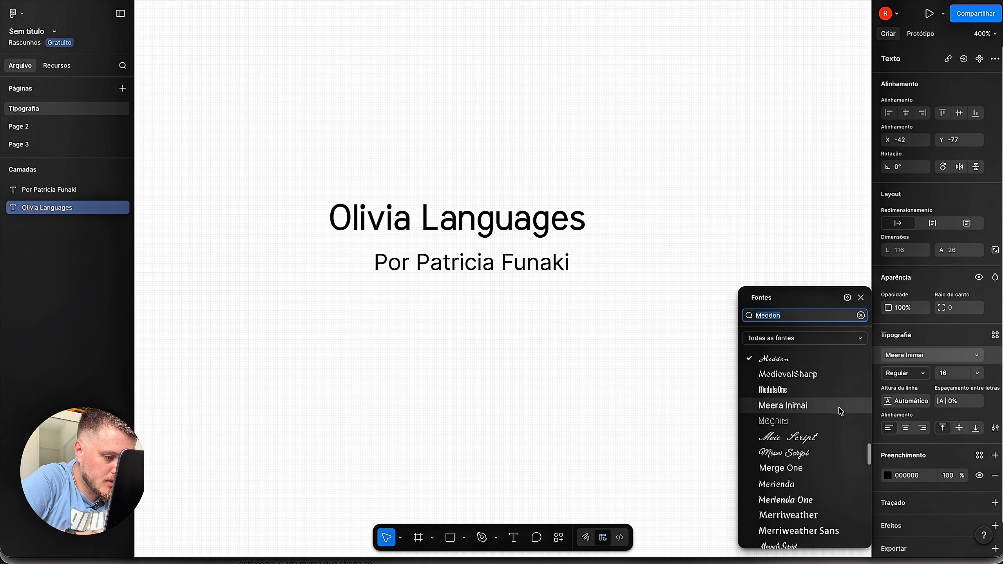
scroll(797, 461, down, 3)
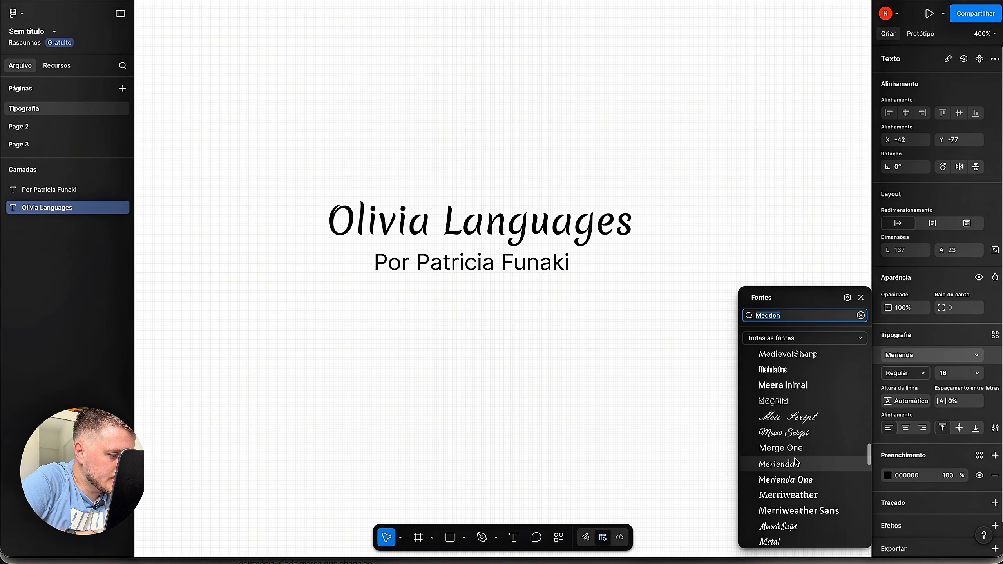
scroll(796, 460, down, 1)
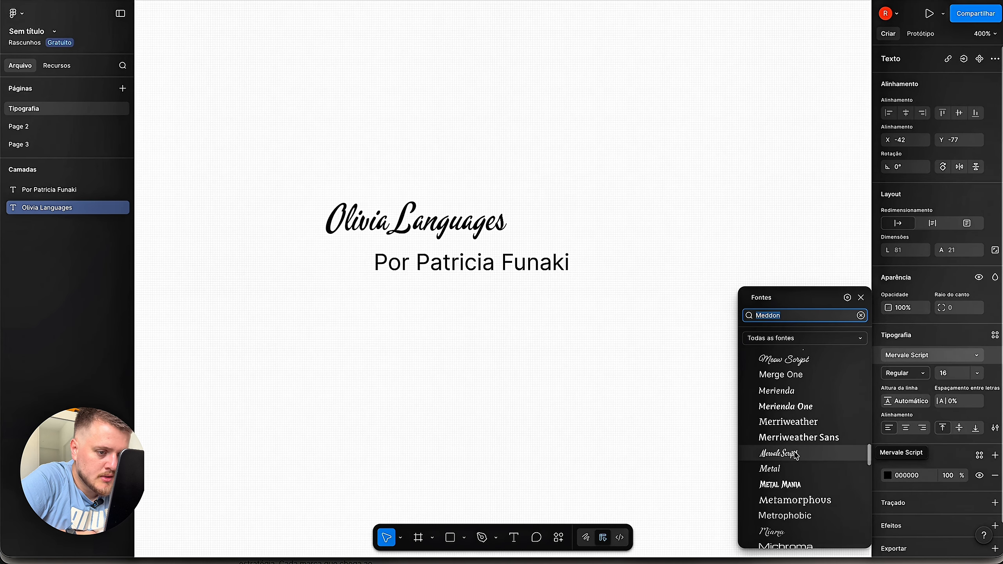
scroll(797, 455, down, 3)
scroll(797, 455, down, 5)
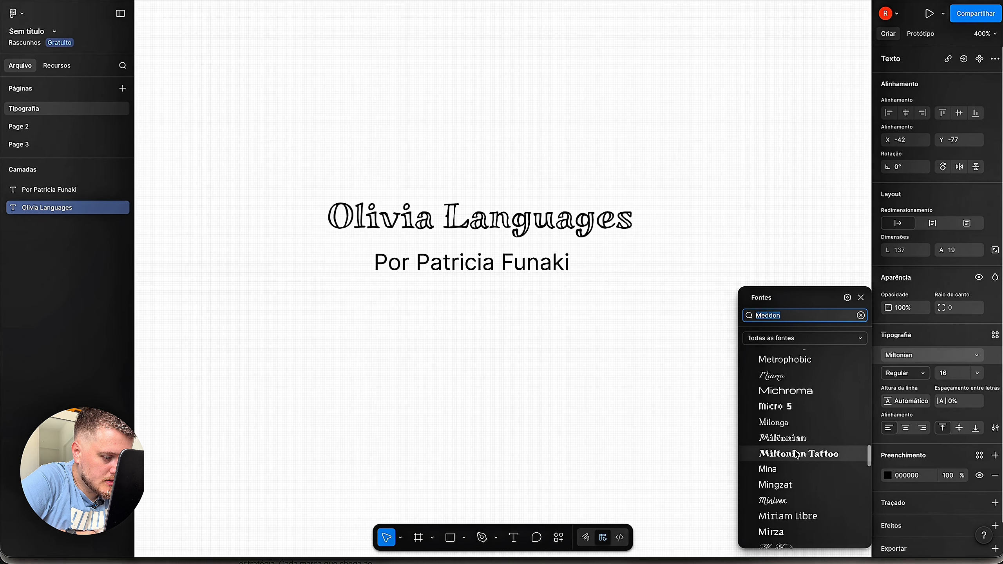
scroll(801, 455, down, 3)
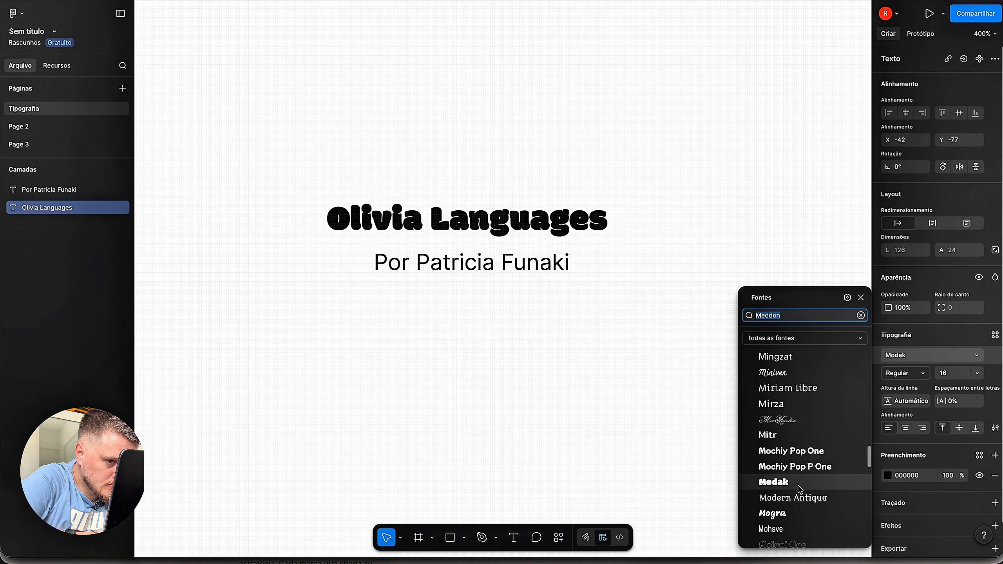
click(801, 490)
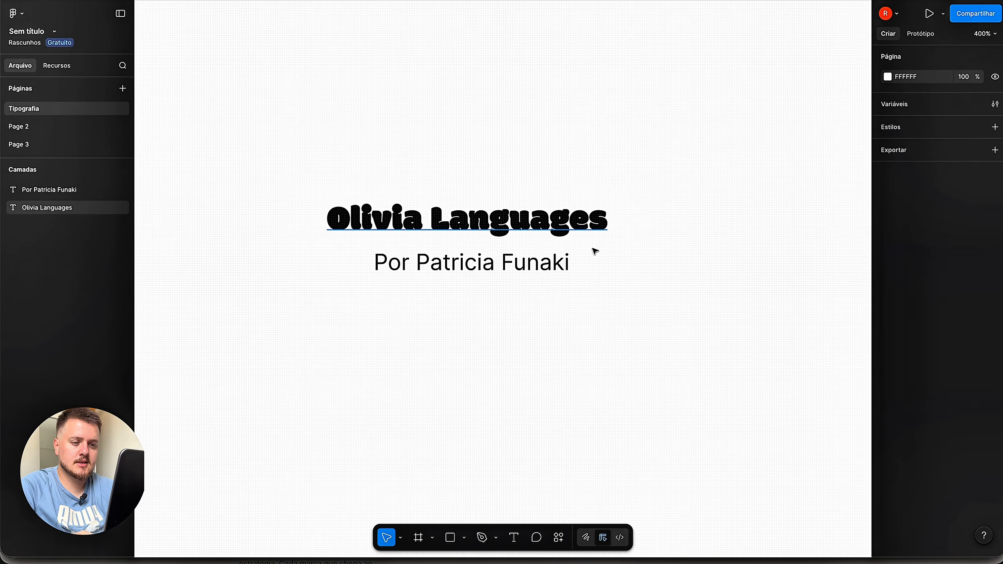
scroll(594, 252, up, 5)
scroll(592, 248, down, 3)
scroll(593, 248, right, 2)
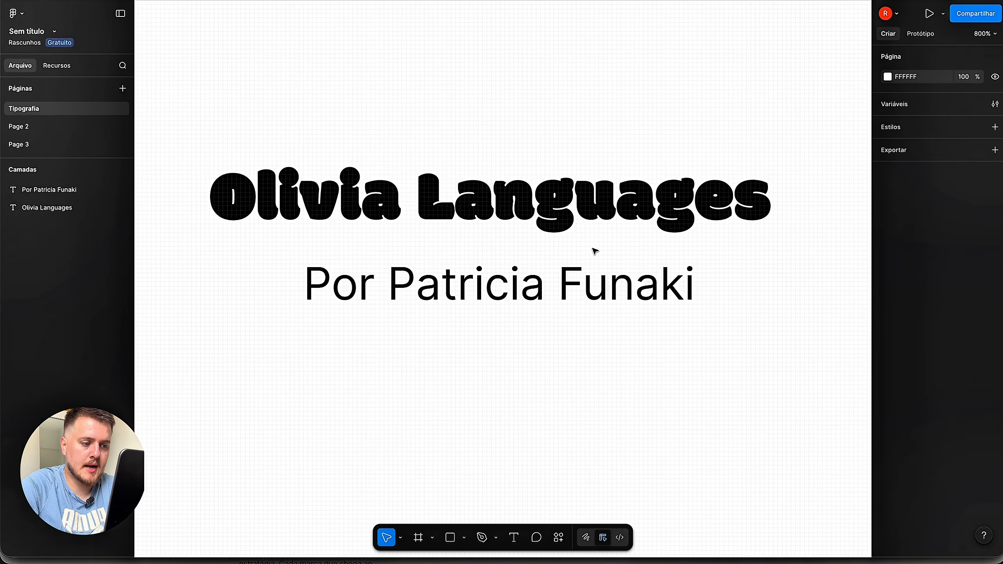
click(595, 304)
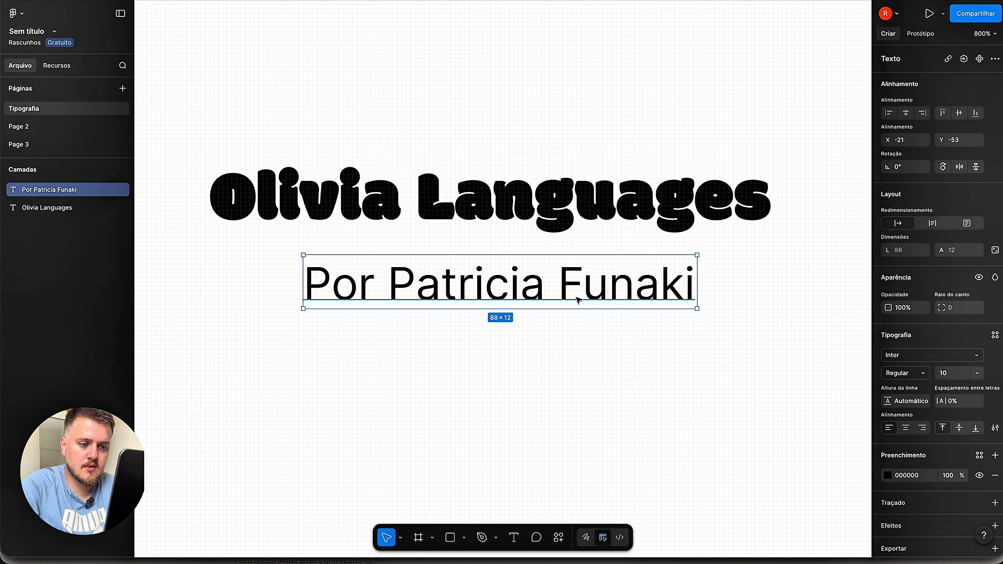
key(minus)
click(550, 250)
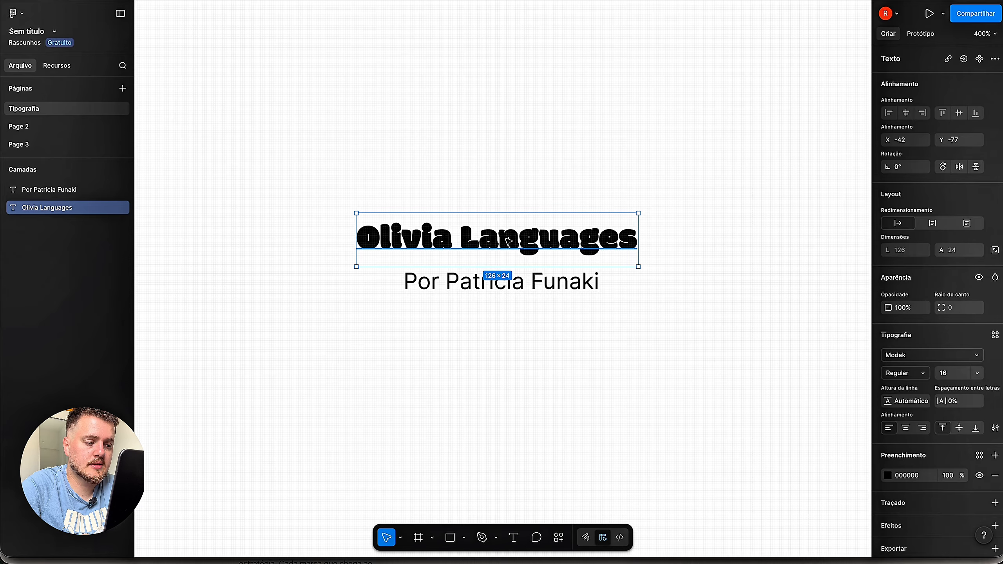
click(532, 290)
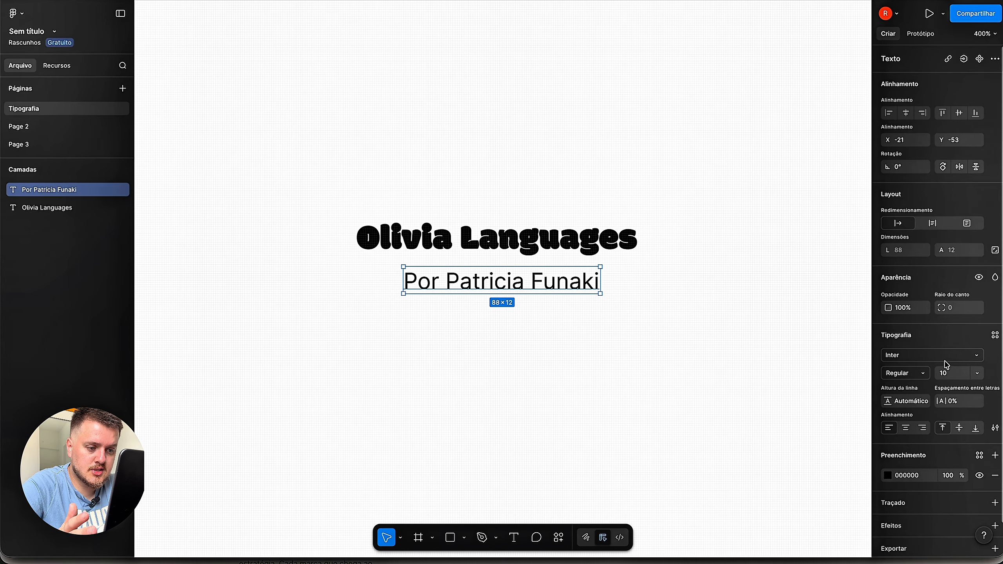
click(979, 361)
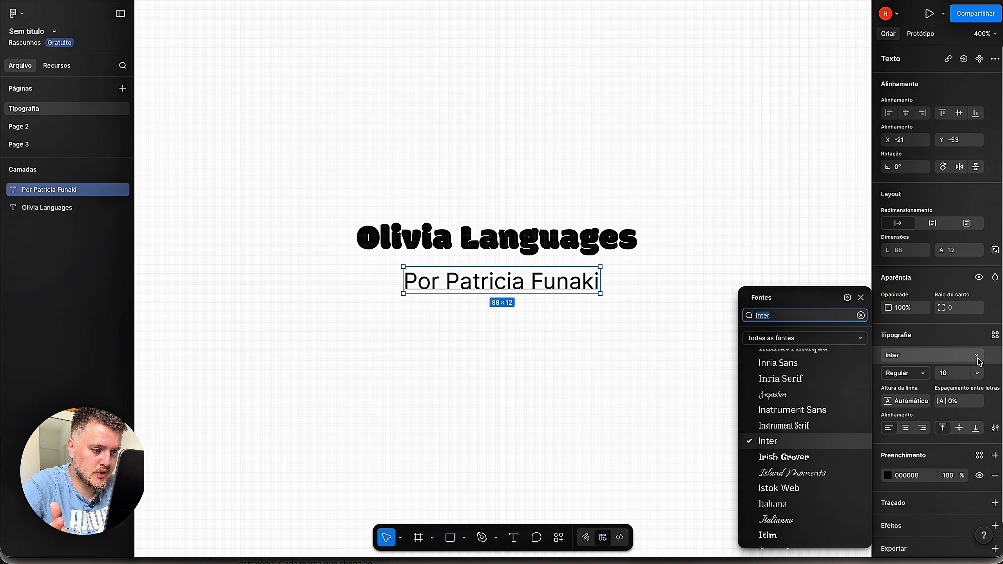
click(820, 396)
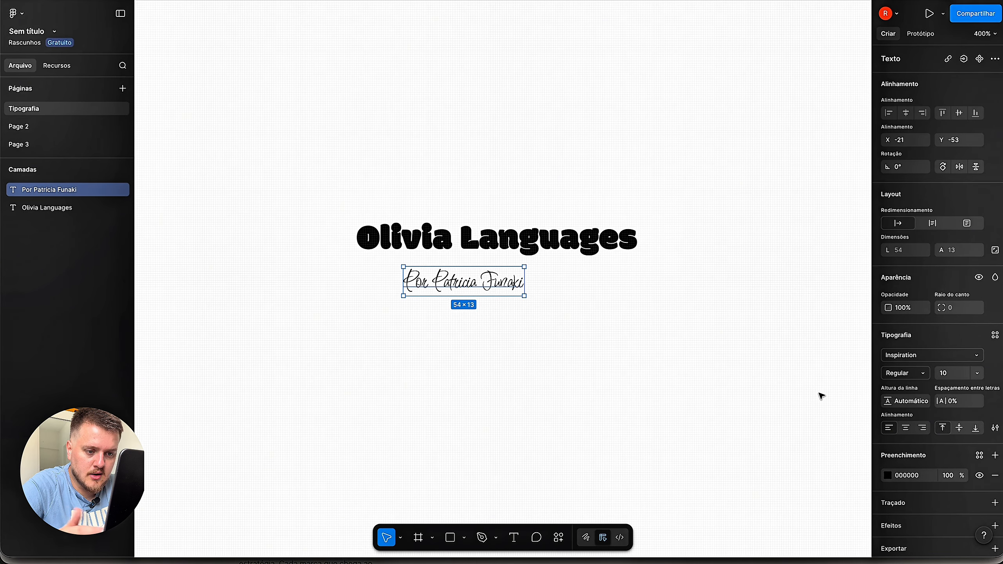
click(982, 363)
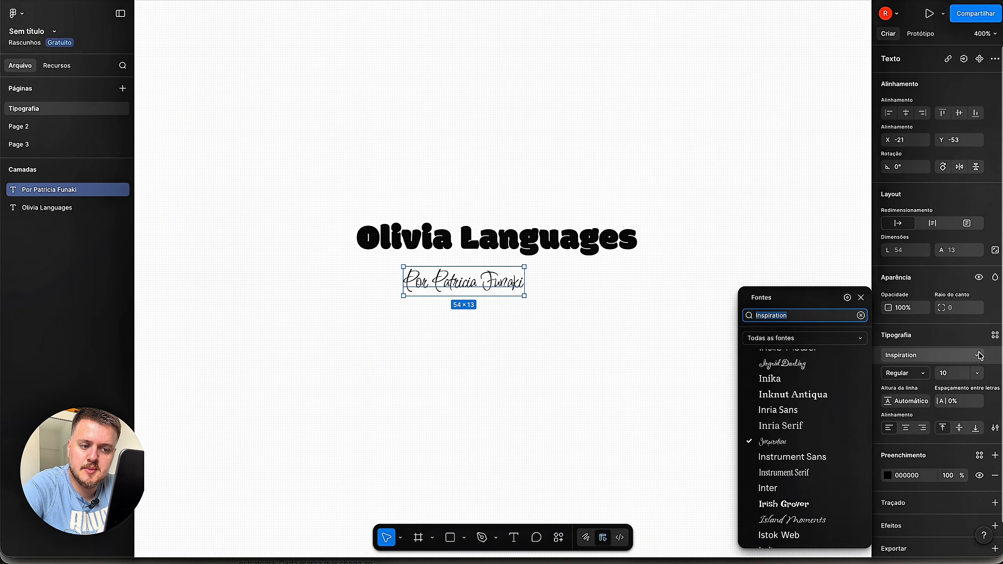
click(817, 509)
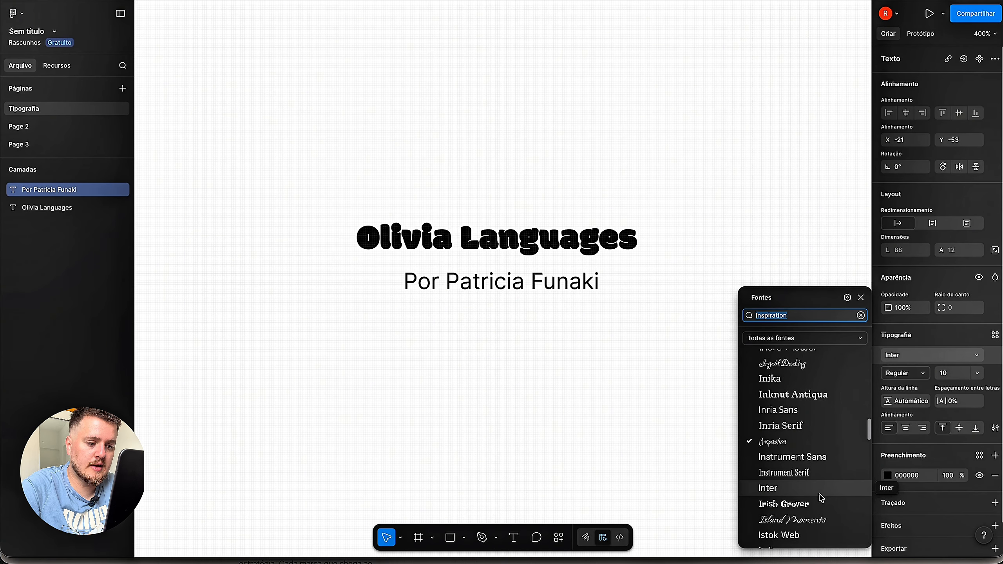
- Scroll back up the font list and set the credit line to Geologica Regular
scroll(826, 474, up, 10)
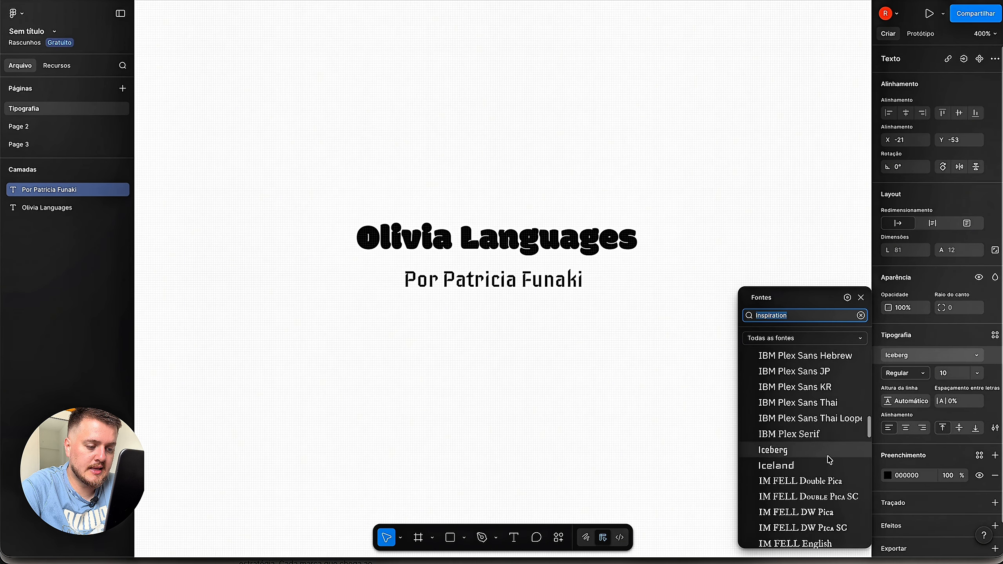
scroll(830, 461, up, 15)
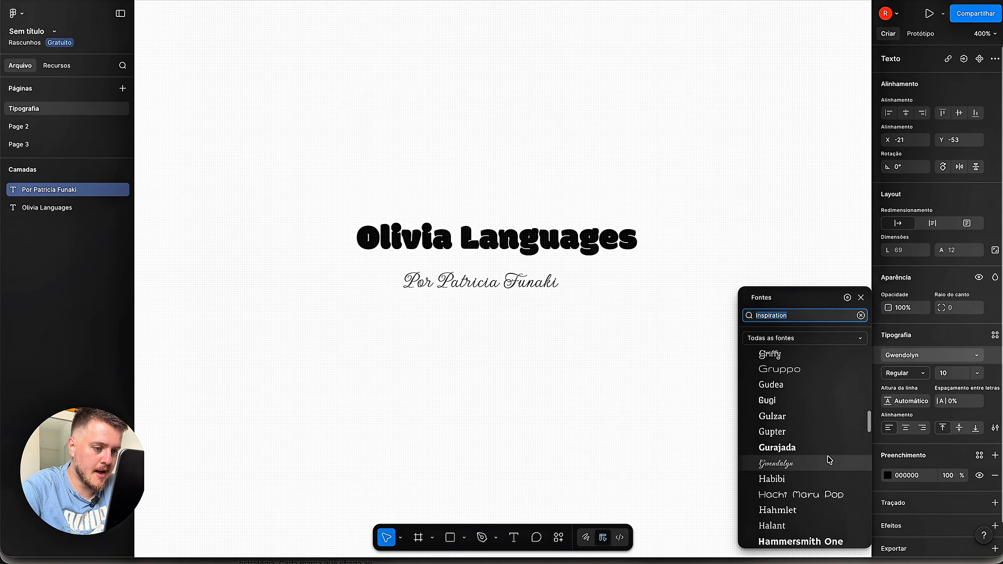
click(812, 375)
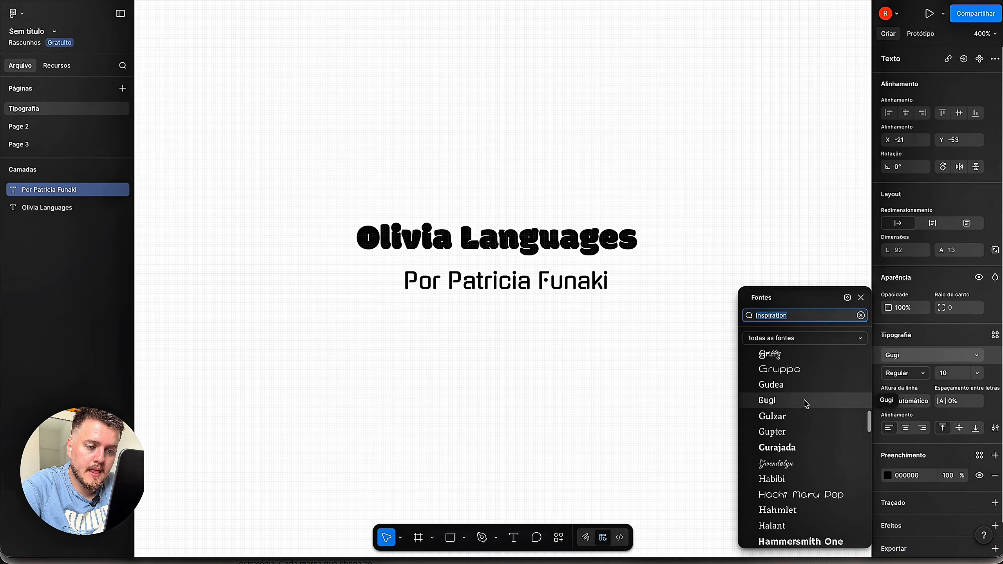
scroll(807, 404, up, 5)
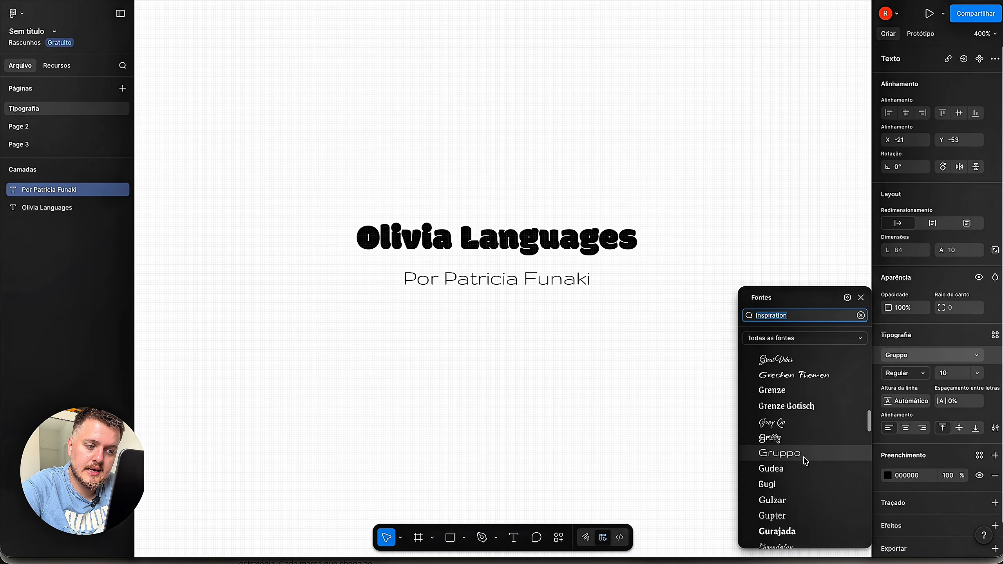
scroll(808, 405, up, 5)
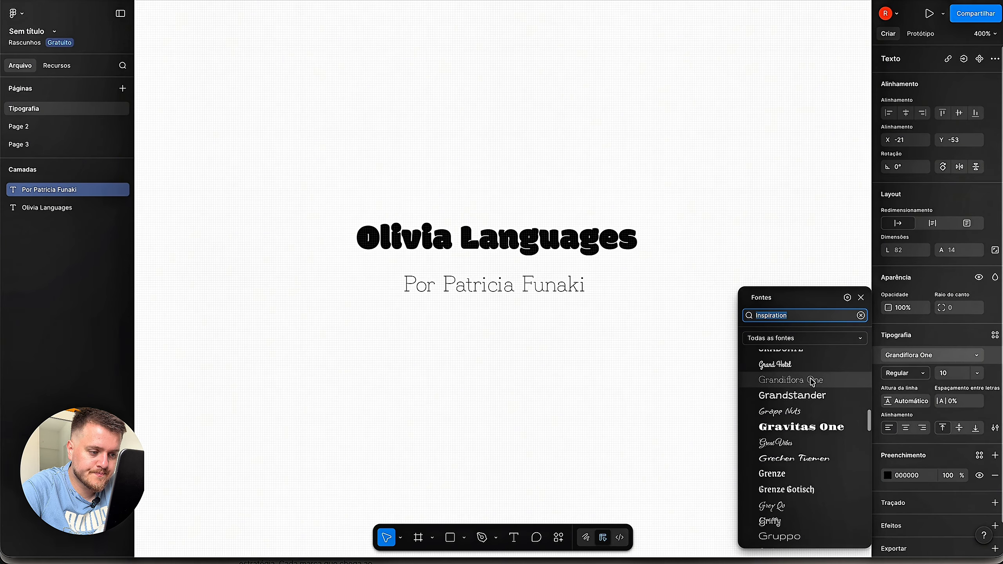
scroll(802, 412, up, 3)
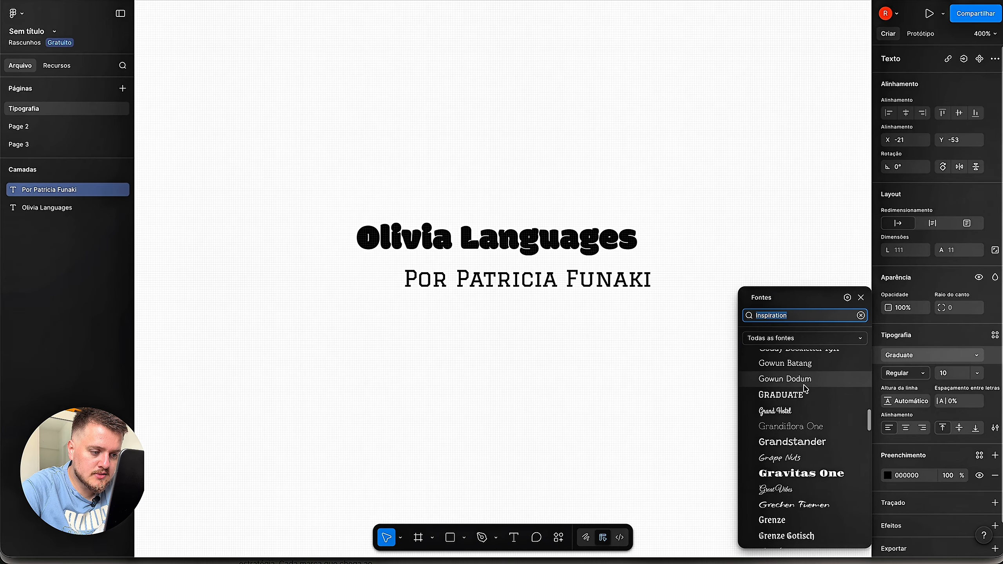
scroll(807, 386, up, 3)
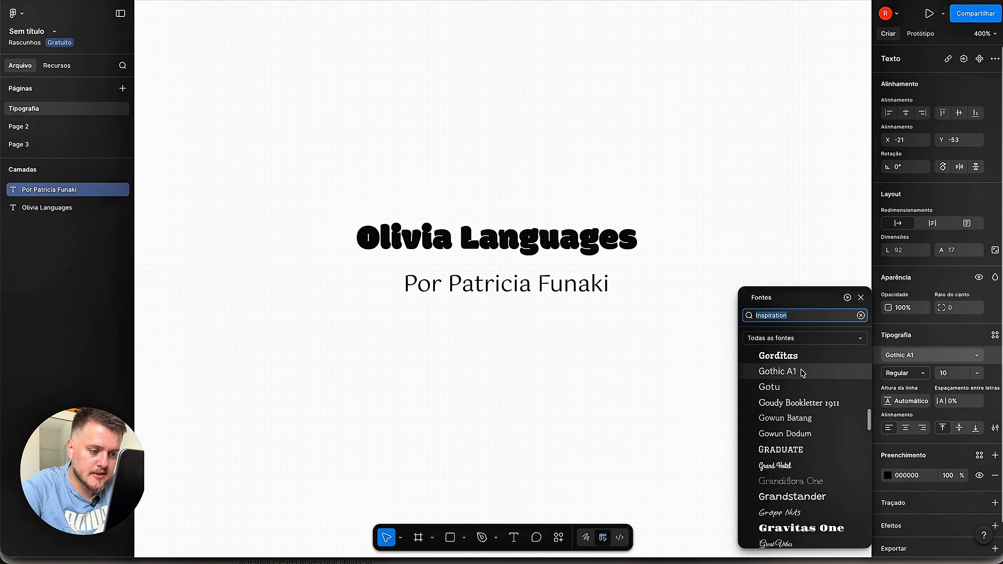
scroll(806, 391, up, 4)
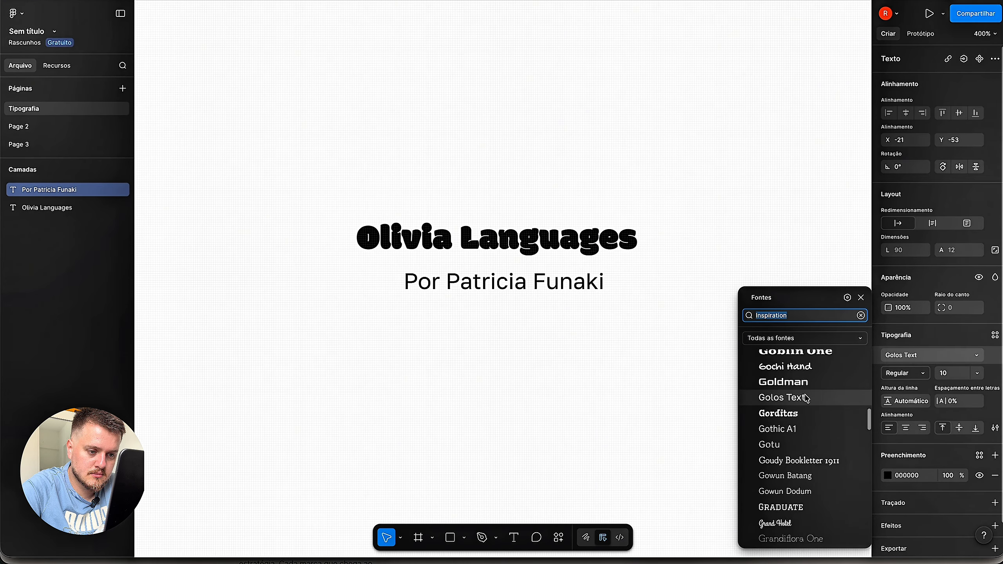
scroll(805, 399, up, 2)
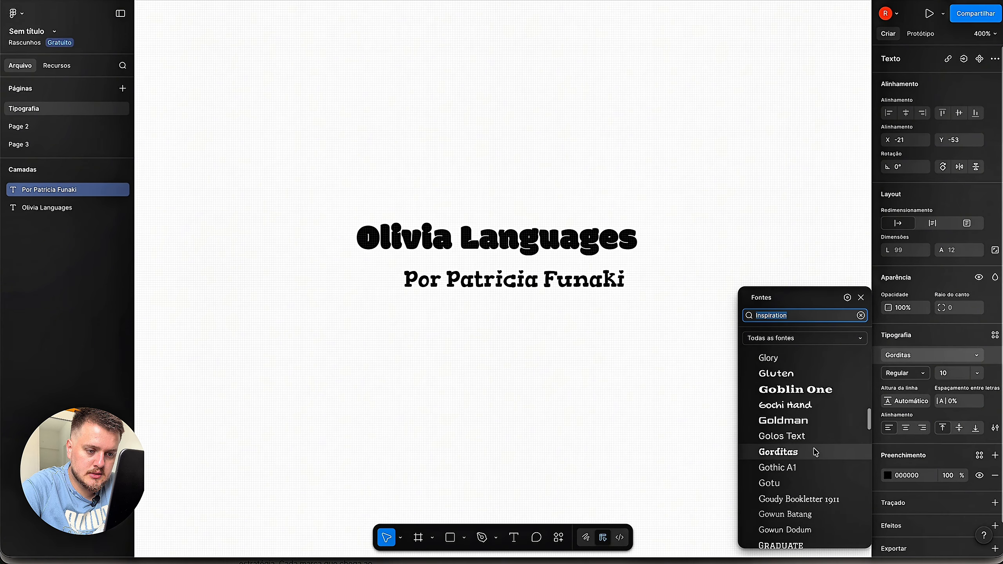
scroll(815, 449, up, 4)
scroll(812, 417, up, 2)
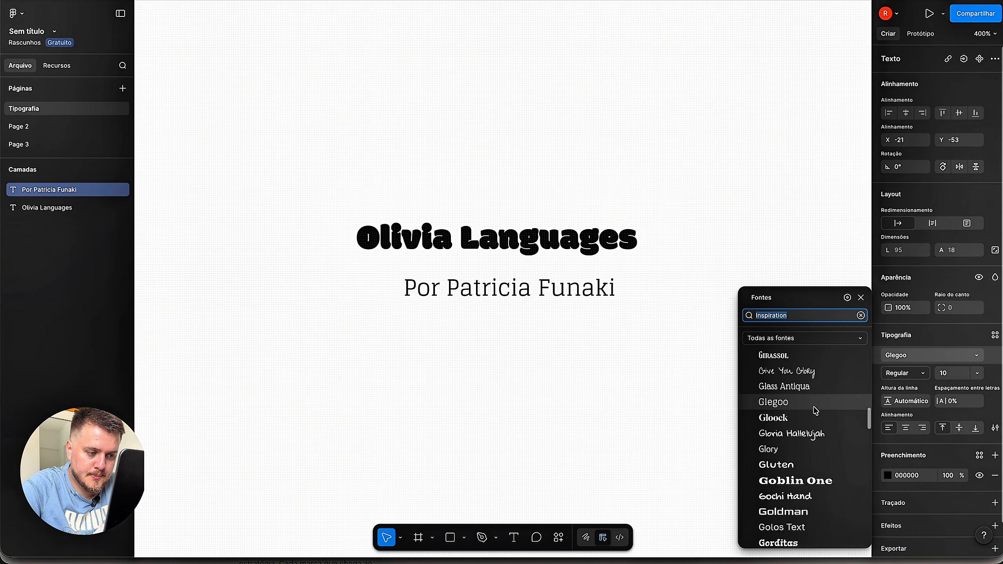
scroll(816, 412, up, 12)
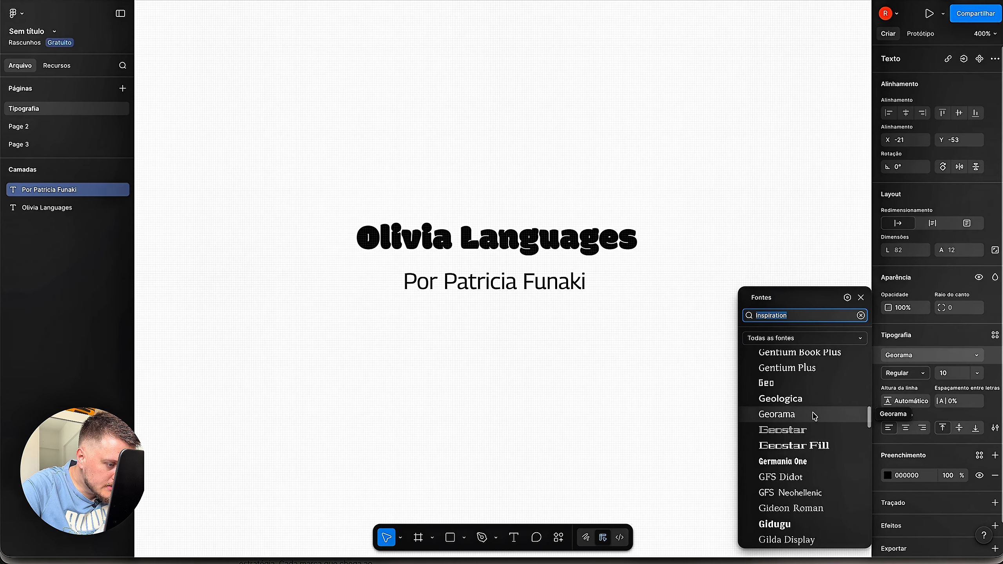
click(815, 404)
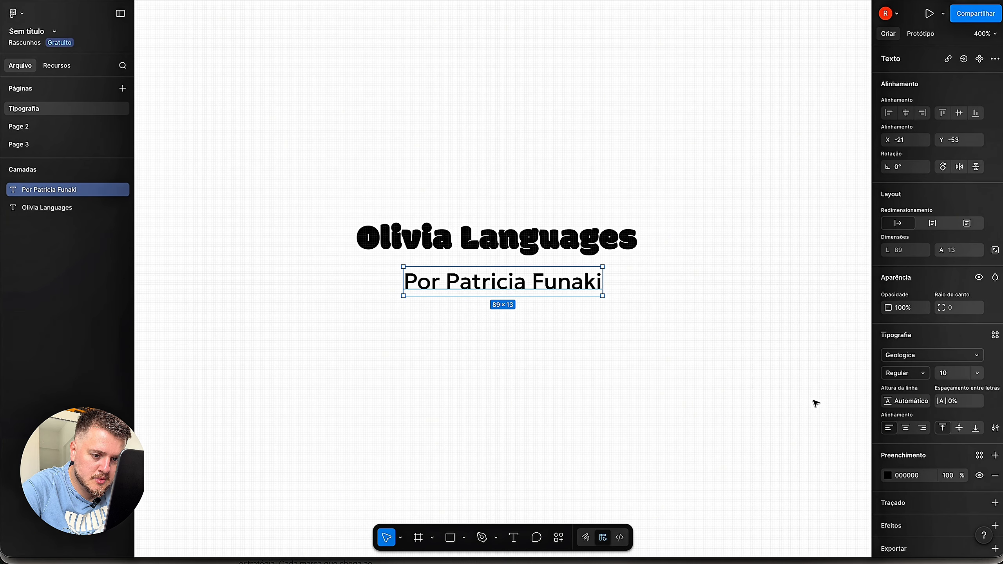
click(629, 344)
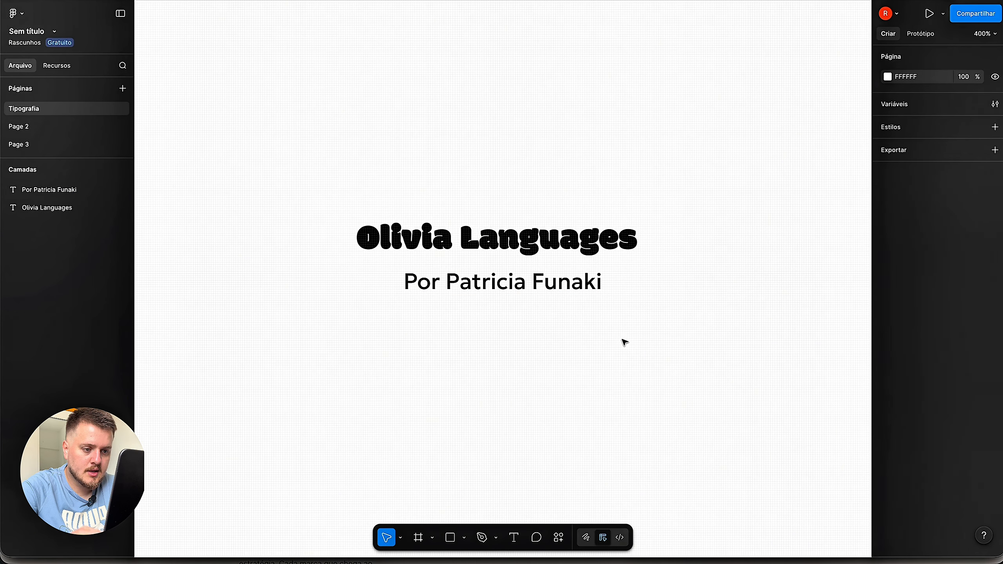
- Enlarge the 'Olivia Languages' title to size 18 and reposition it above the credit line
click(558, 293)
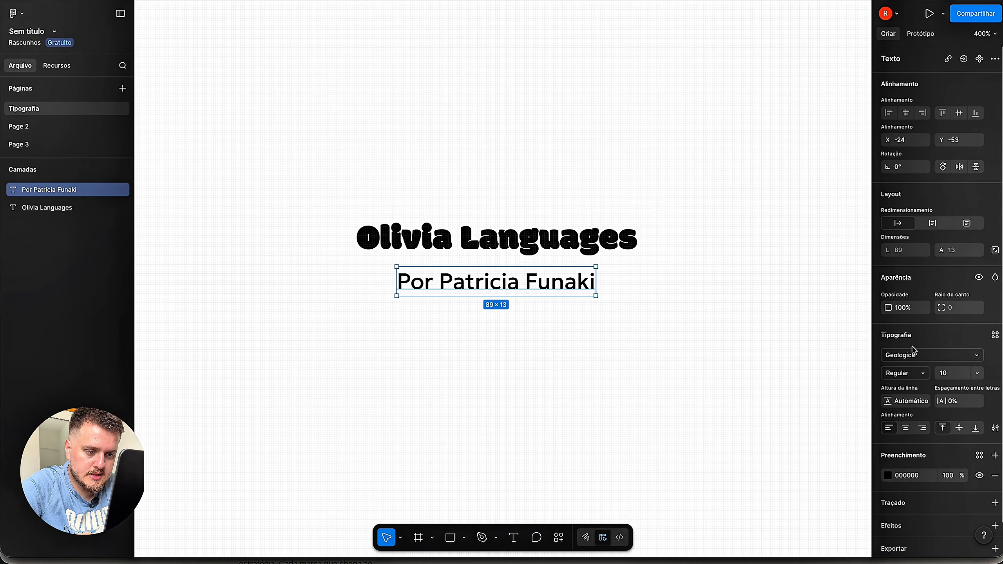
key(Tab)
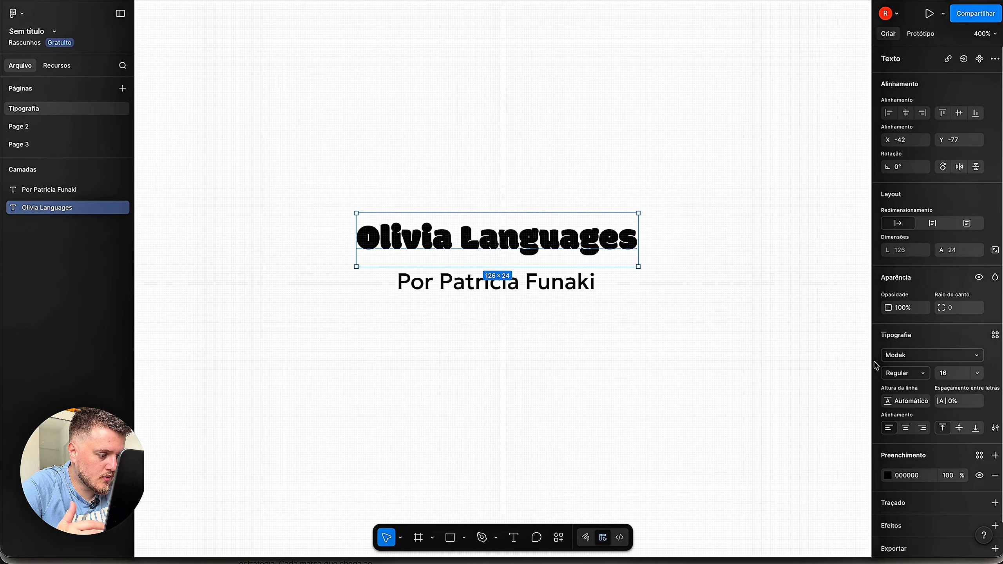
click(959, 375)
text(14)
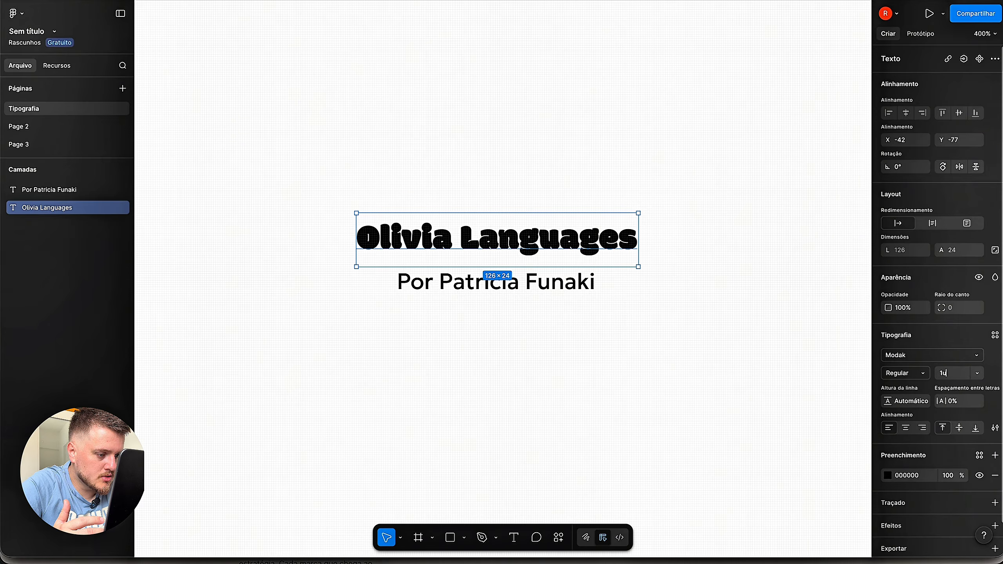
key(Return)
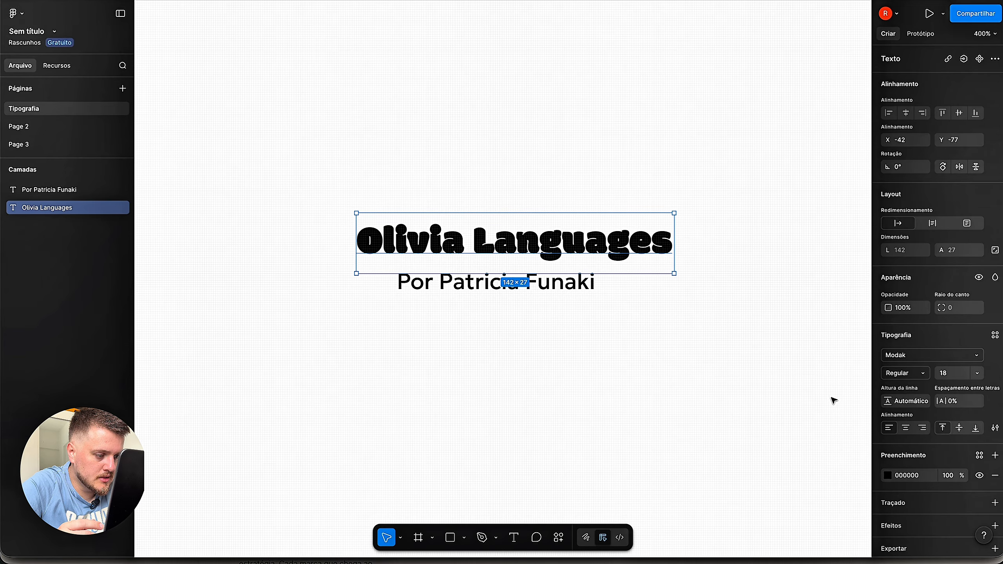
click(811, 399)
drag(631, 242, 612, 248)
click(612, 343)
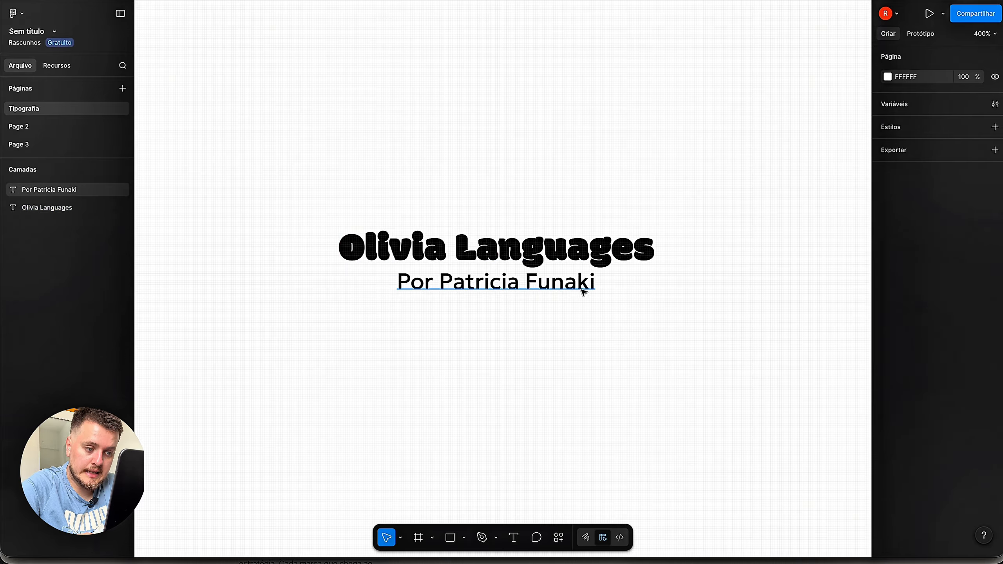
- Shrink the credit line to size 9 and centre it closely under the title
click(574, 285)
click(952, 375)
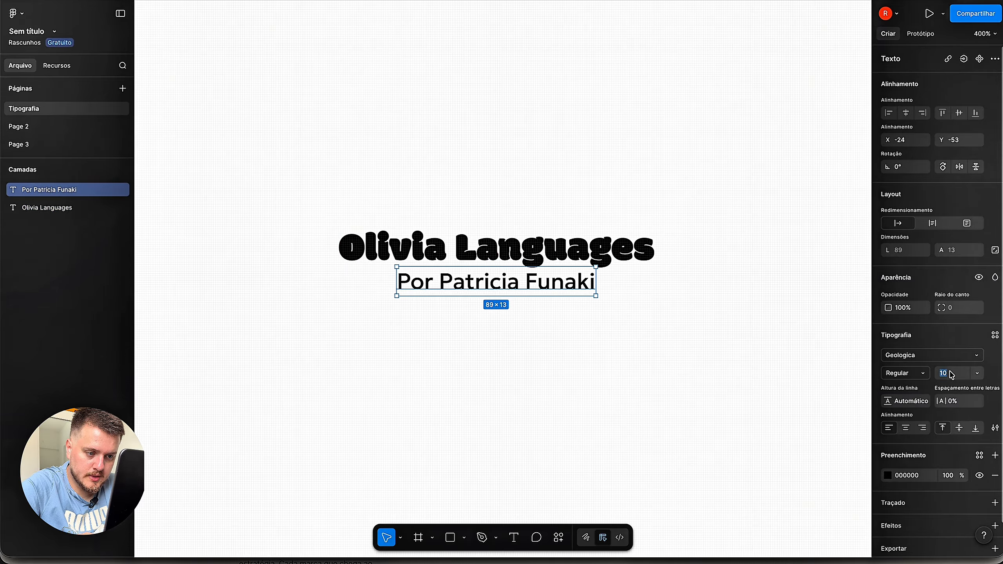
text(9)
key(Return)
click(607, 361)
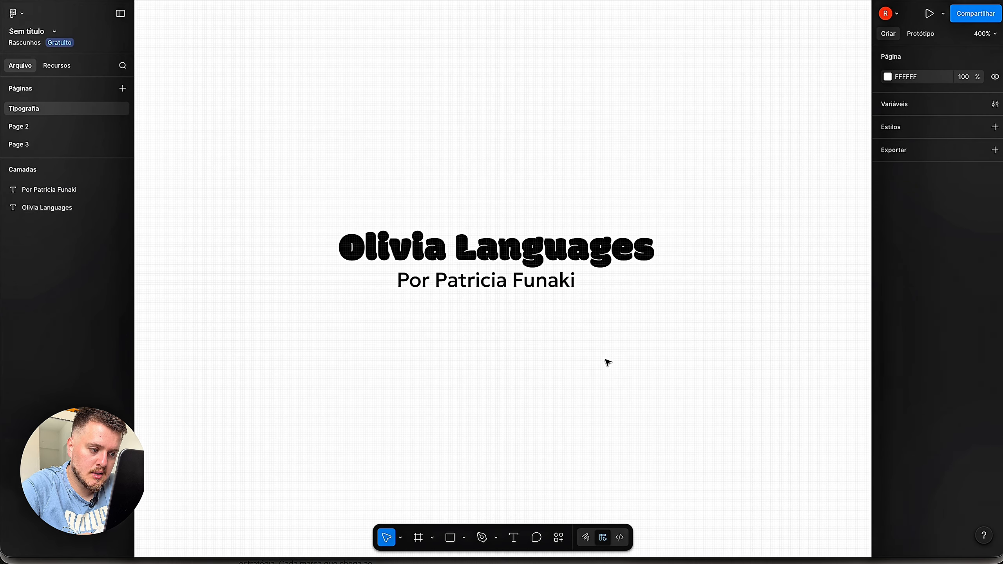
drag(512, 292, 519, 292)
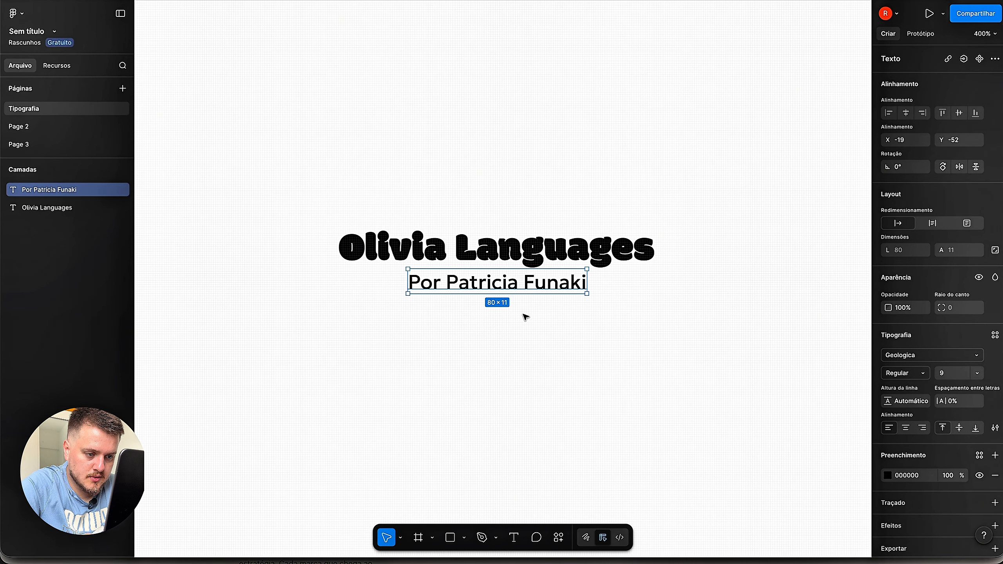
click(525, 317)
drag(519, 248, 519, 244)
click(551, 191)
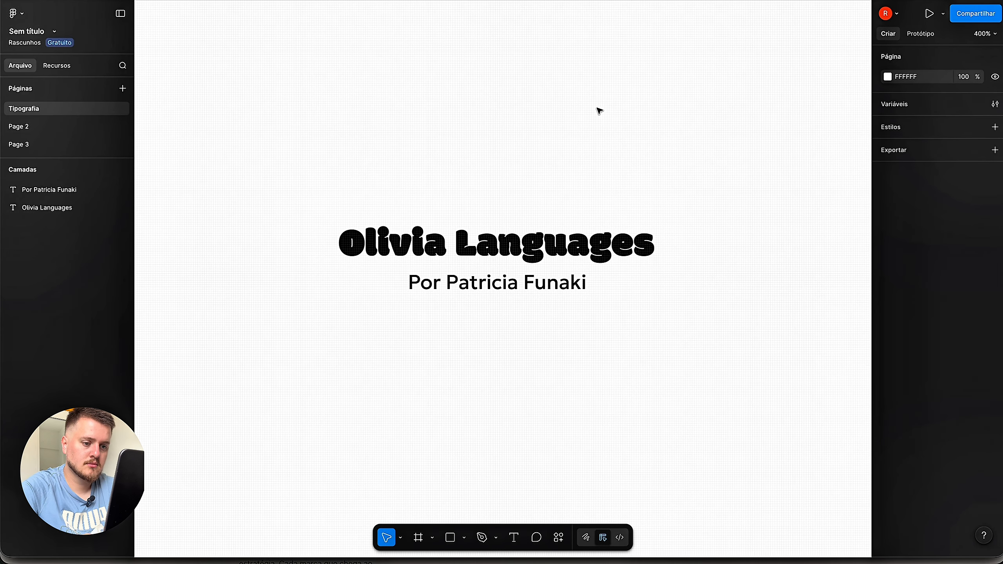
key(ctrl+minus)
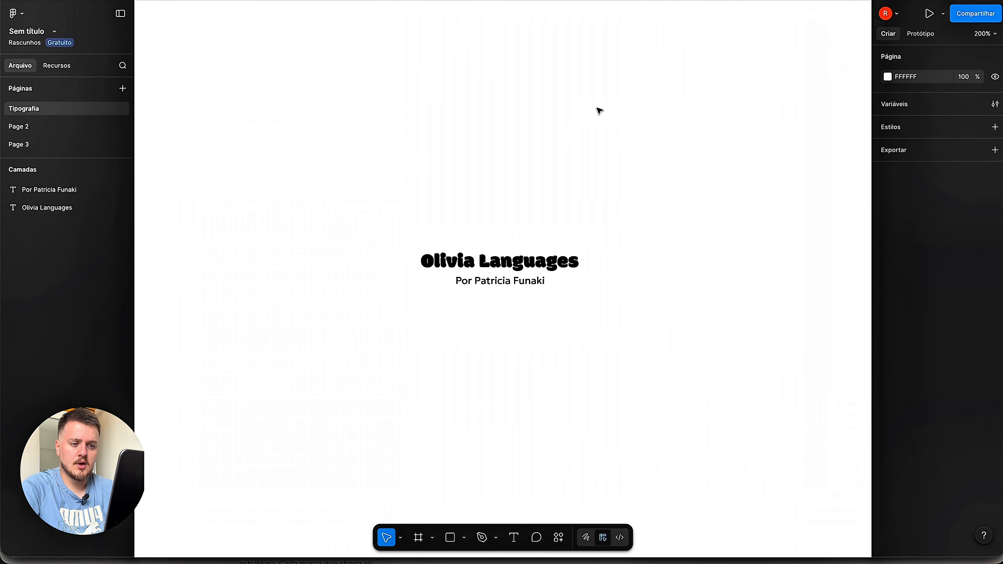
key(ctrl+plus)
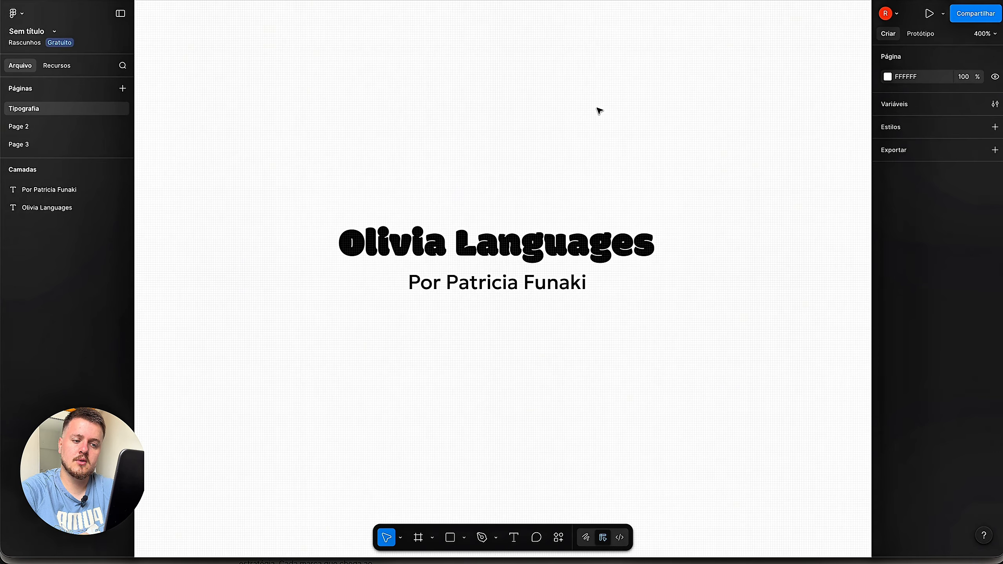
- Duplicate the Modak title and Geologica credit pair below the original lockup
scroll(577, 157, down, 3)
drag(316, 83, 671, 178)
alt+drag(487, 125, 487, 235)
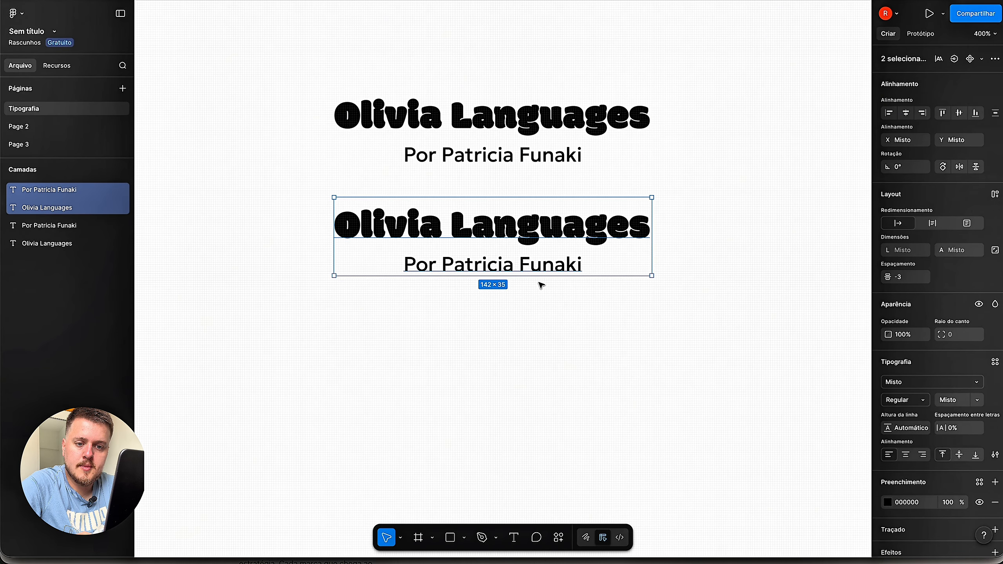
drag(527, 239, 529, 272)
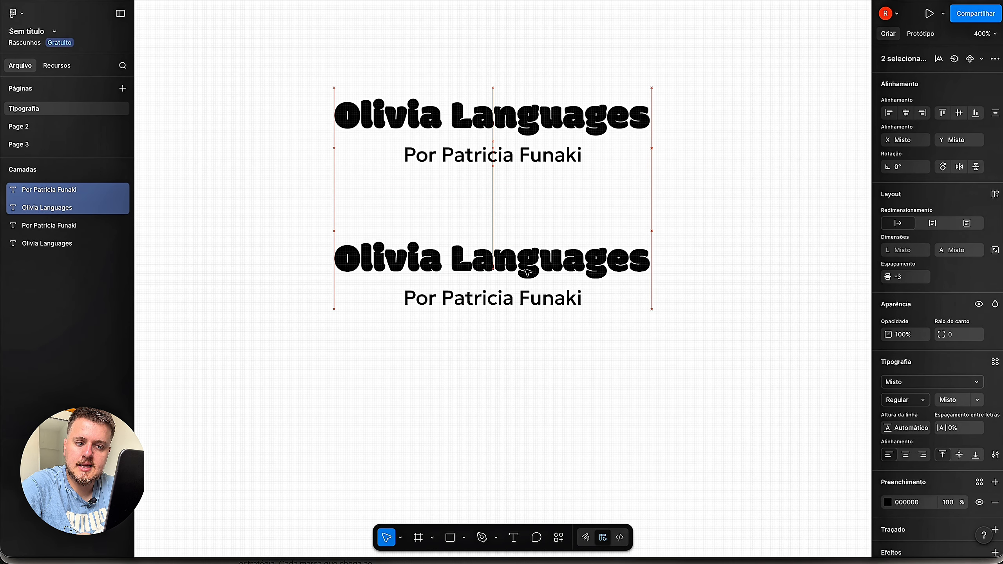
click(587, 365)
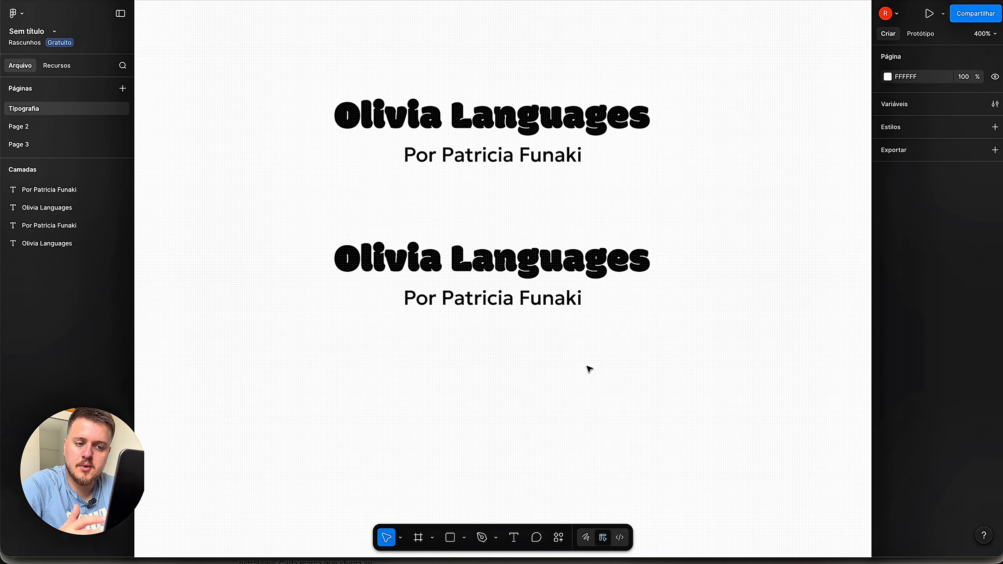
click(615, 273)
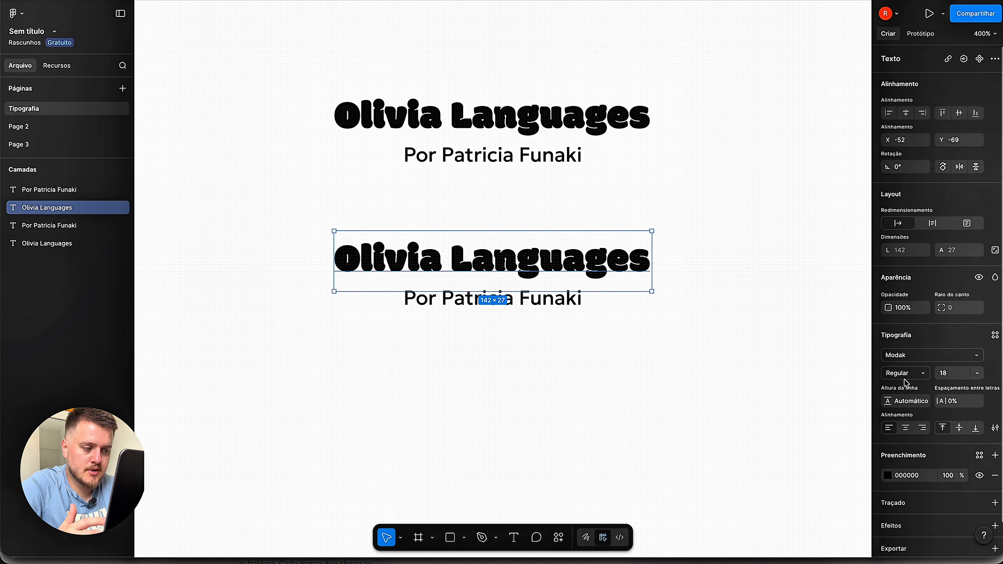
- Try Namdhinggo on the lower title and deselect it to judge the look
click(972, 356)
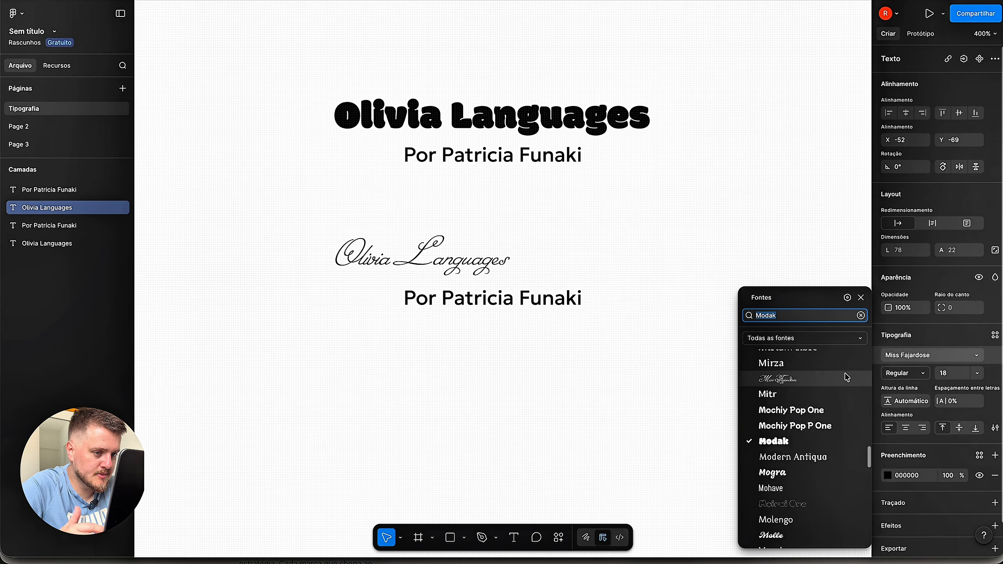
scroll(836, 431, down, 10)
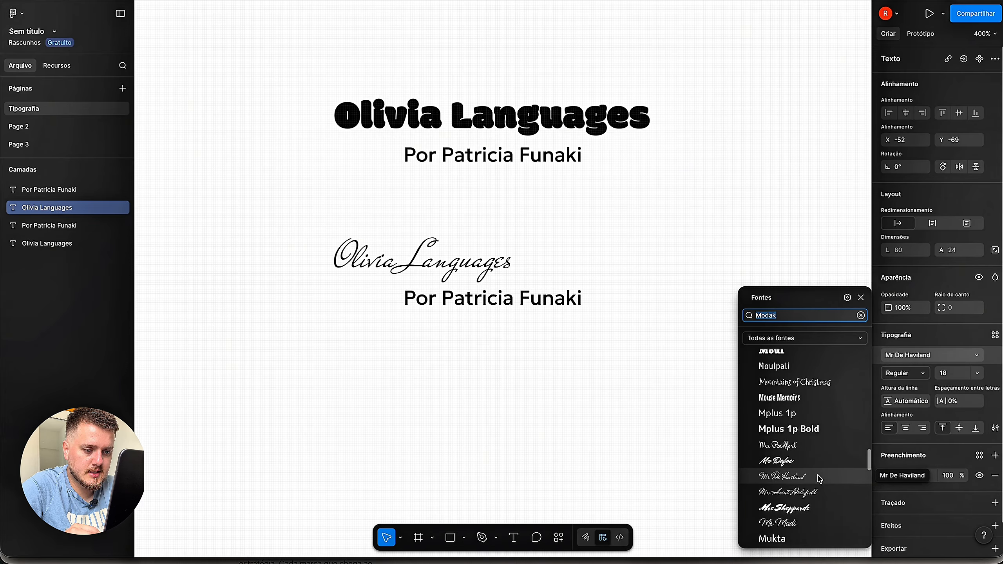
scroll(820, 486, down, 5)
scroll(820, 490, down, 3)
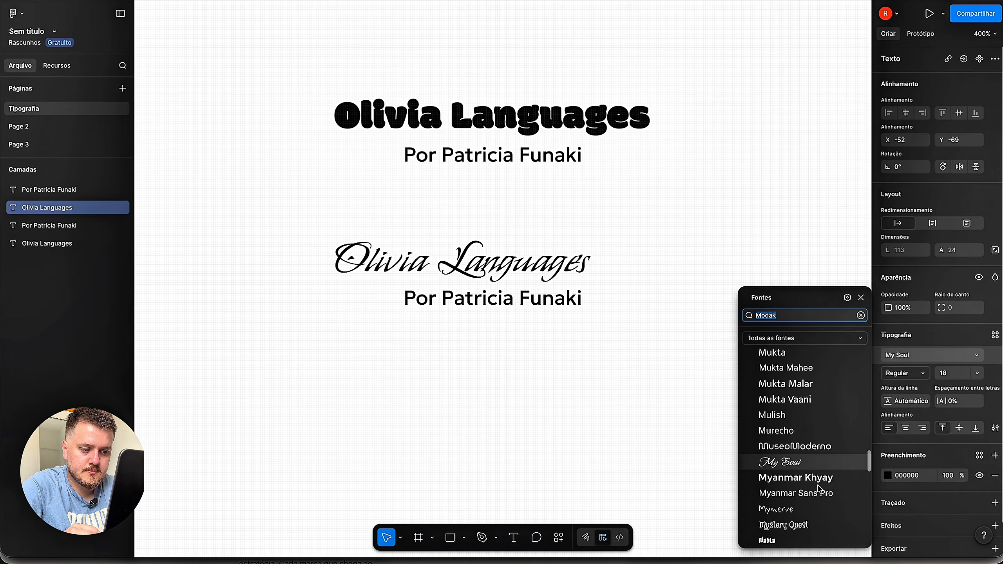
click(819, 489)
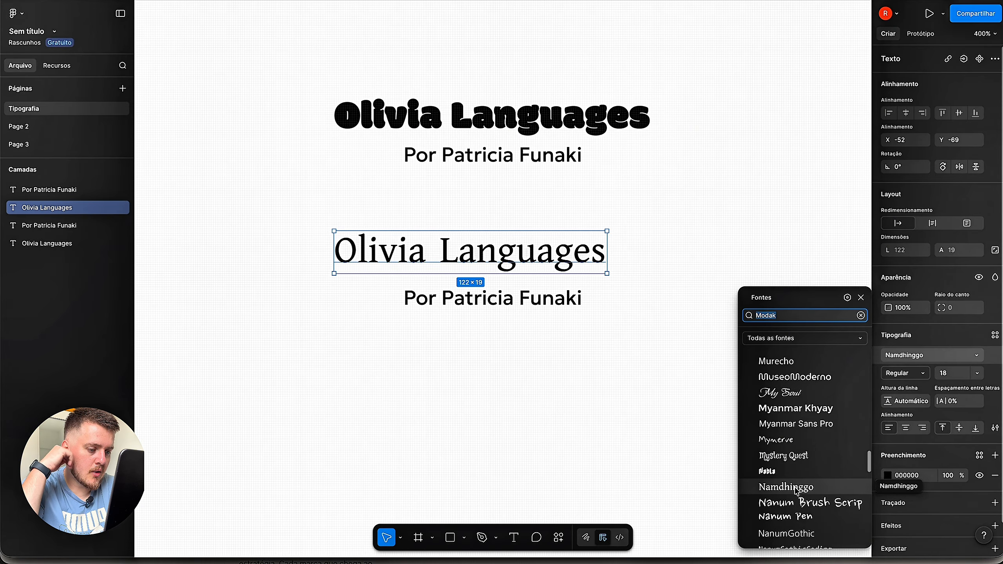
key(Escape)
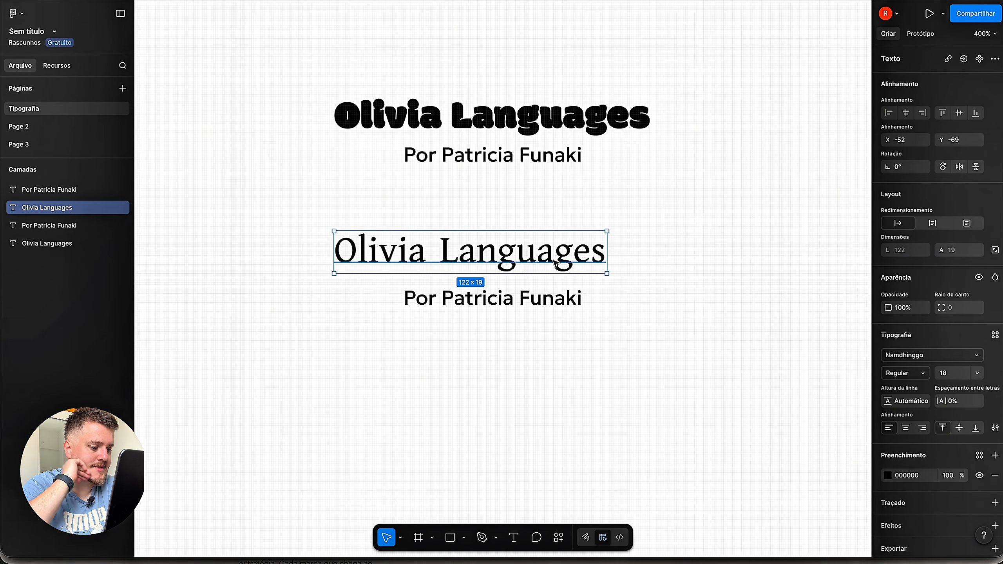
click(648, 263)
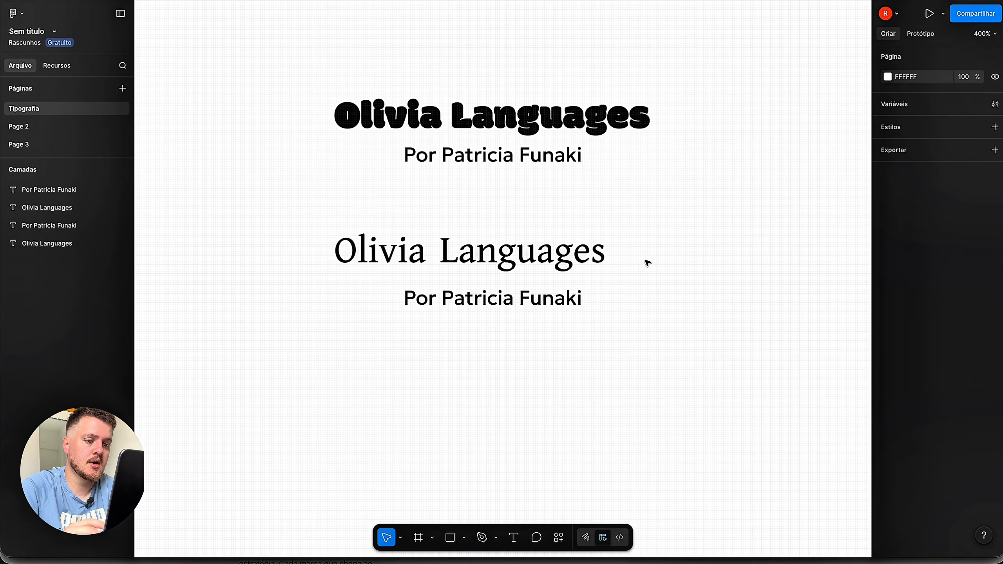
click(561, 261)
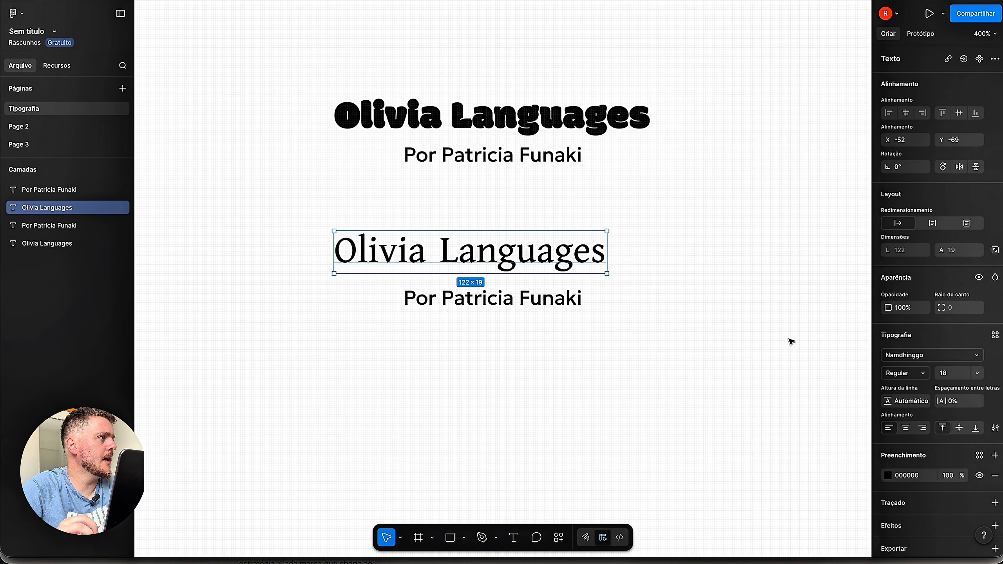
- Try Niconne and then Hepta Slab on the lower title
click(977, 355)
scroll(798, 418, down, 1)
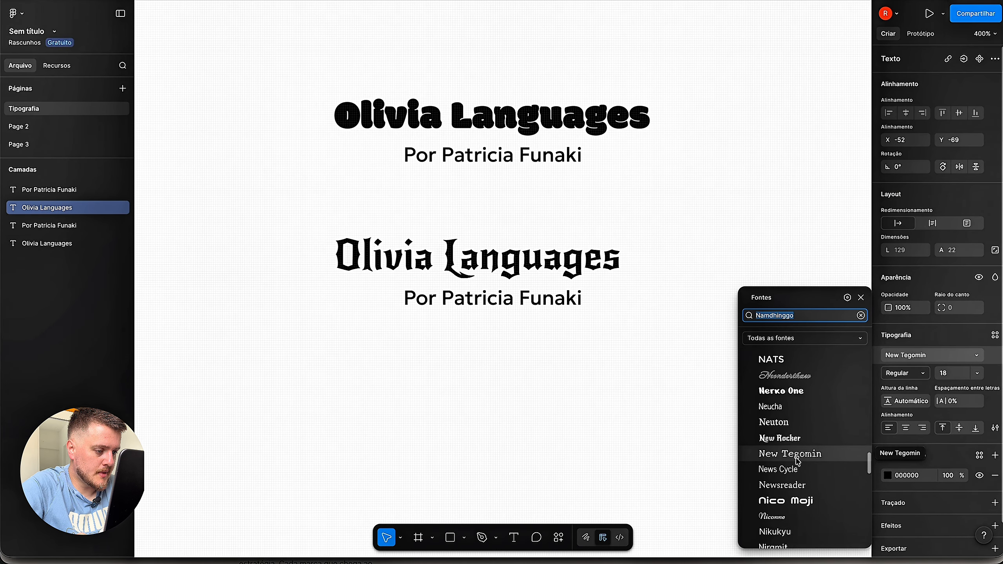
scroll(798, 467, down, 3)
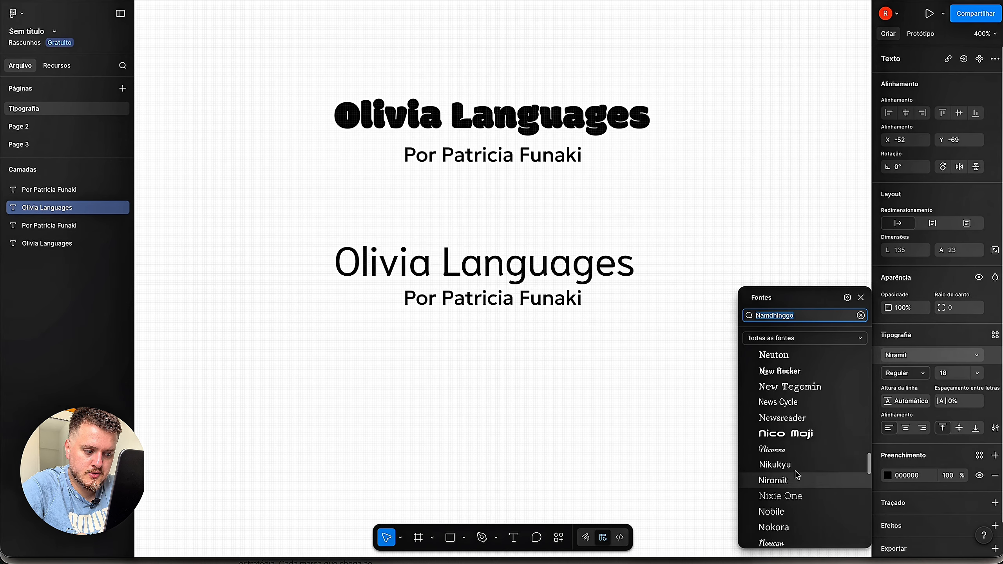
click(803, 450)
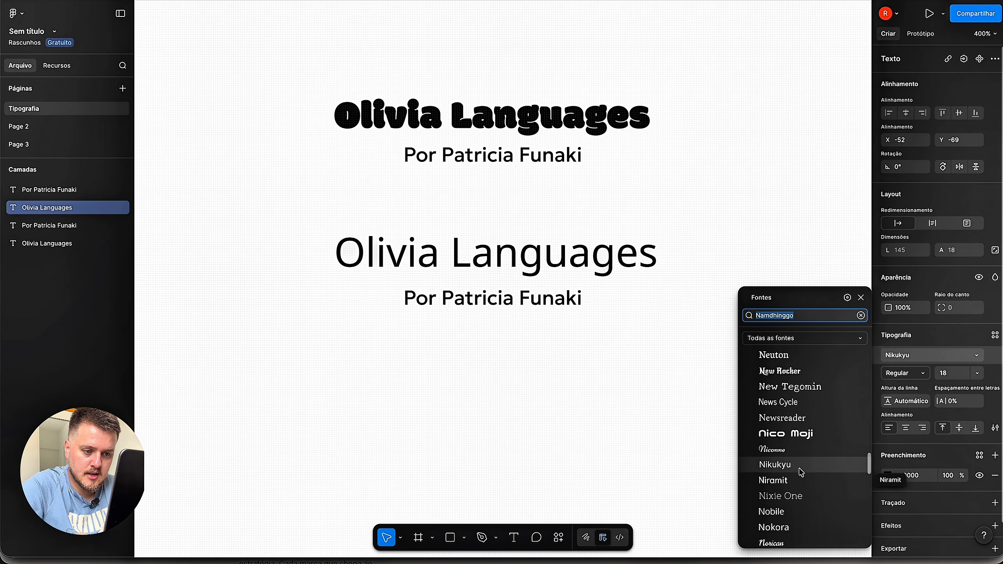
scroll(804, 511, down, 3)
scroll(804, 510, down, 2)
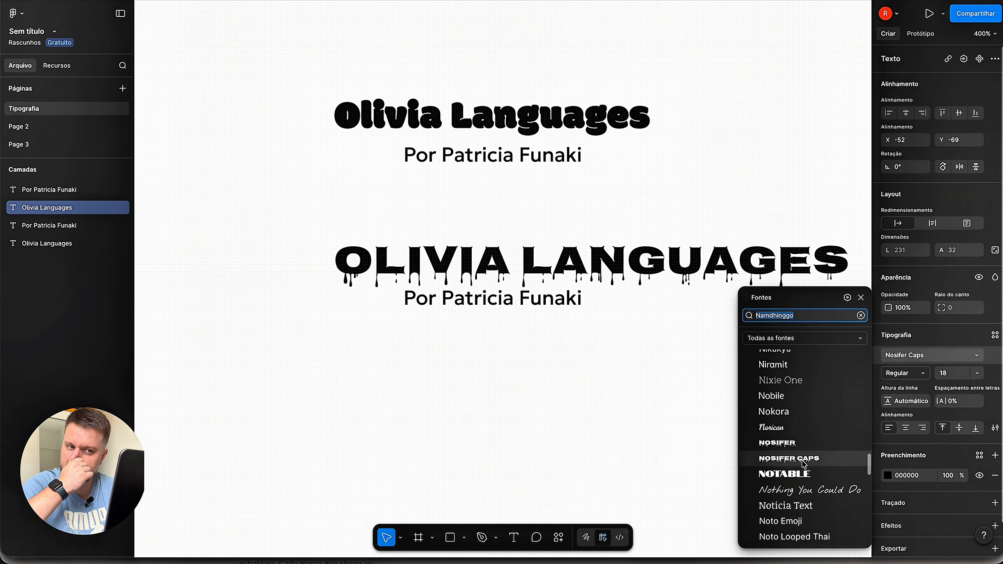
scroll(807, 493, down, 2)
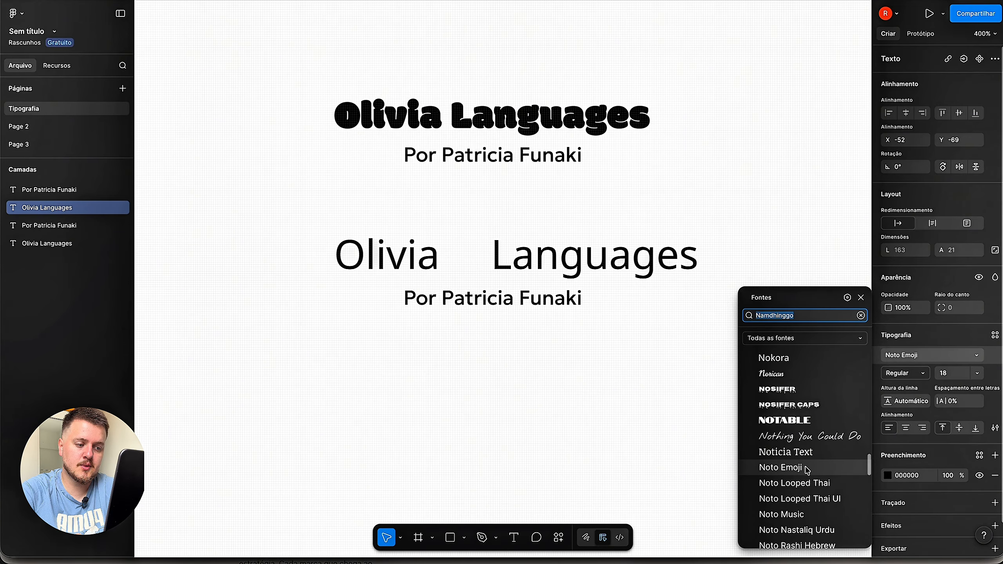
scroll(808, 471, down, 10)
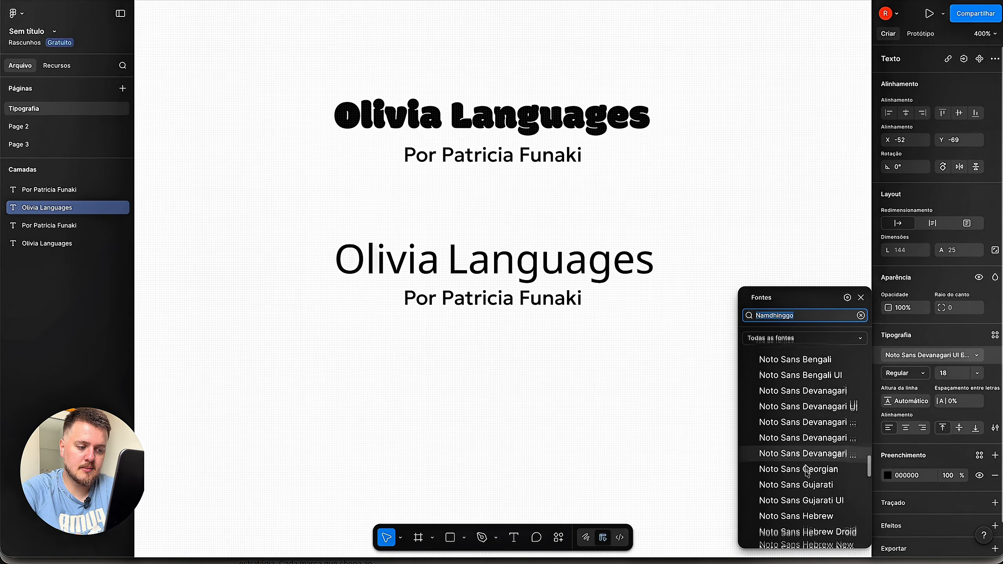
scroll(808, 470, down, 3)
scroll(808, 470, up, 15)
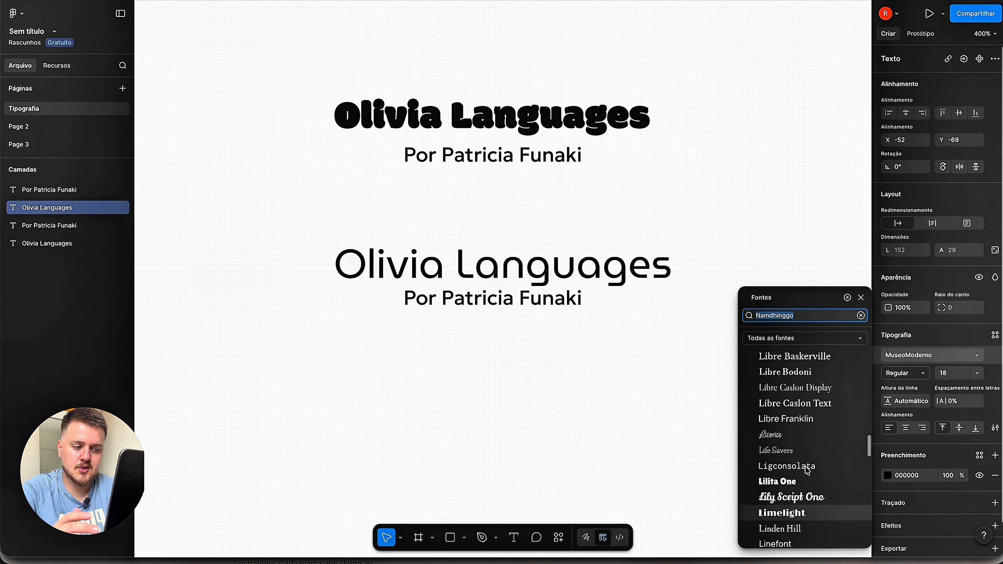
scroll(808, 470, up, 15)
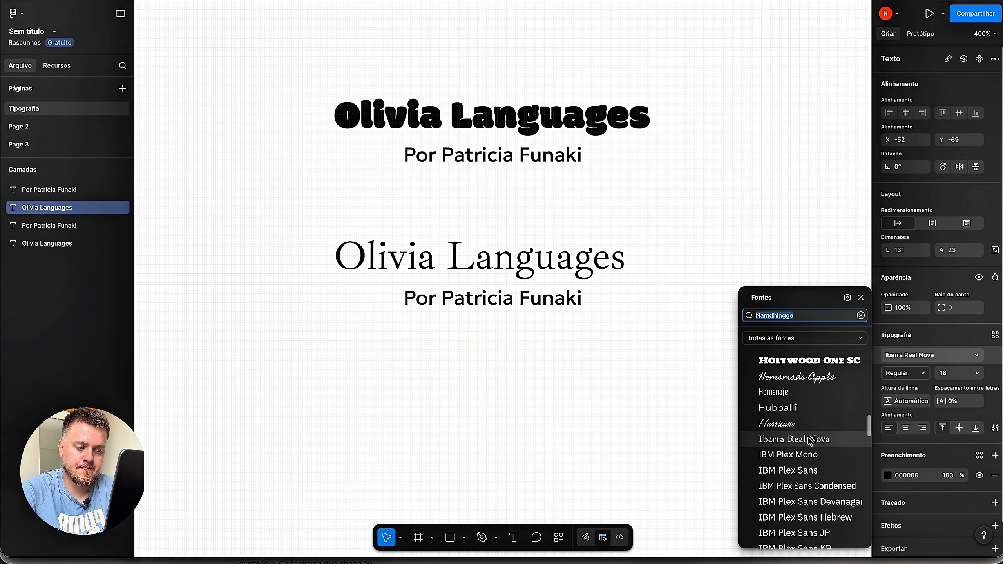
scroll(811, 441, up, 5)
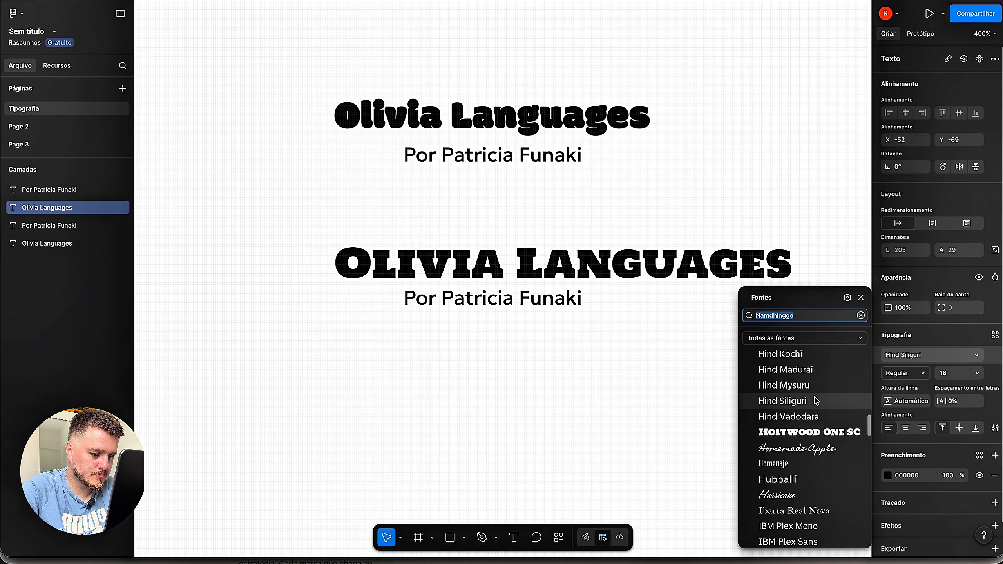
scroll(817, 399, up, 5)
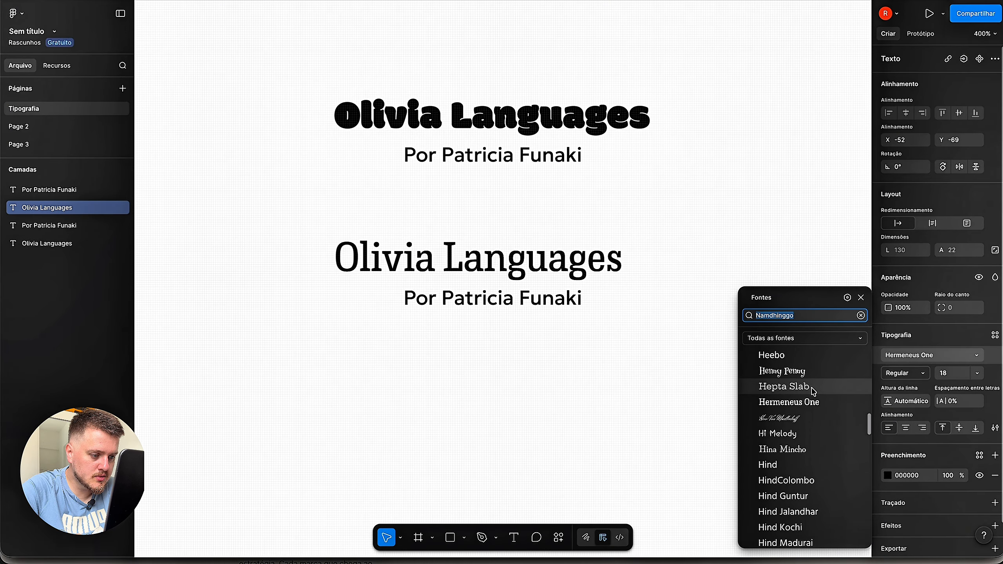
click(813, 391)
- After trying HeadlandOne, set the lower title to Hahmlet and shift it slightly up-left
scroll(814, 392, up, 3)
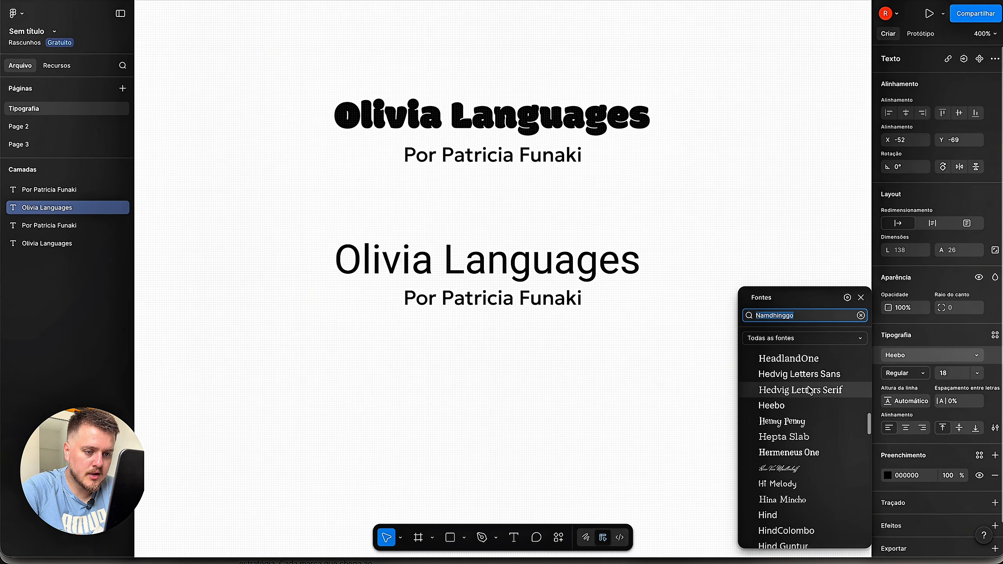
scroll(812, 389, up, 2)
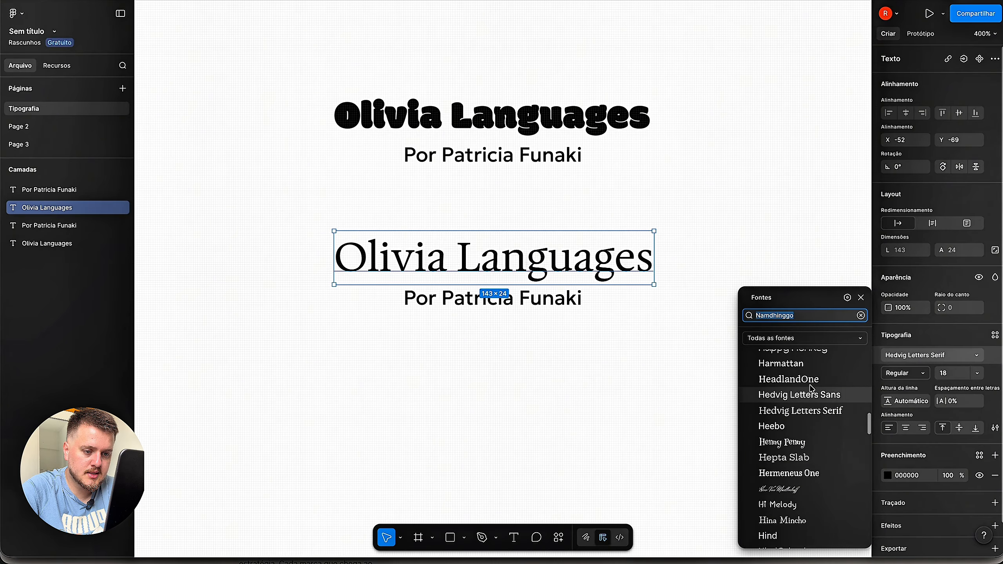
click(811, 392)
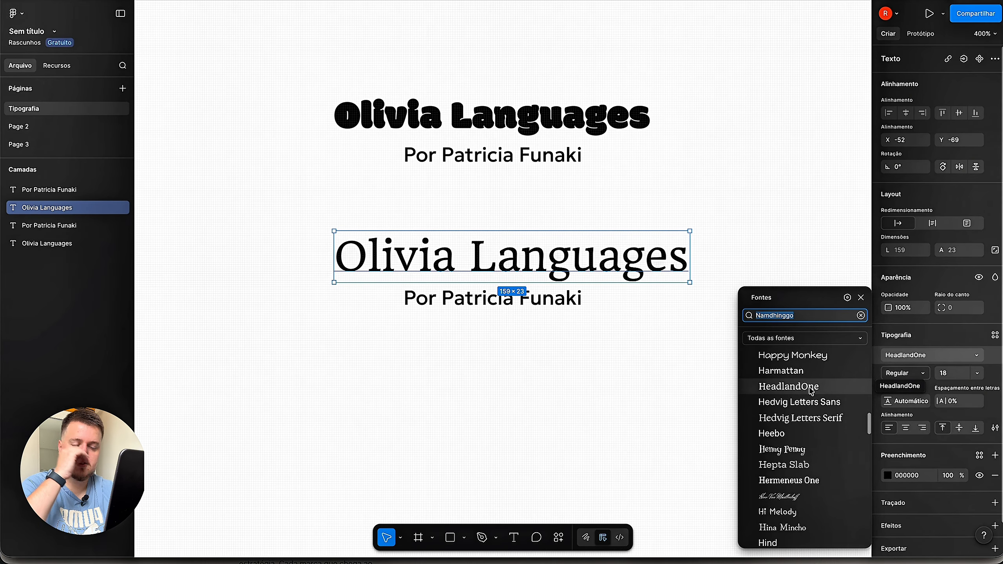
scroll(810, 395, up, 7)
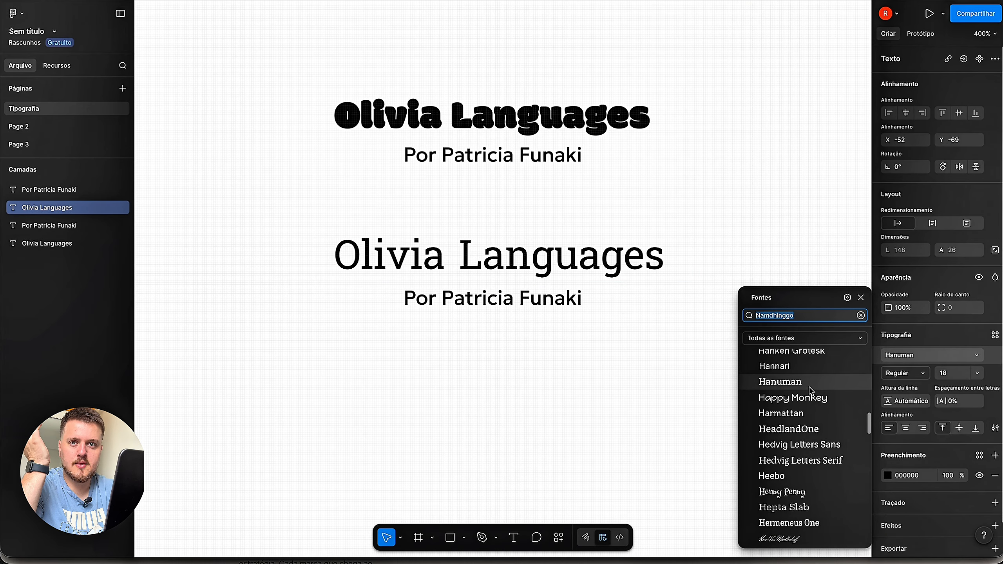
scroll(806, 403, up, 5)
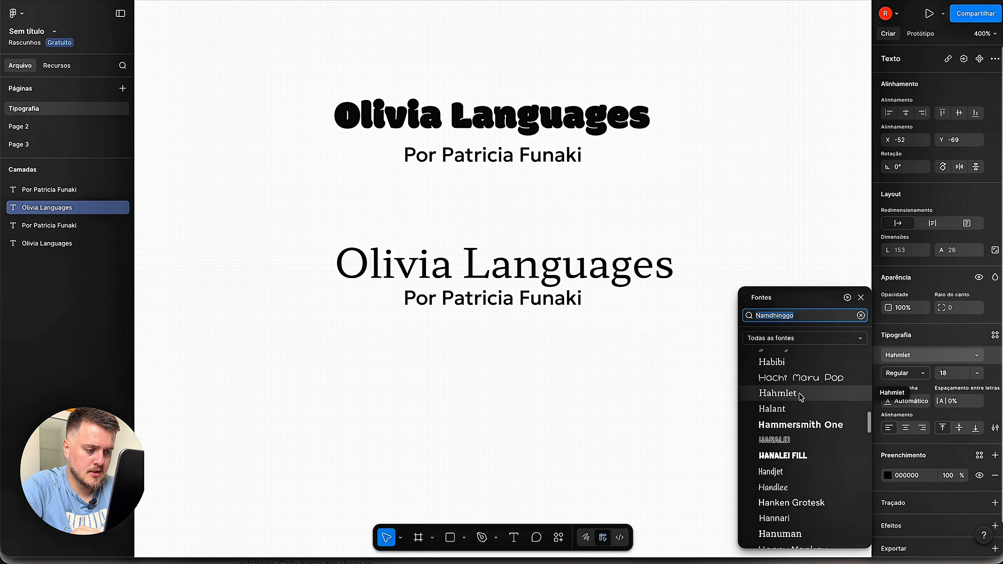
scroll(797, 415, up, 5)
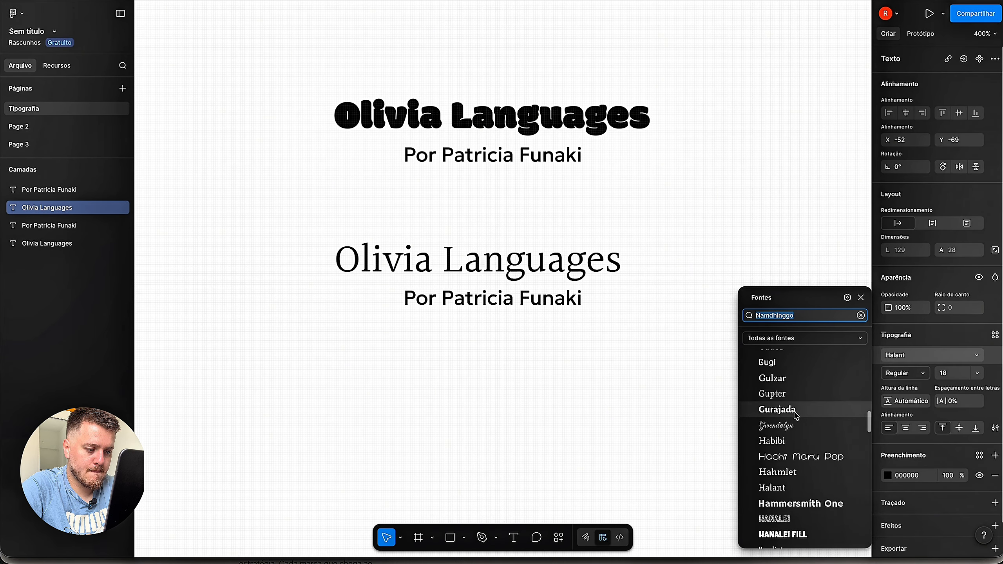
click(794, 475)
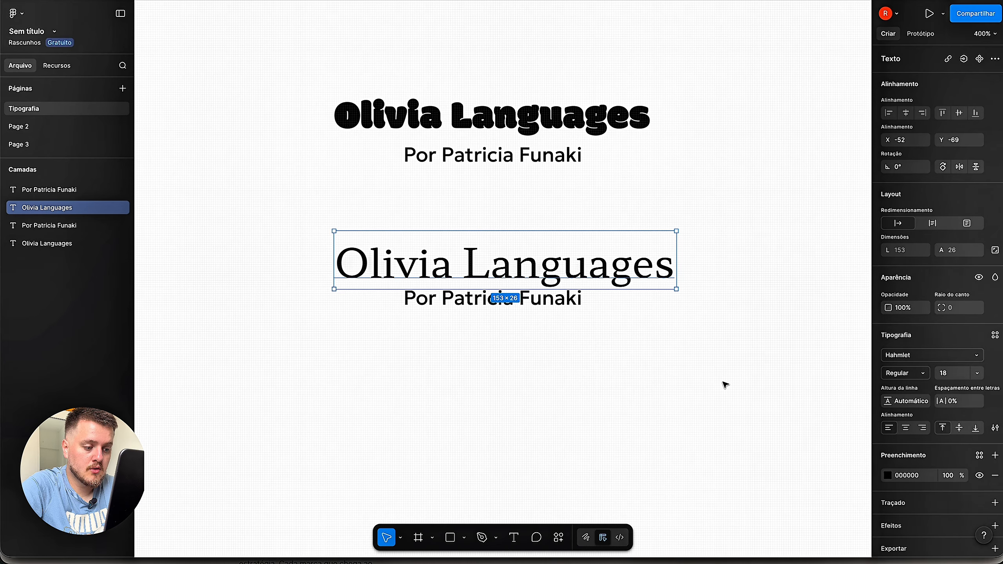
mouse_move(621, 280)
mouse_down()
mouse_move(615, 264)
mouse_move(612, 276)
mouse_up()
- Nudge the Hahmlet title left to centre it over the lower credit line, at X -58
click(618, 323)
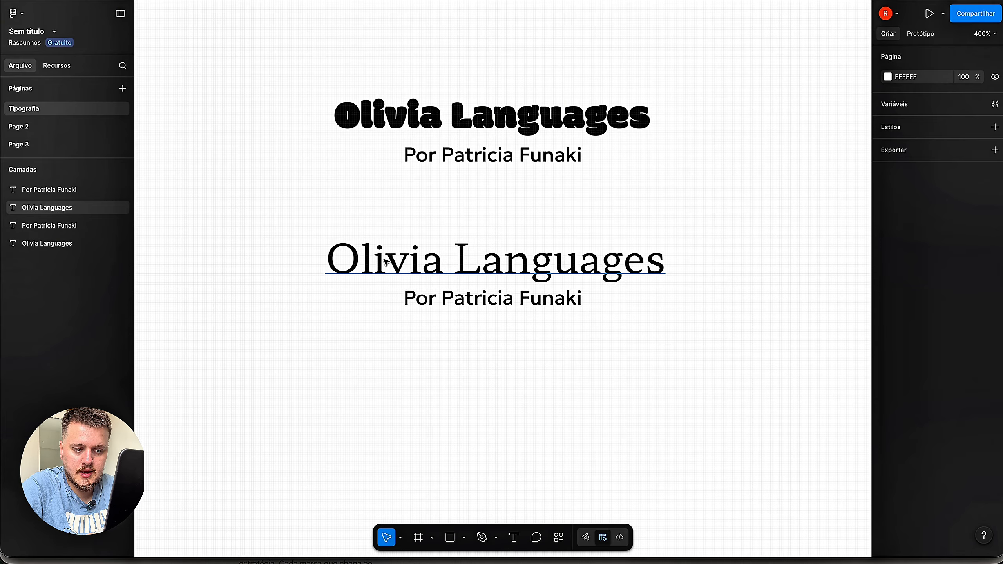
click(545, 273)
click(558, 365)
mouse_move(568, 277)
mouse_down()
mouse_move(578, 275)
mouse_move(564, 276)
mouse_up()
click(536, 297)
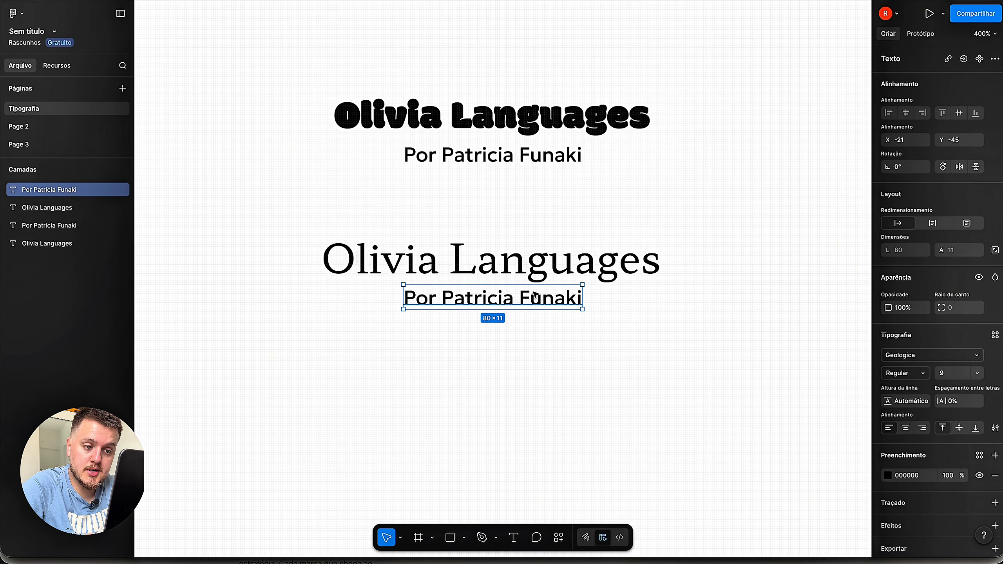
click(508, 354)
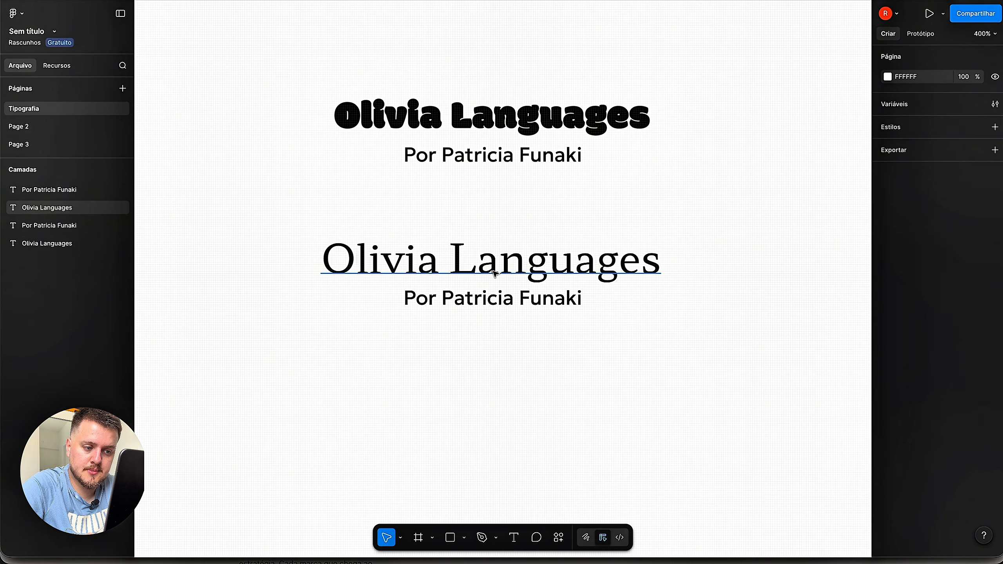
click(516, 279)
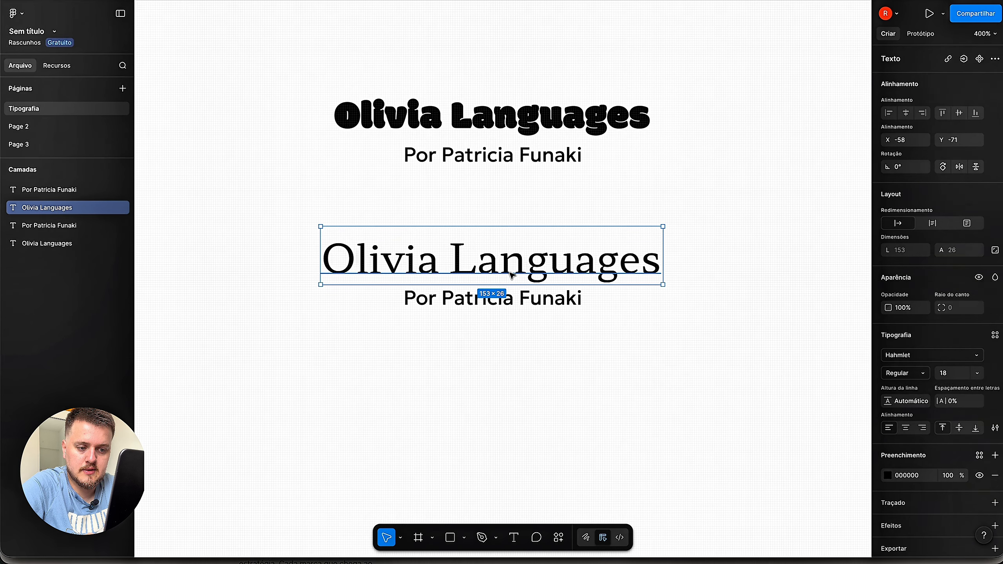
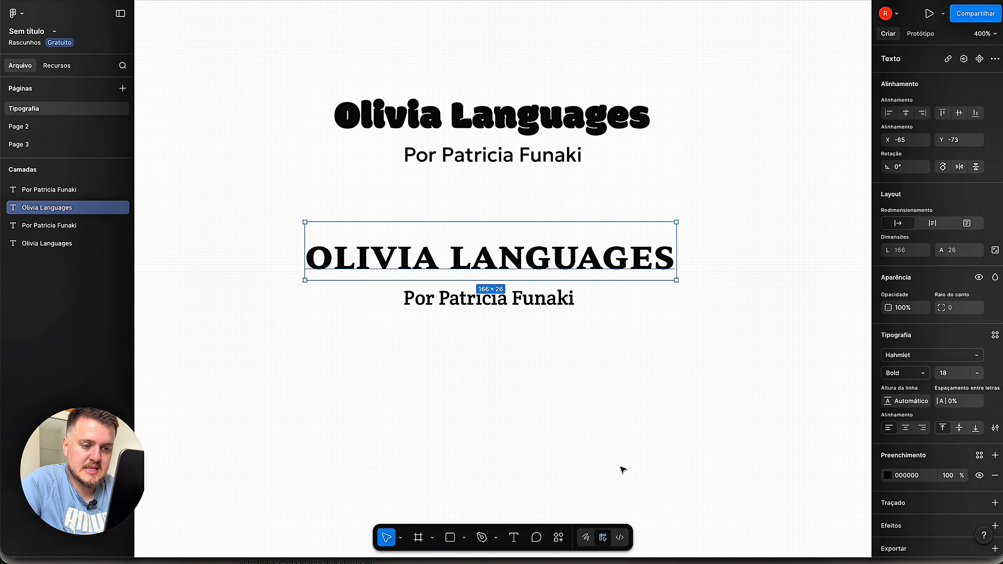
click(623, 470)
click(535, 306)
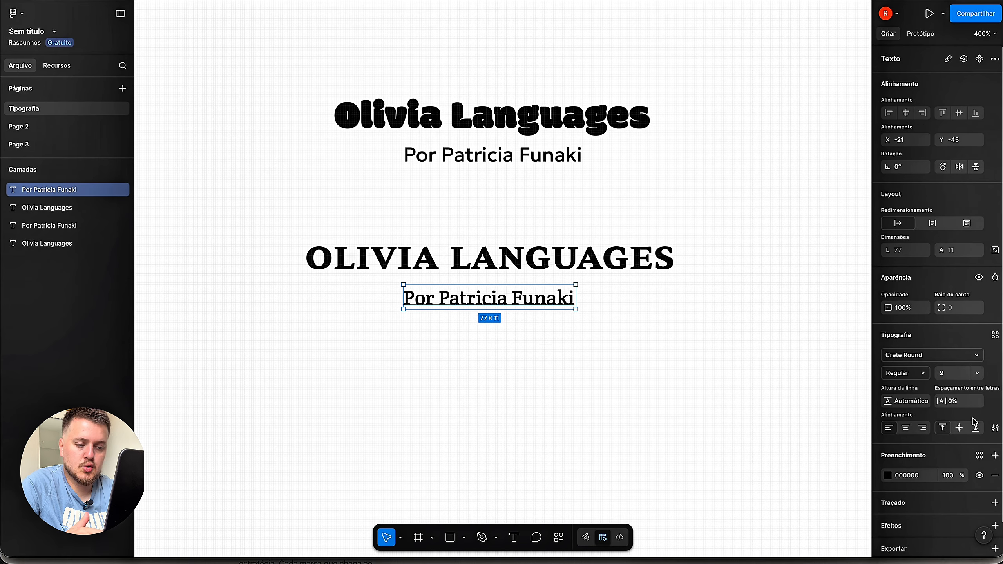
- Make the subtitle all caps and shift it left to centre it under the title
click(995, 428)
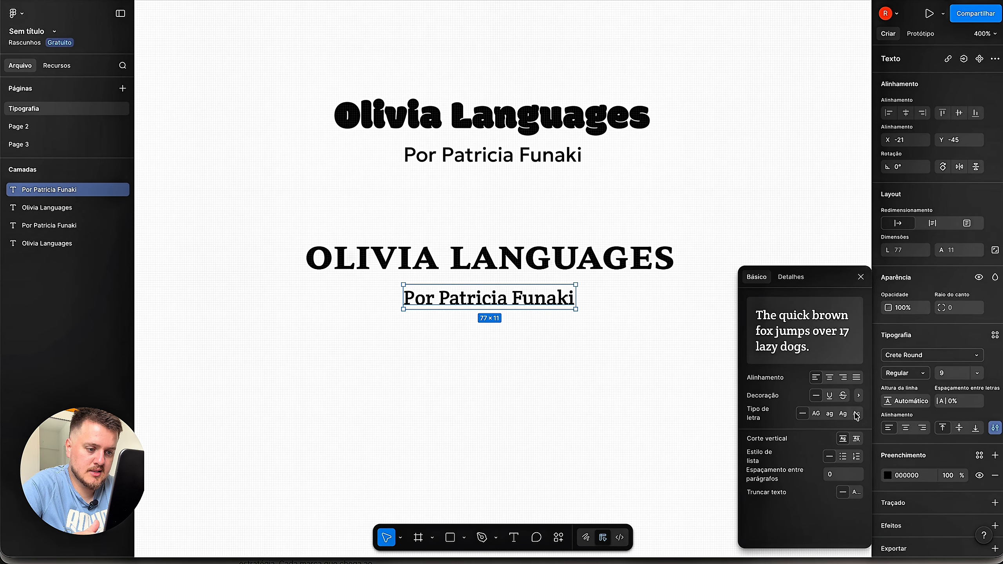
click(816, 414)
click(671, 376)
click(580, 312)
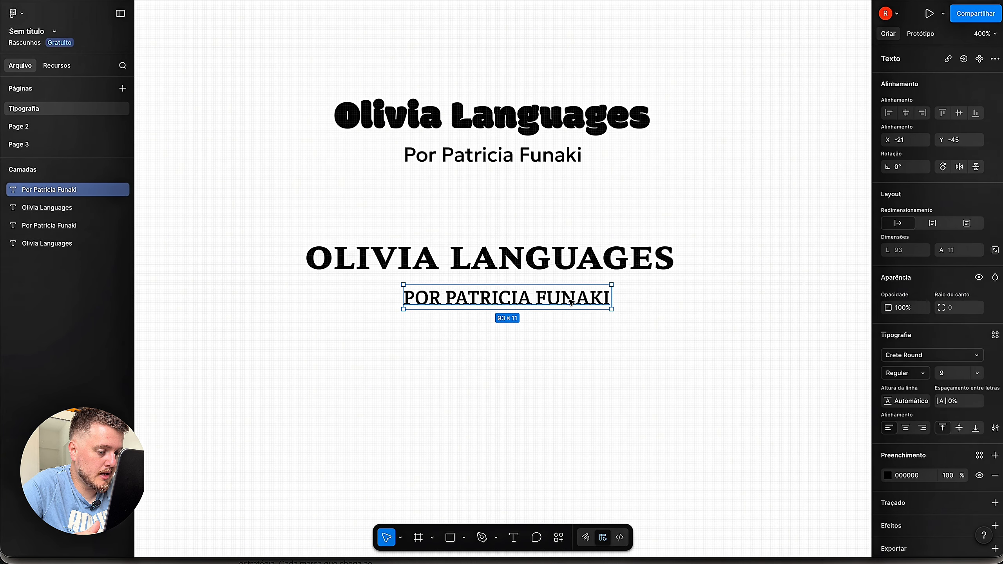
mouse_move(549, 303)
mouse_down()
mouse_move(515, 299)
mouse_move(529, 301)
mouse_up()
- Change the subtitle's font style to Italic
click(924, 376)
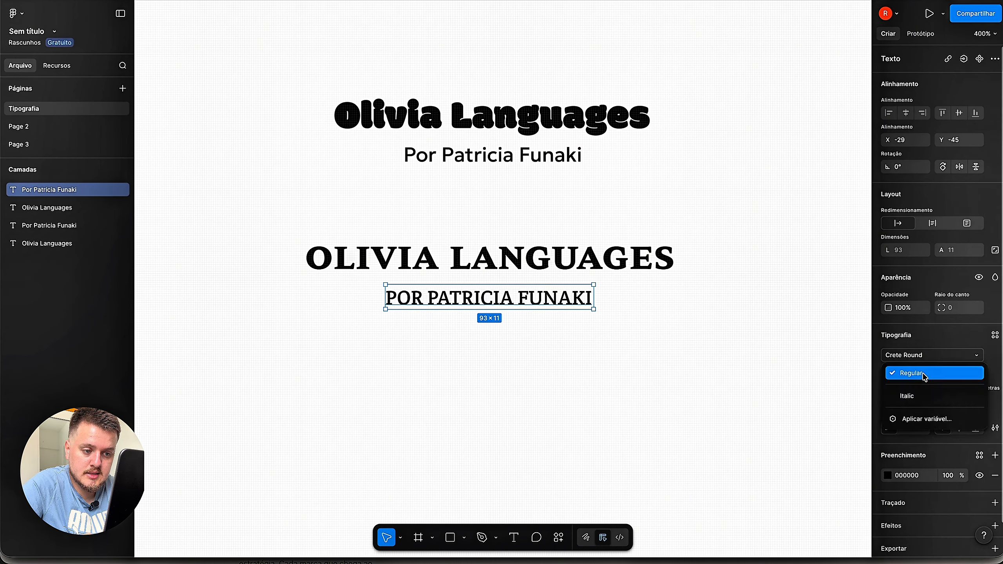
click(925, 397)
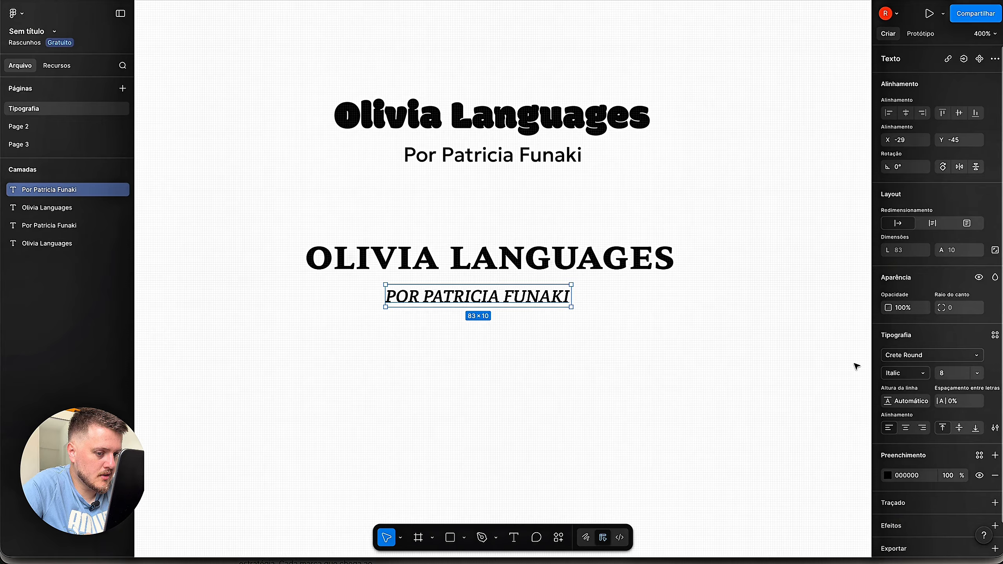
click(686, 390)
click(604, 274)
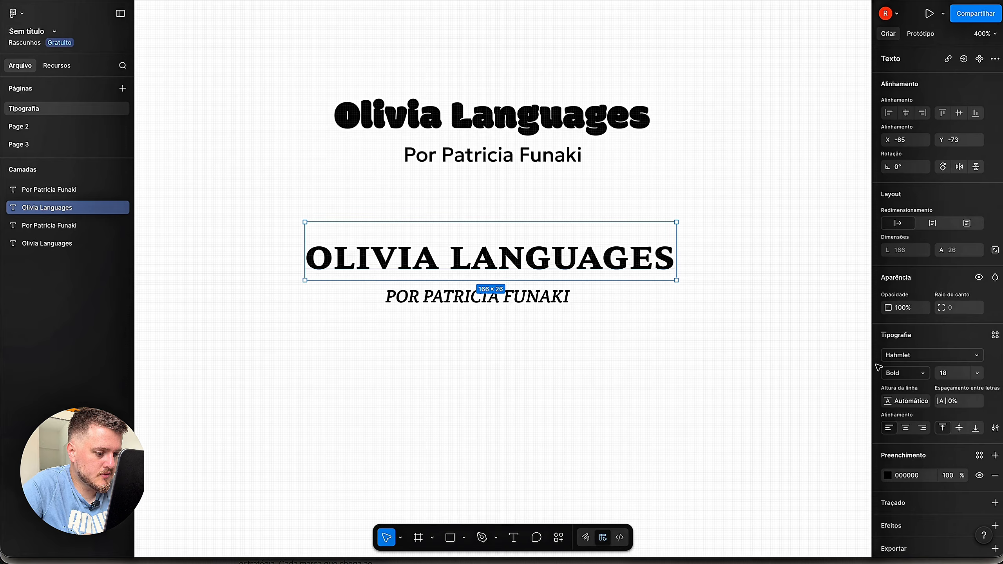
- Set the OLIVIA LANGUAGES title to size 19 and nudge the subtitle right to recentre it
click(952, 373)
text(19)
click(608, 403)
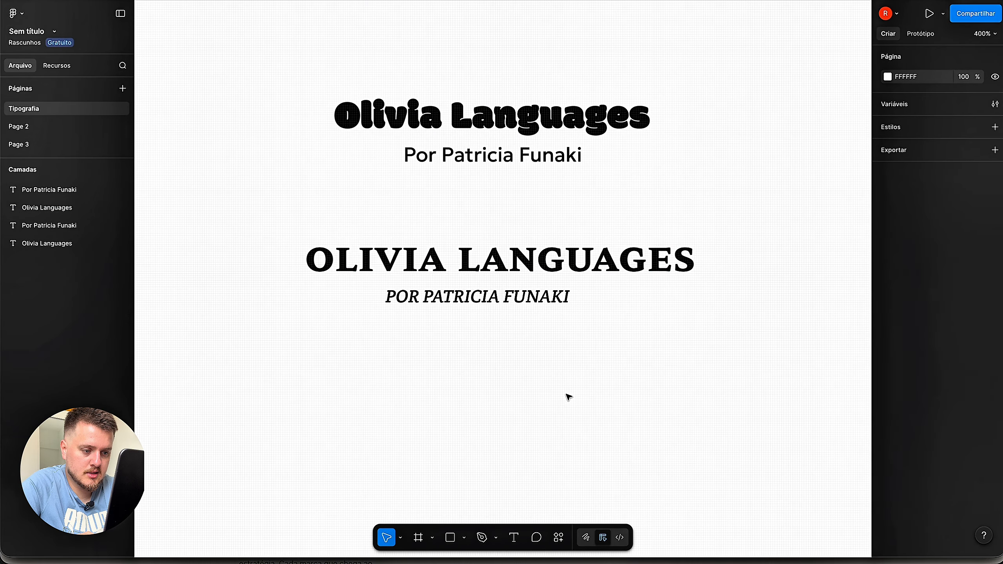
click(530, 306)
drag(530, 305, 532, 308)
click(553, 353)
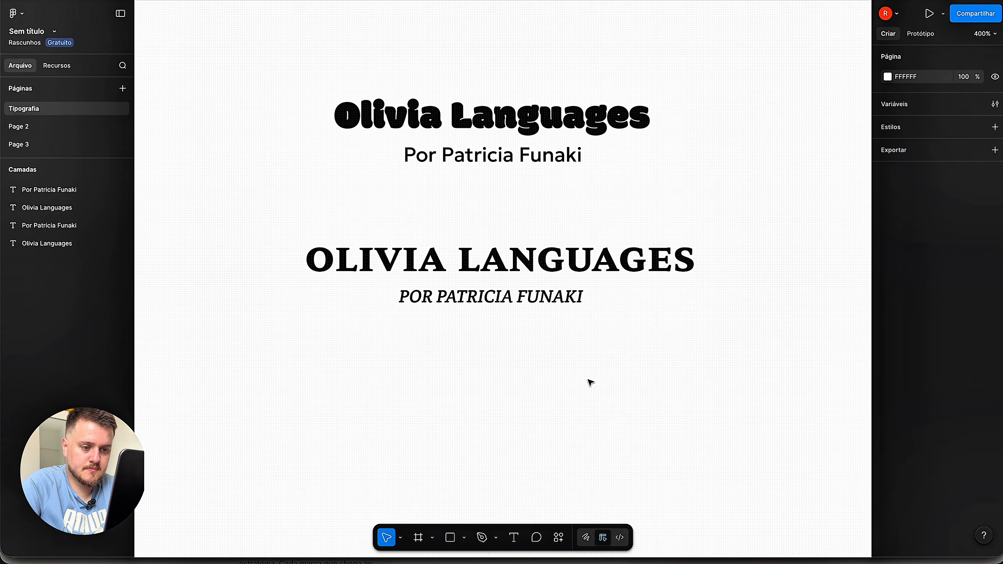
scroll(636, 376, down, 3)
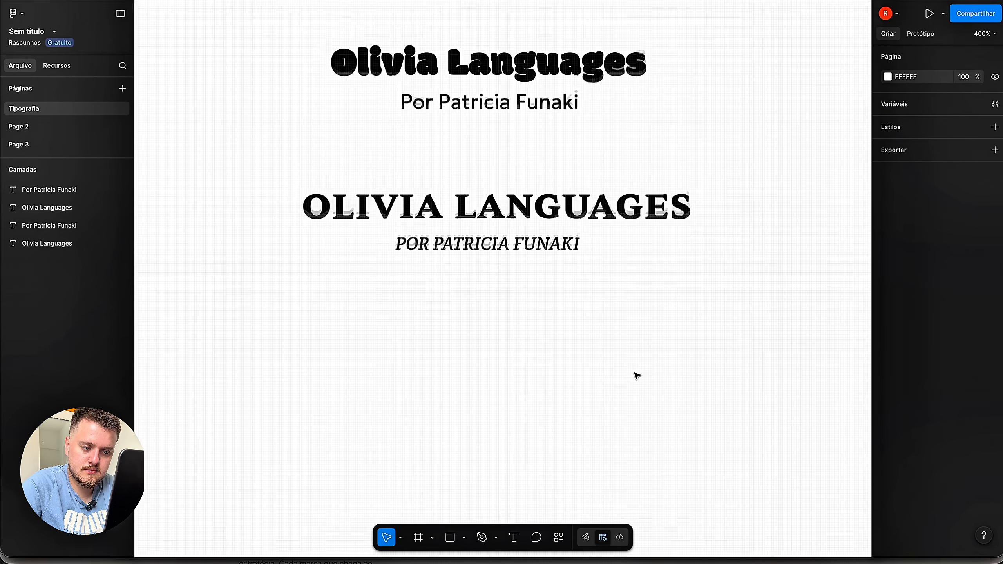
scroll(636, 376, up, 5)
scroll(636, 376, right, 2)
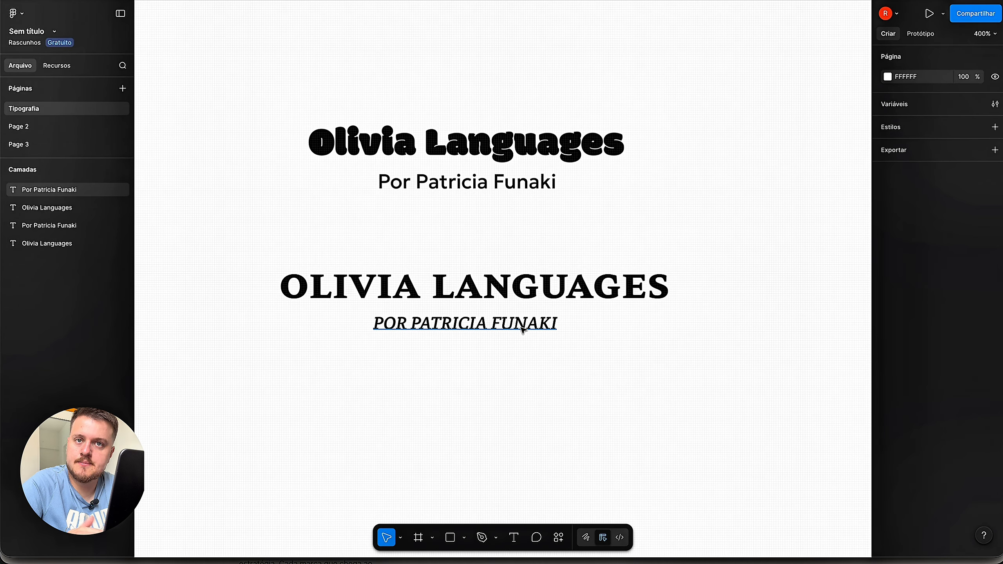
click(532, 332)
click(927, 378)
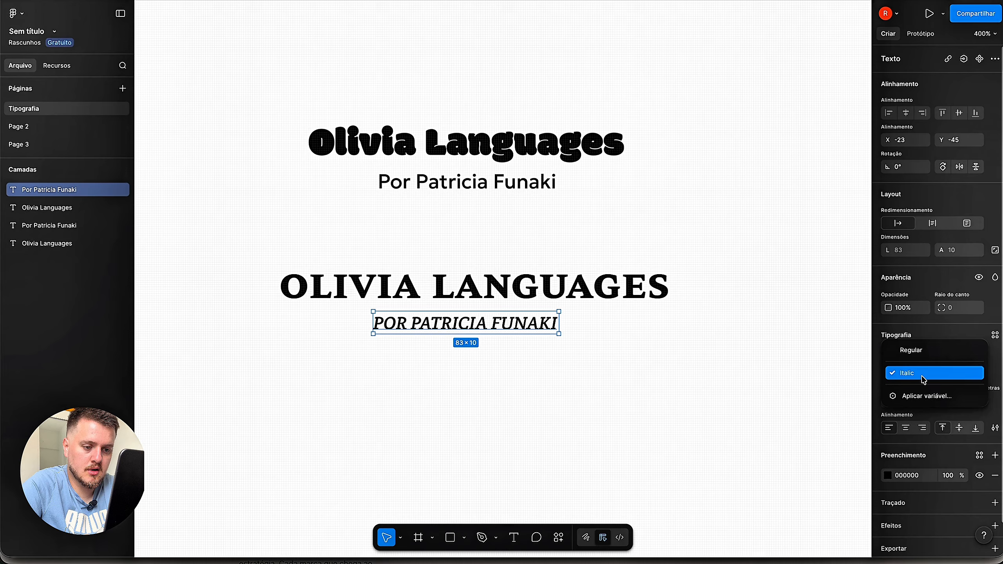
click(908, 352)
click(761, 358)
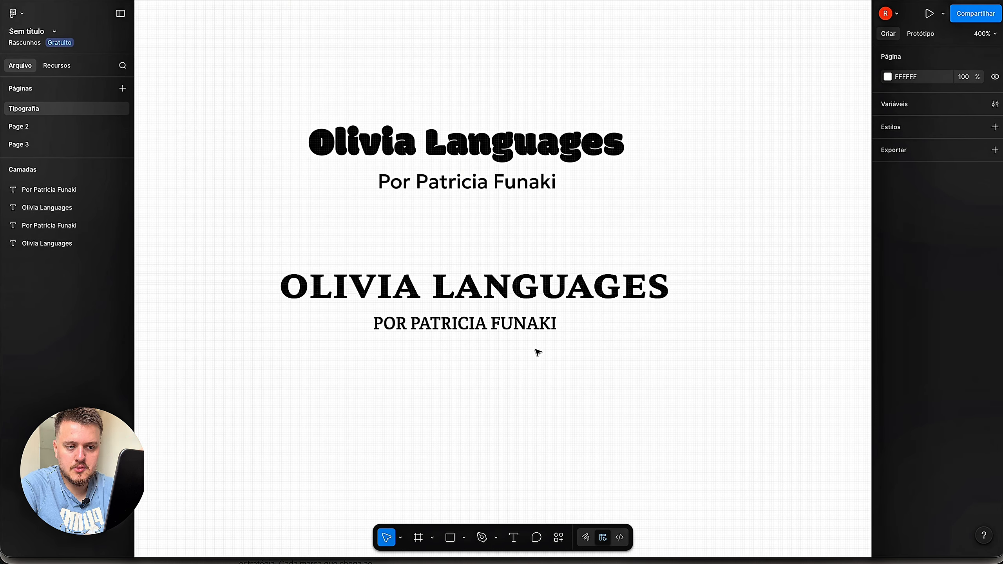
- Move the uppercase lockup up, then duplicate it and place the copy below
click(584, 288)
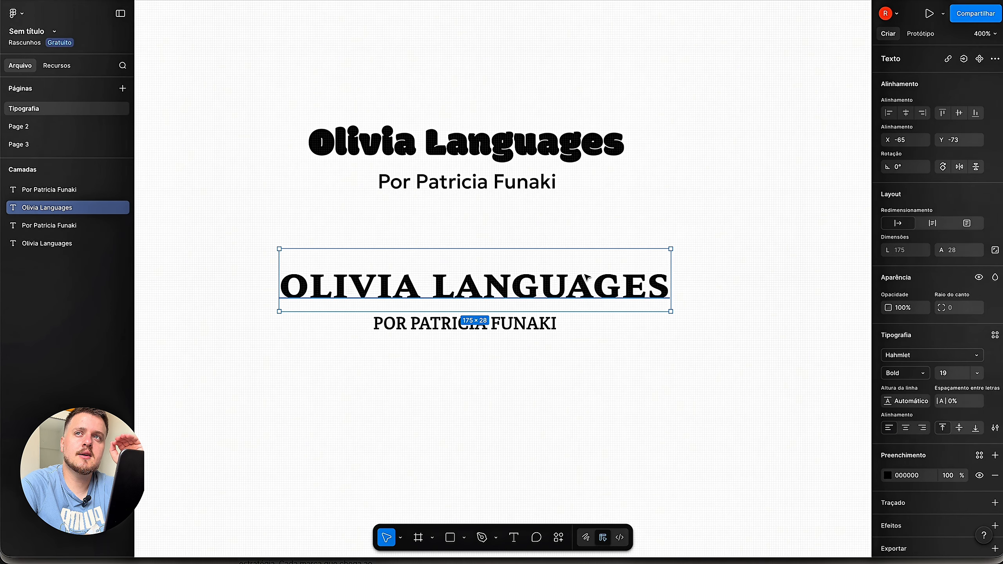
click(634, 237)
drag(697, 272, 292, 365)
drag(404, 292, 405, 251)
key(ctrl+d)
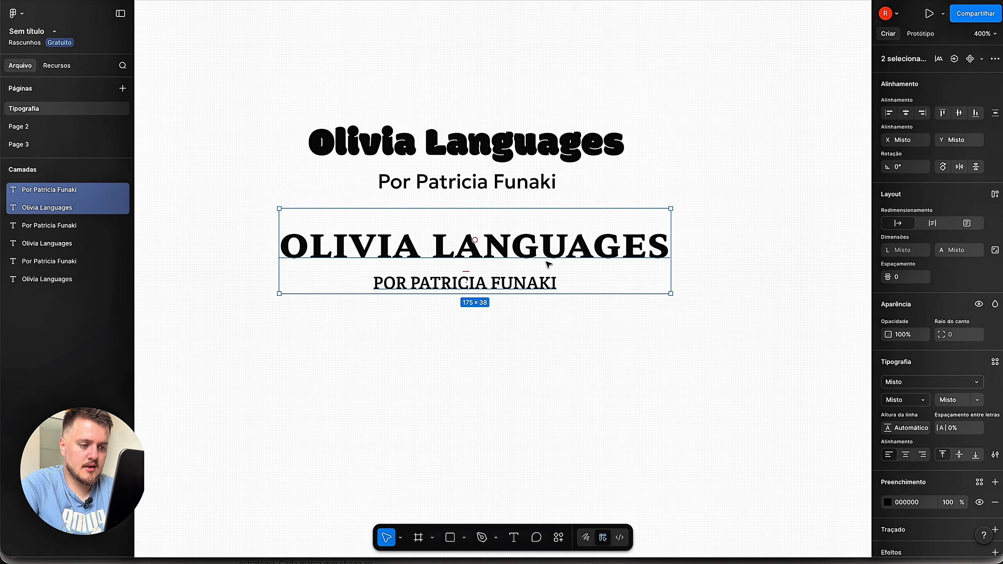
drag(549, 261, 552, 382)
click(759, 316)
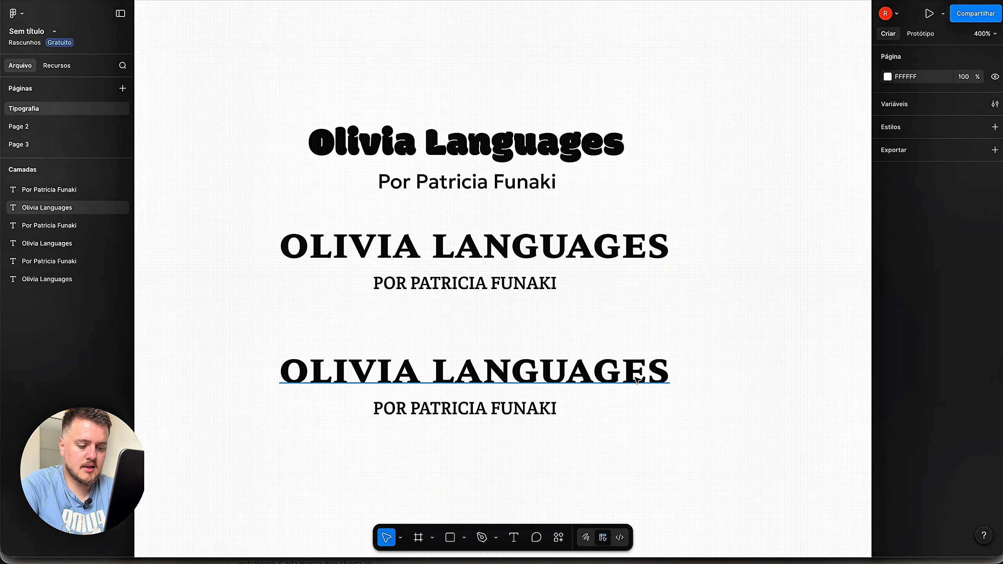
- Set the copied title's font to Gwendolyn and move it right
click(632, 369)
click(974, 359)
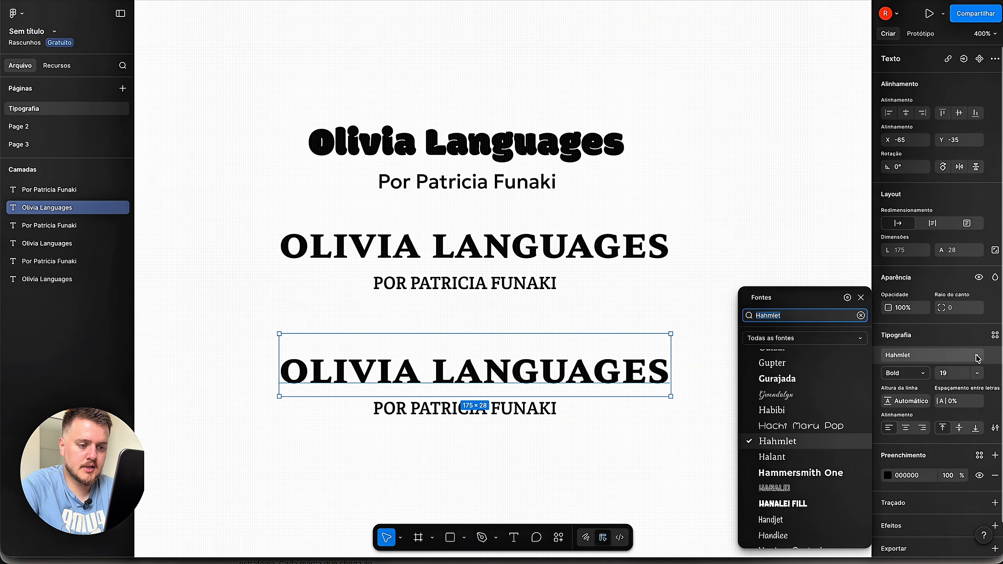
click(852, 398)
scroll(851, 398, up, 5)
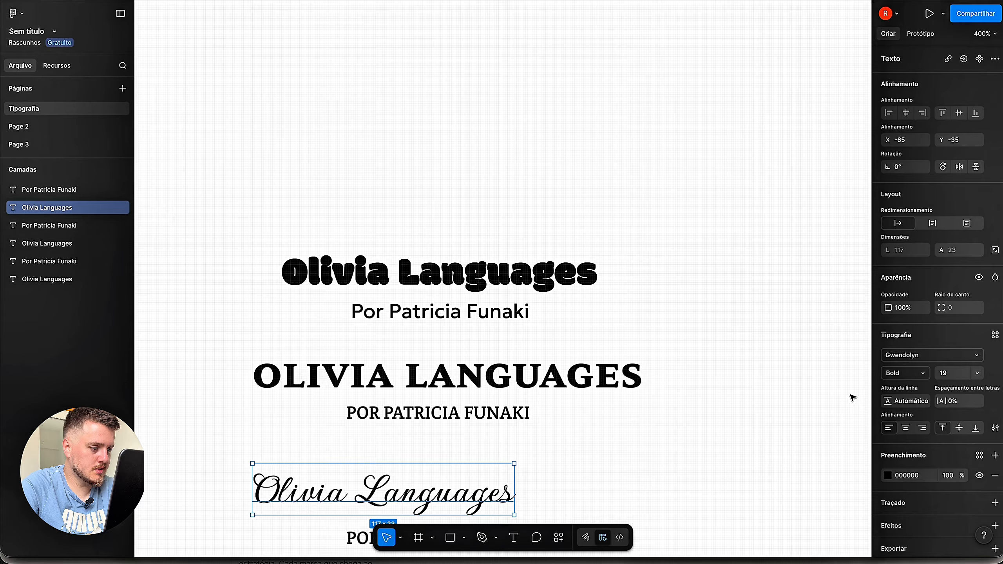
scroll(844, 329, down, 8)
click(796, 345)
drag(529, 325, 575, 325)
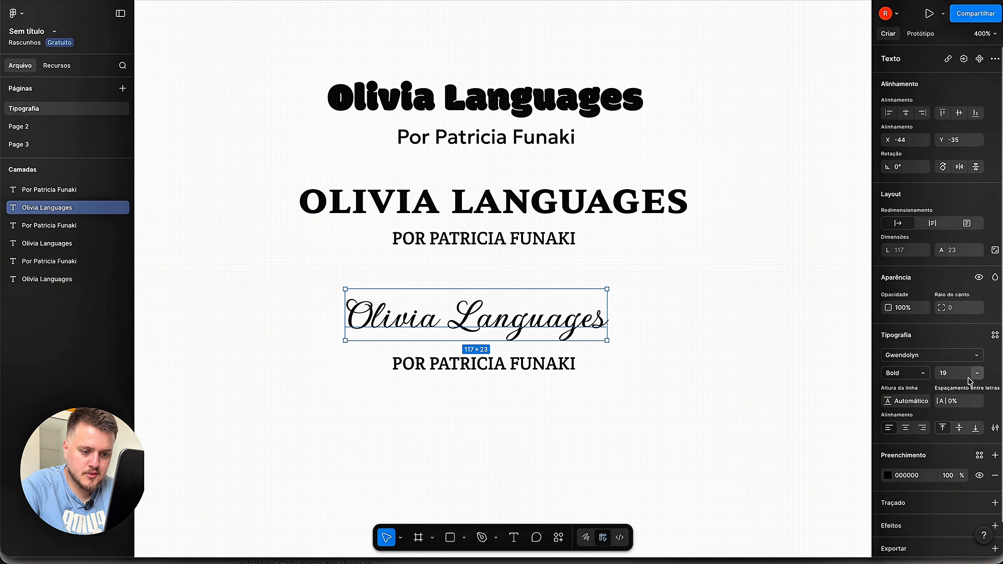
- Enlarge the script title to size 25, centre it, and move its subtitle down
click(954, 373)
text(25)
key(Return)
click(641, 361)
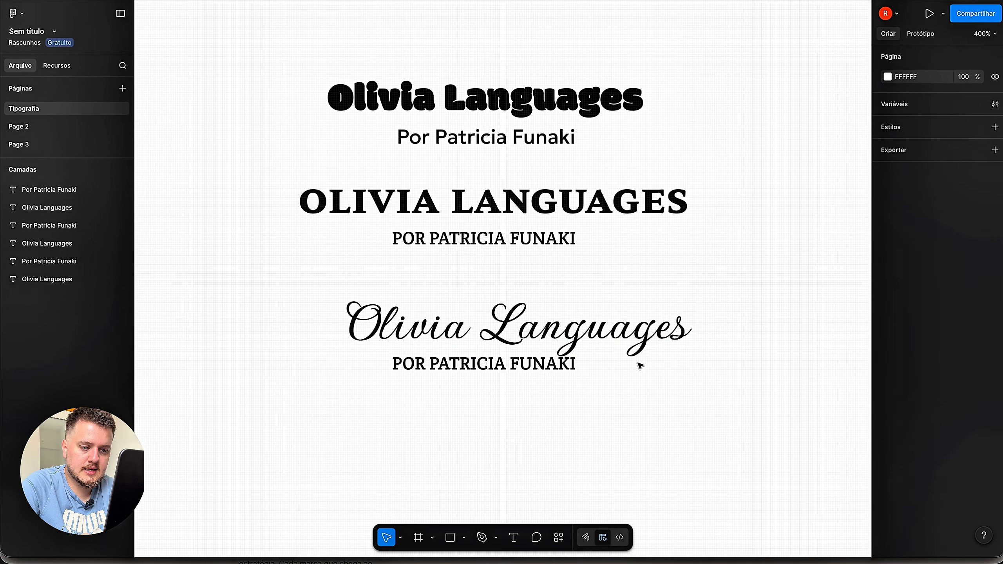
drag(608, 331, 571, 332)
click(600, 410)
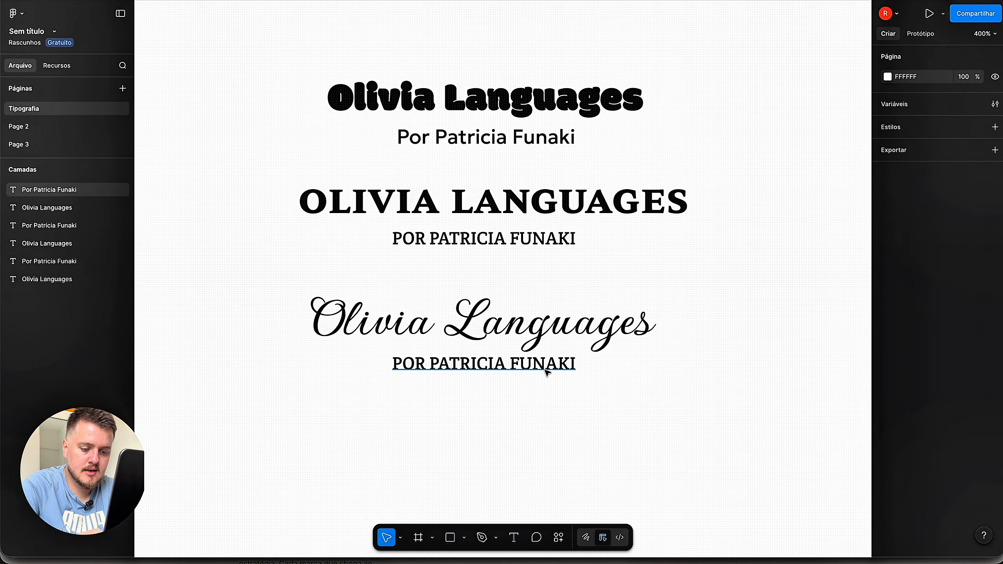
drag(488, 364, 488, 372)
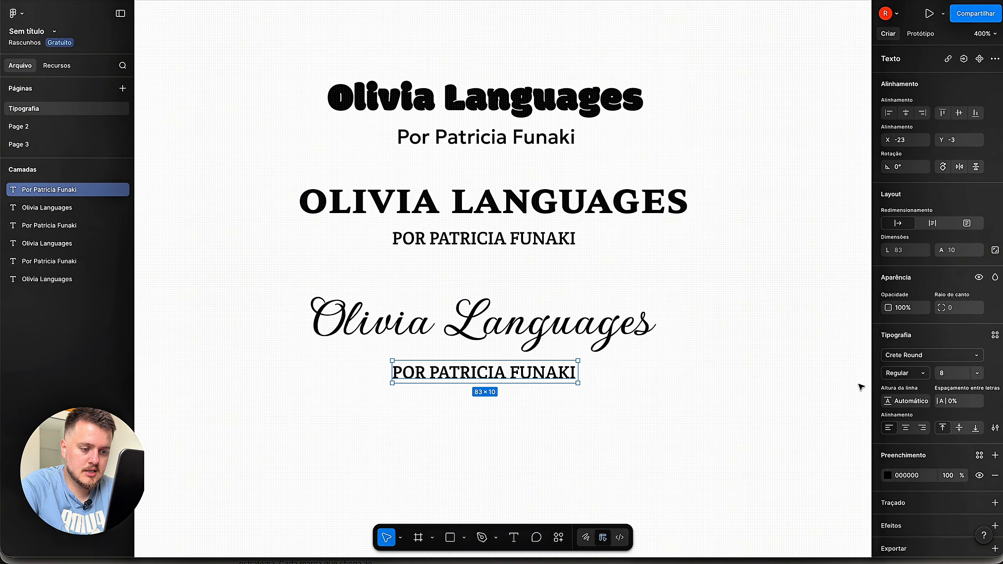
- Set the bottom subtitle to Catamaran SemiBold at size 7
click(978, 357)
click(779, 218)
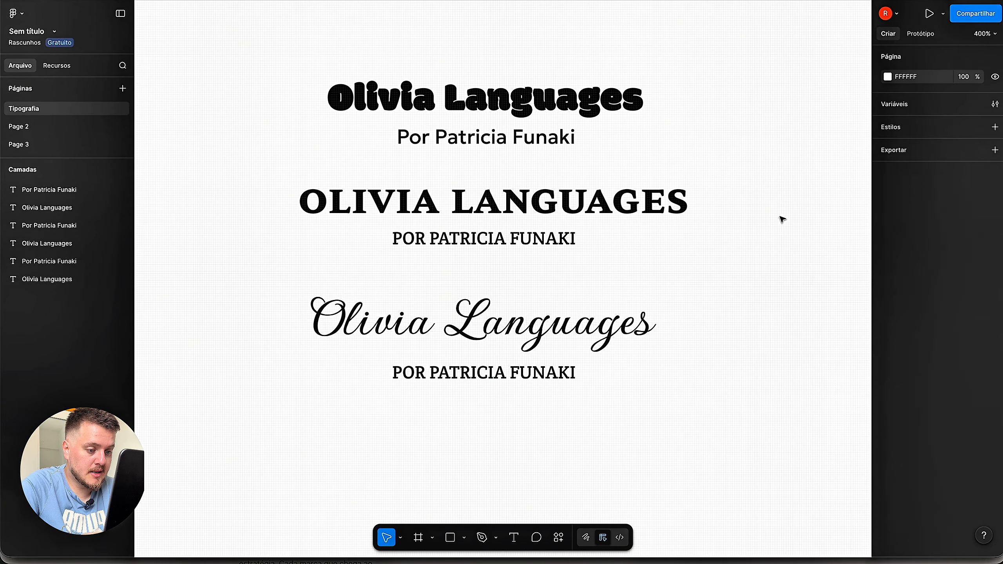
click(559, 372)
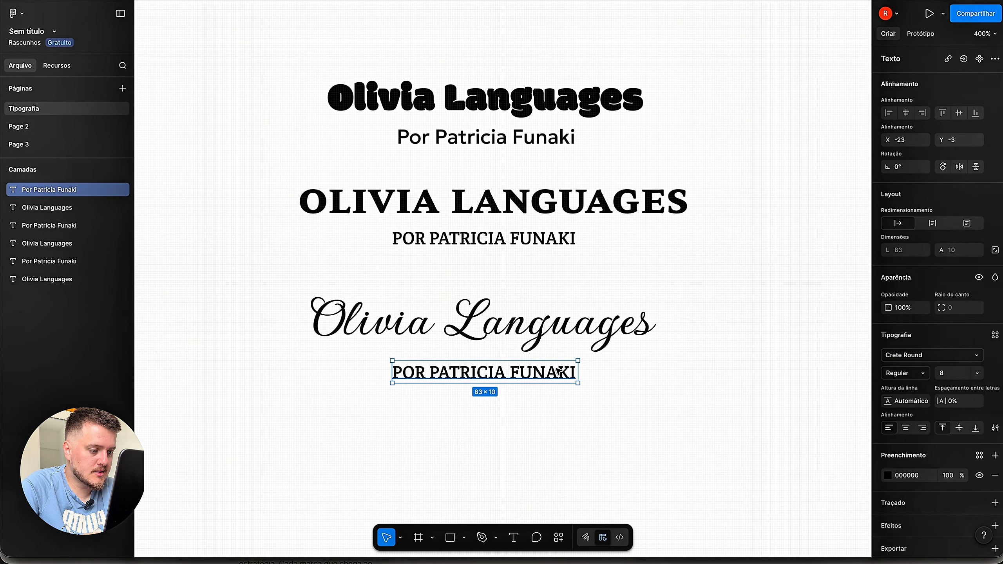
click(976, 356)
scroll(837, 416, up, 15)
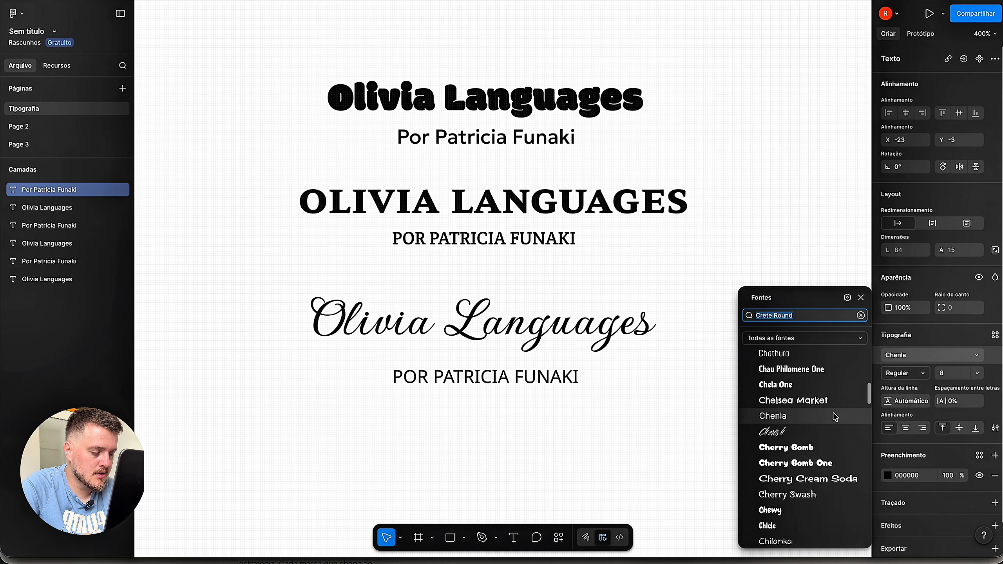
scroll(835, 421, up, 5)
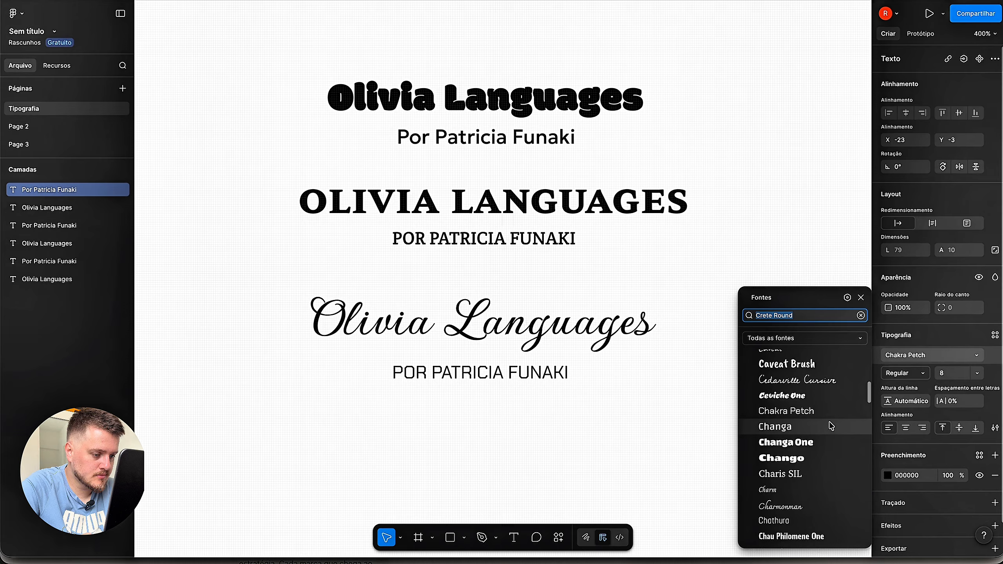
scroll(830, 429, up, 3)
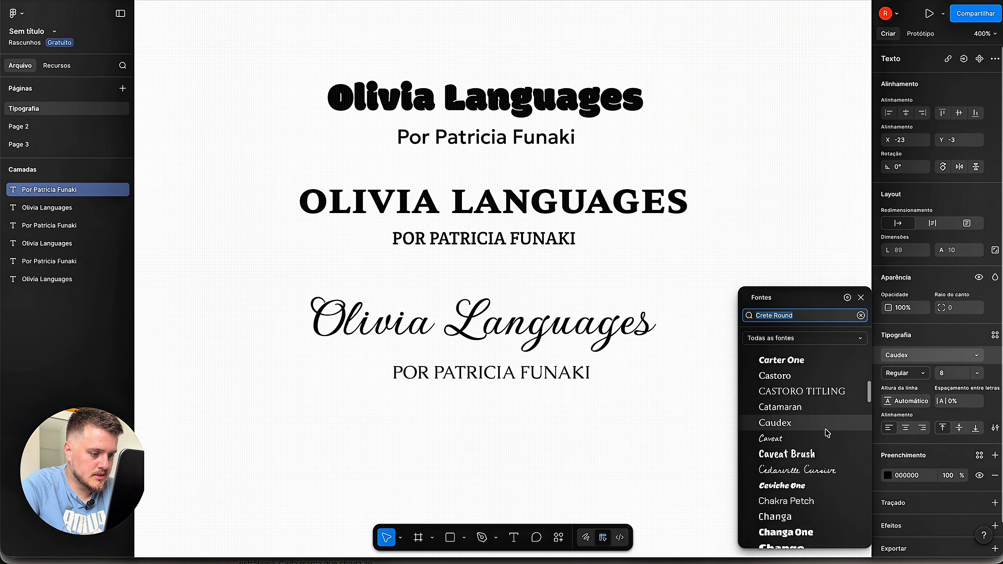
click(801, 411)
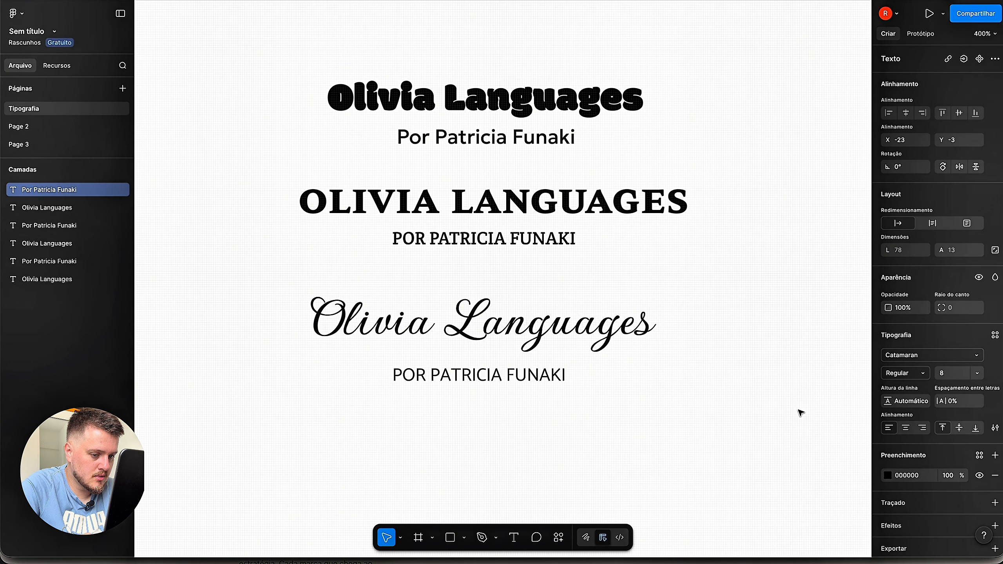
click(923, 374)
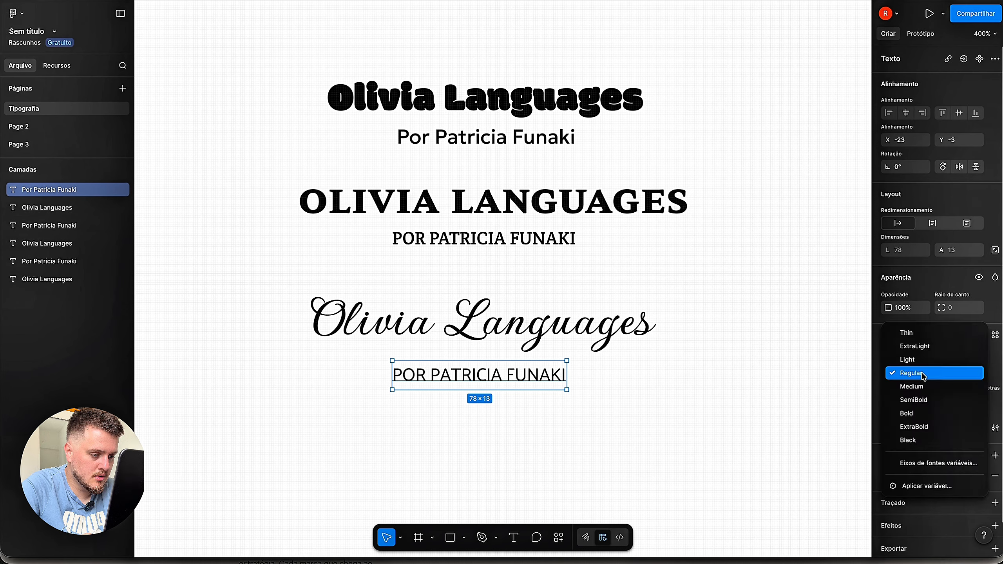
click(925, 400)
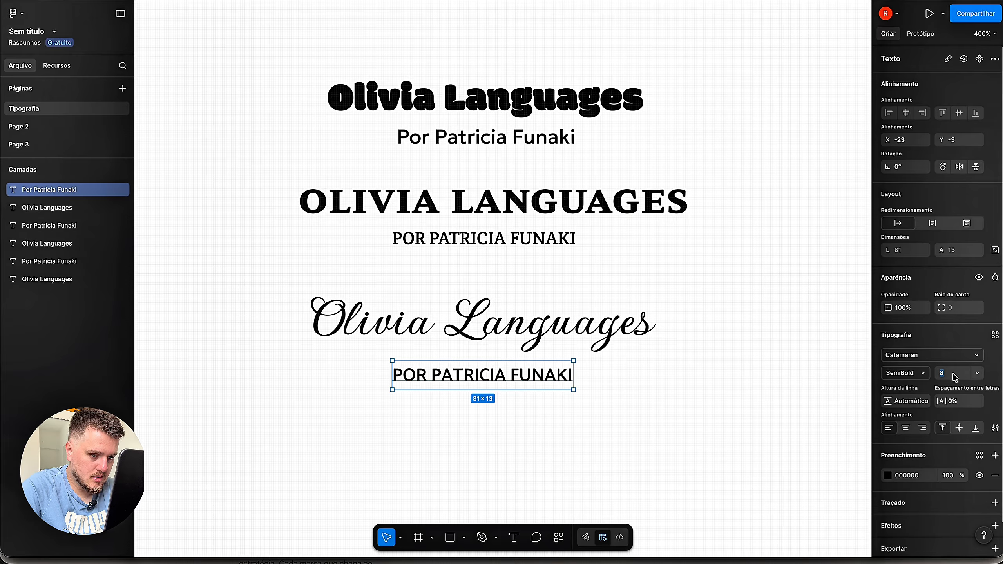
text(7)
key(Return)
- Try repositioning the bottom subtitle under the title, then undo the move
click(630, 374)
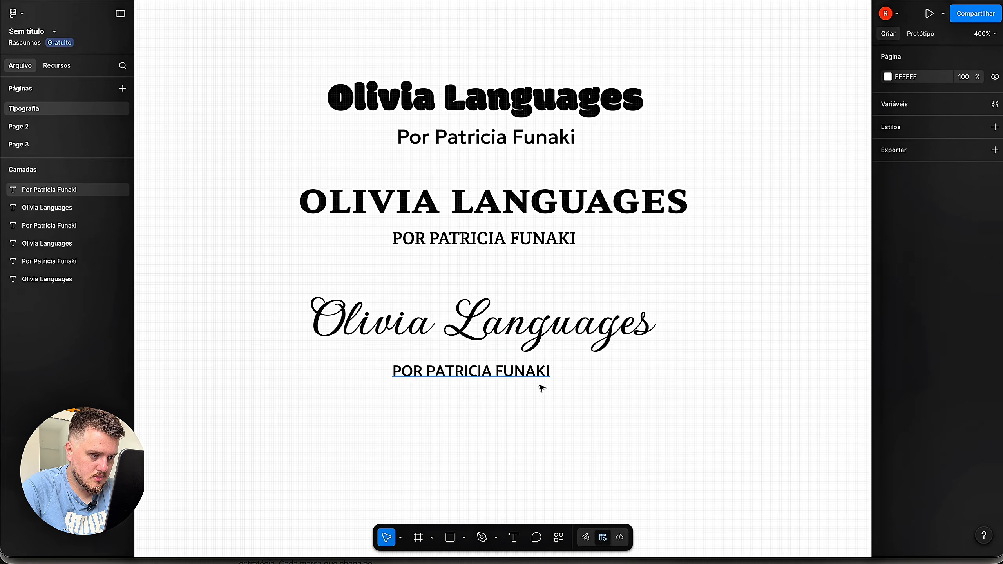
drag(513, 376, 512, 373)
click(529, 406)
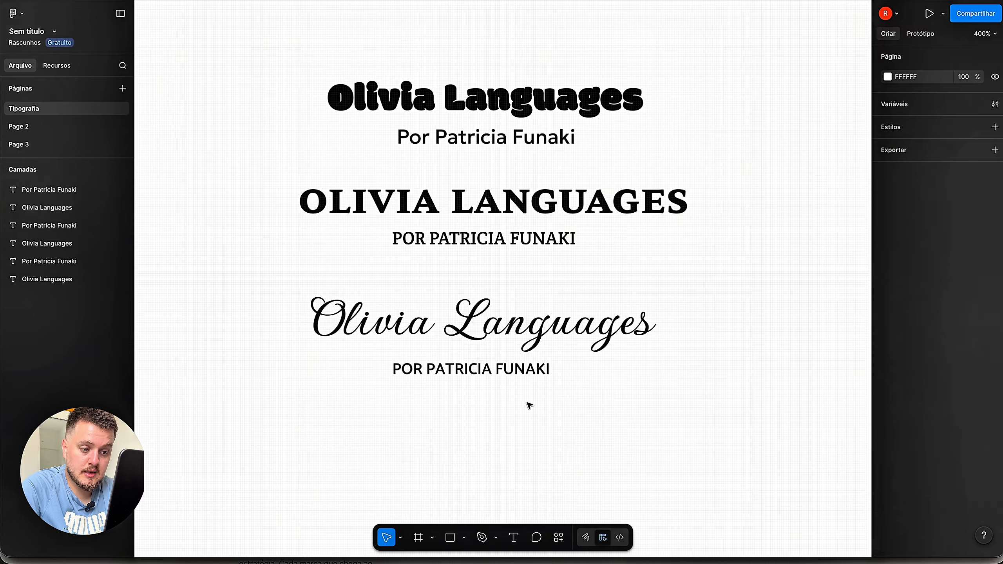
click(510, 370)
drag(509, 370, 459, 356)
click(491, 406)
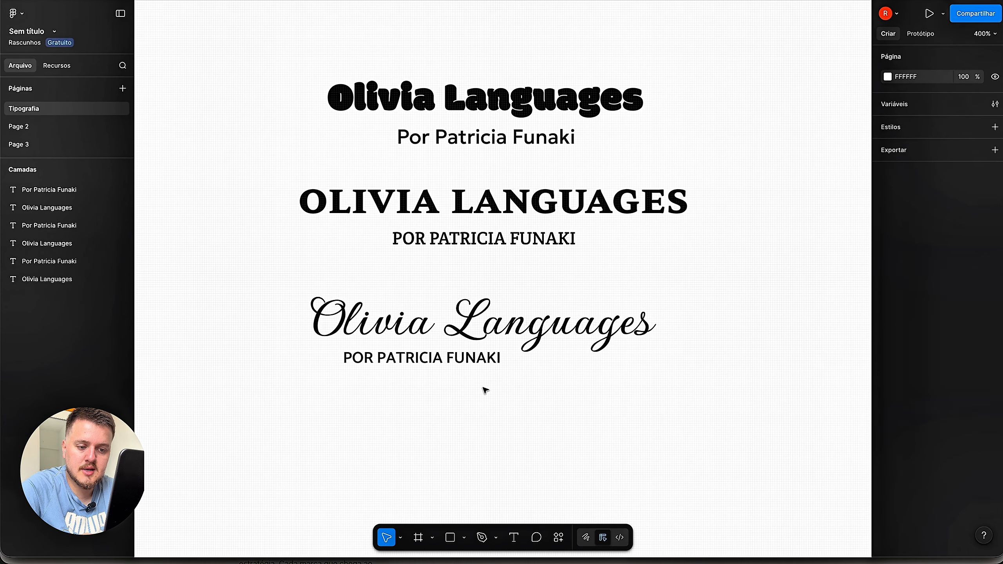
click(476, 371)
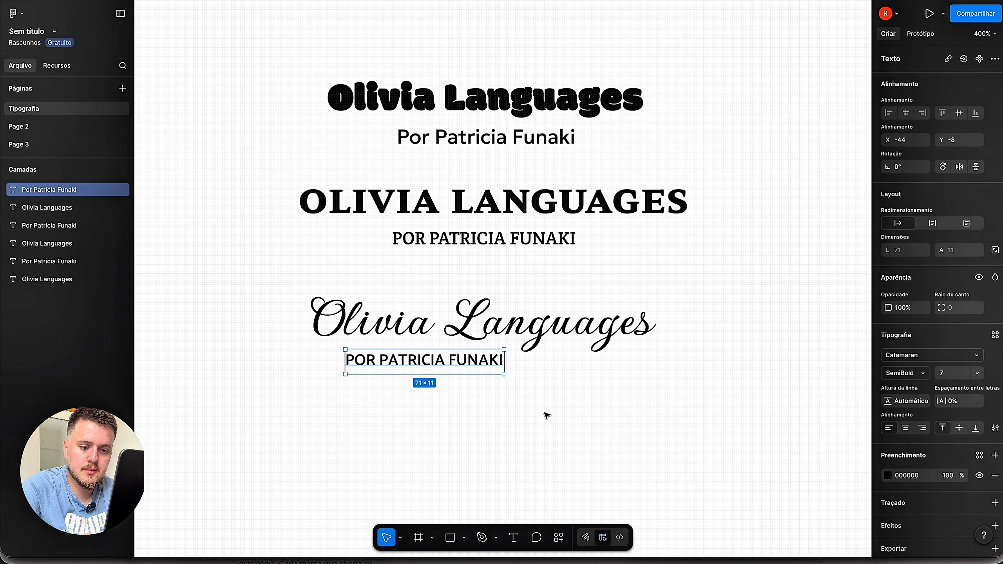
key(ctrl+z)
click(547, 415)
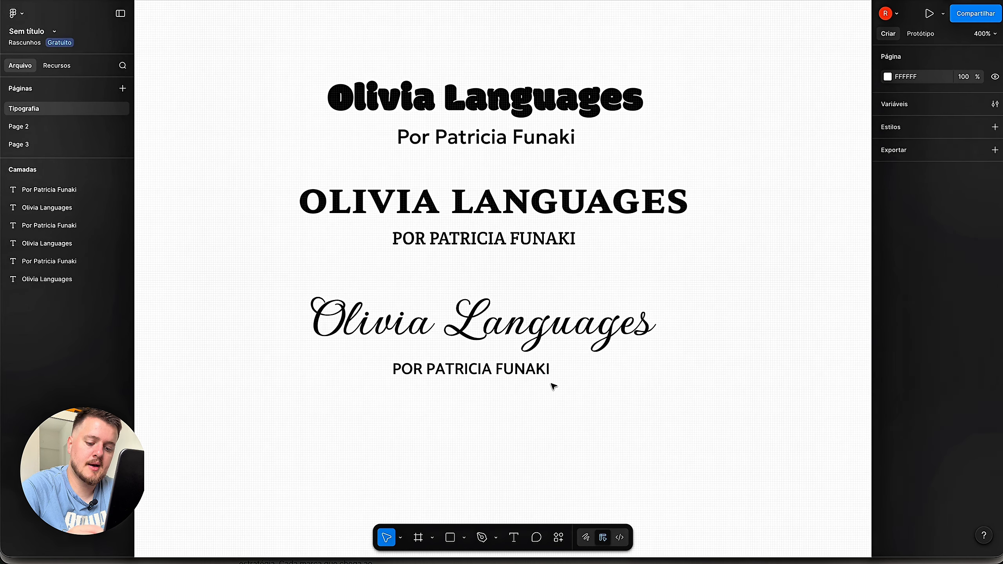
click(547, 377)
- Change the bottom subtitle's weight to Bold, keeping the script title Bold
click(924, 373)
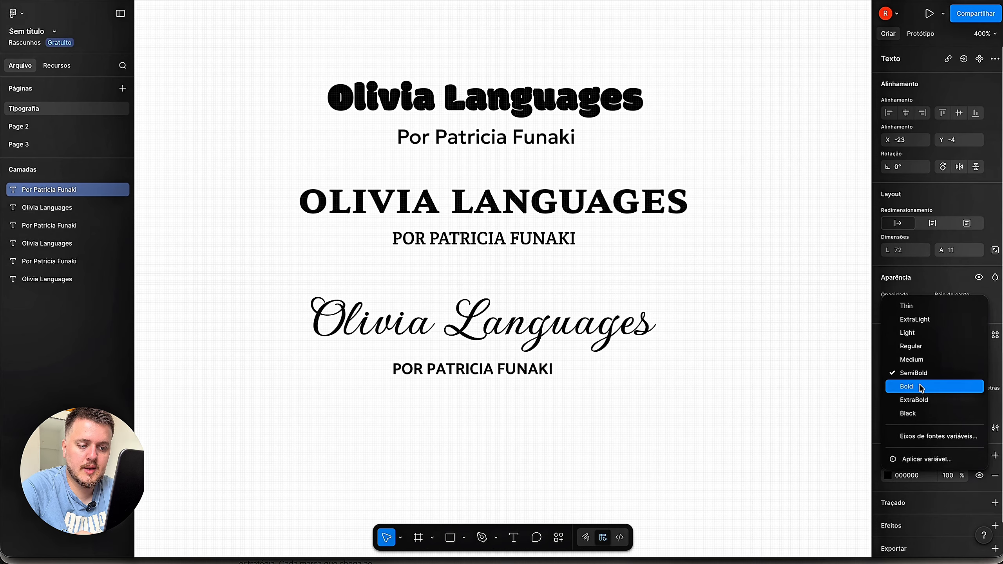
click(920, 387)
click(779, 419)
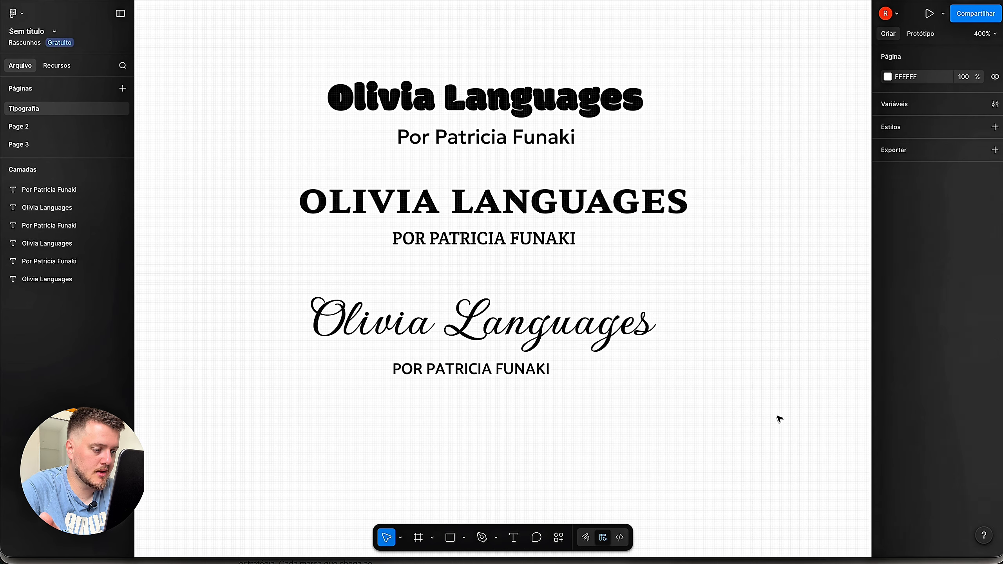
click(626, 345)
click(922, 373)
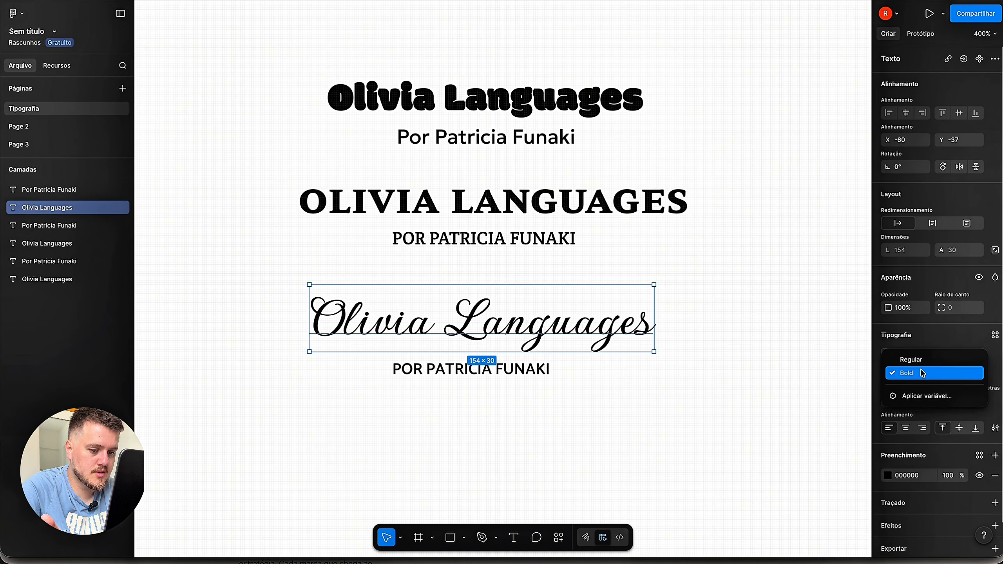
click(922, 373)
click(794, 372)
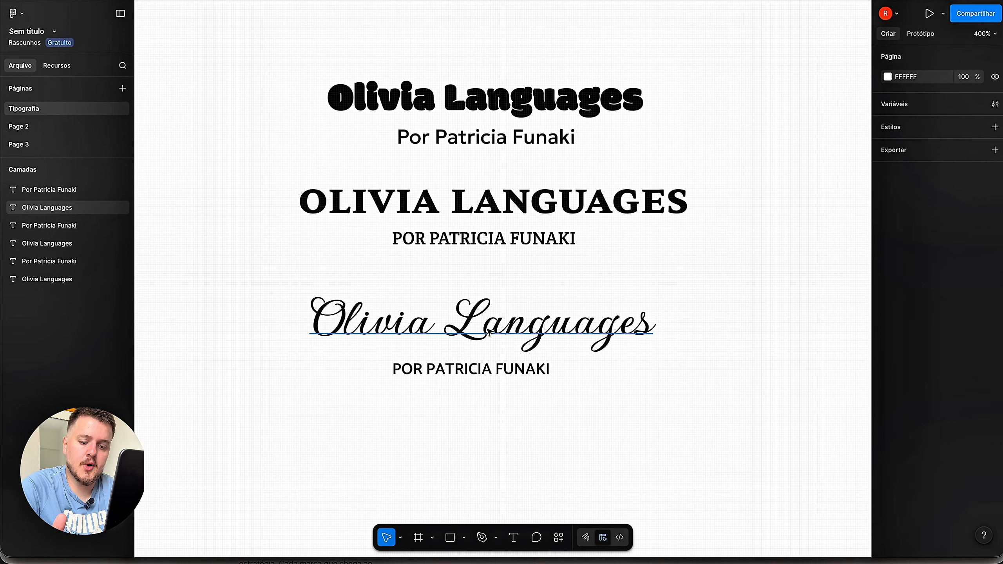
click(480, 332)
click(539, 243)
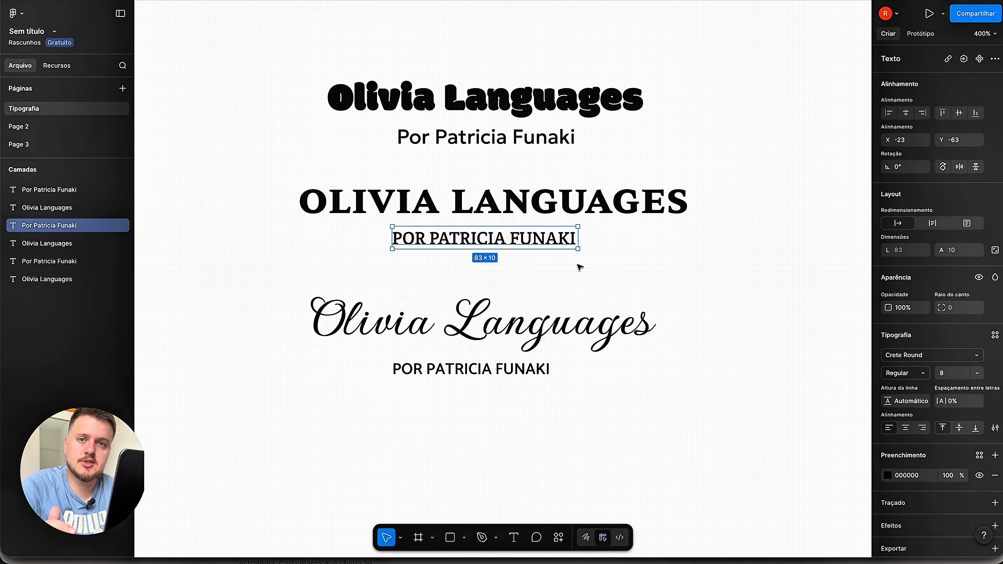
click(977, 356)
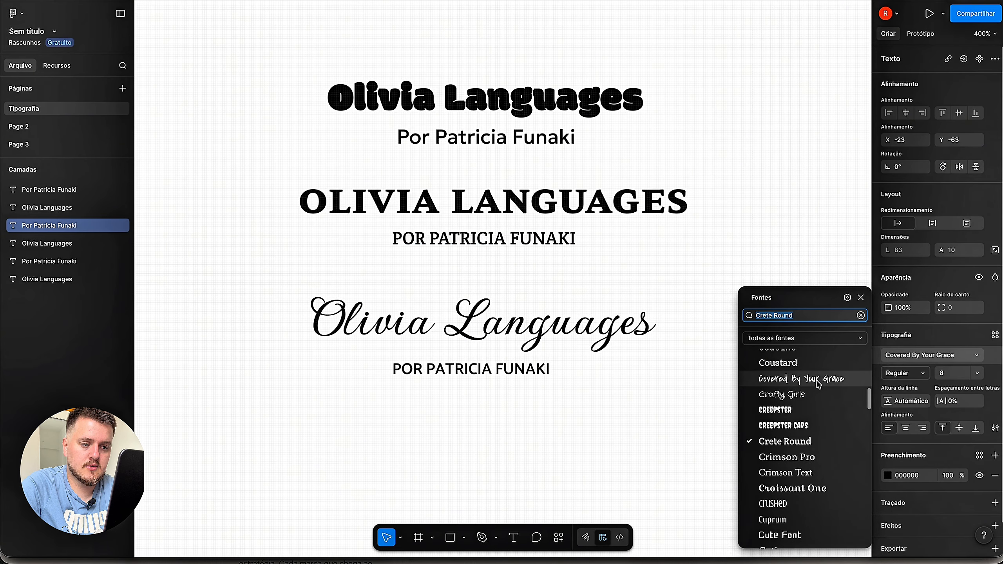
click(802, 379)
click(806, 352)
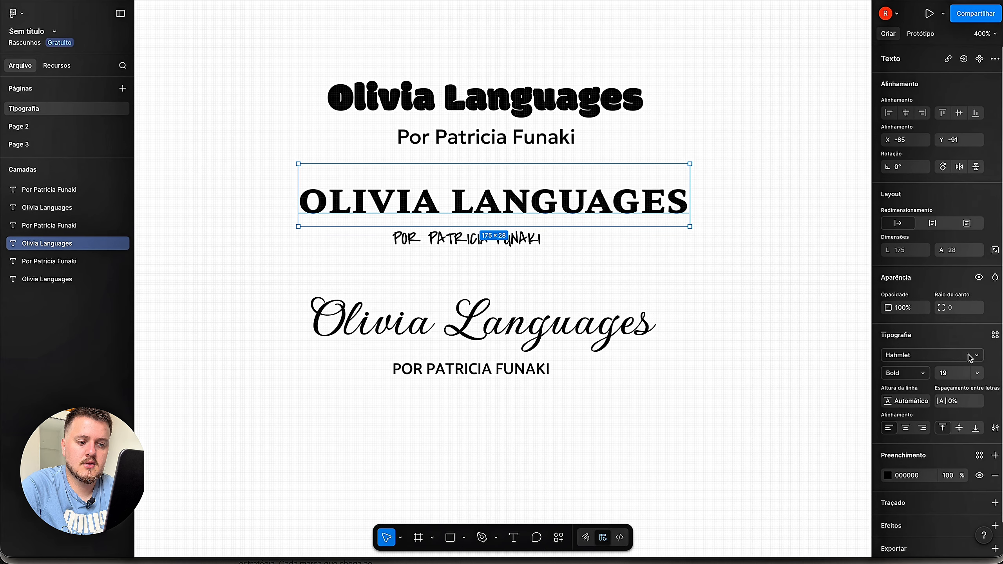
- Set the middle OLIVIA LANGUAGES title in Gudea
click(971, 359)
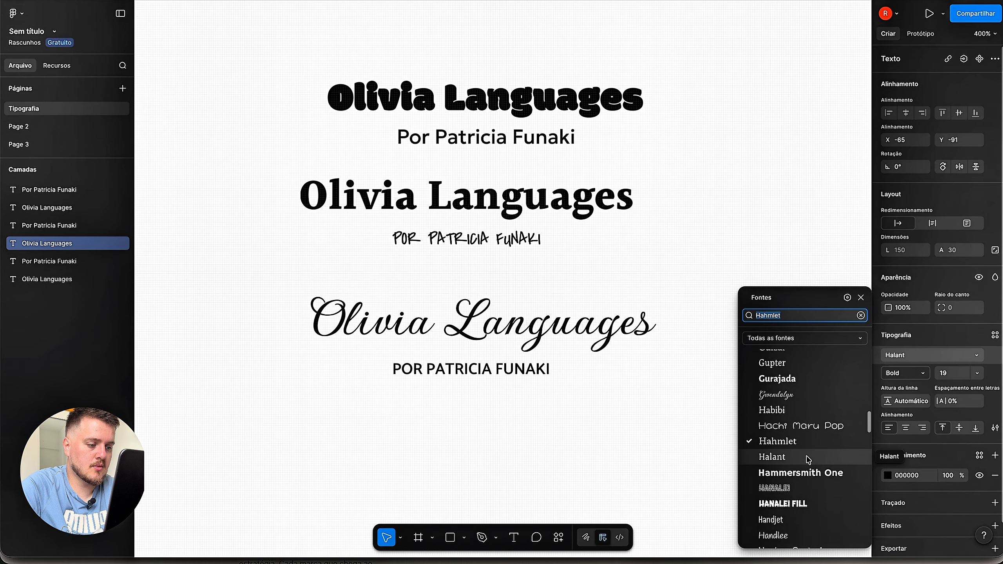
scroll(809, 459, up, 3)
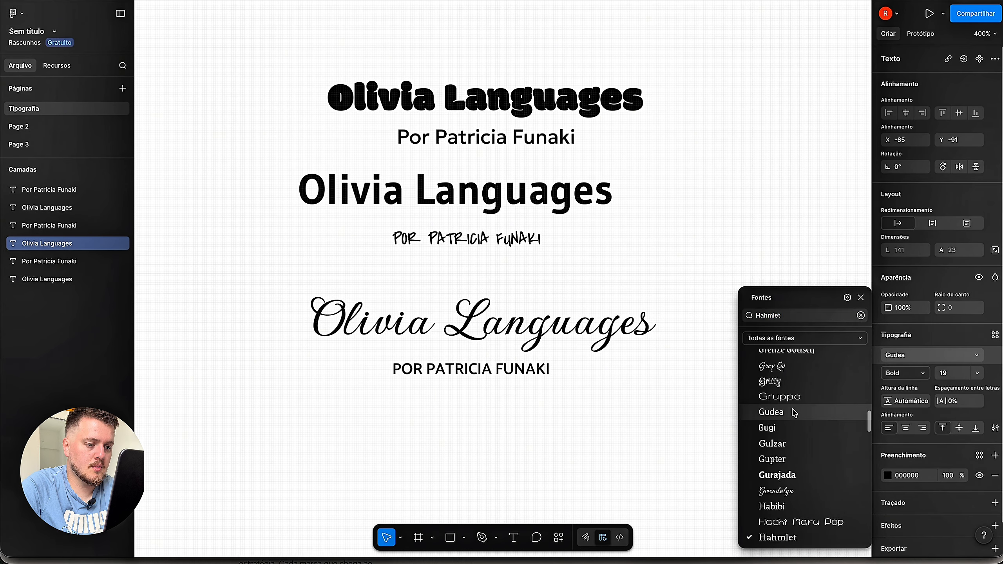
click(766, 412)
click(720, 267)
- Set the middle subtitle in Corinthia
click(510, 239)
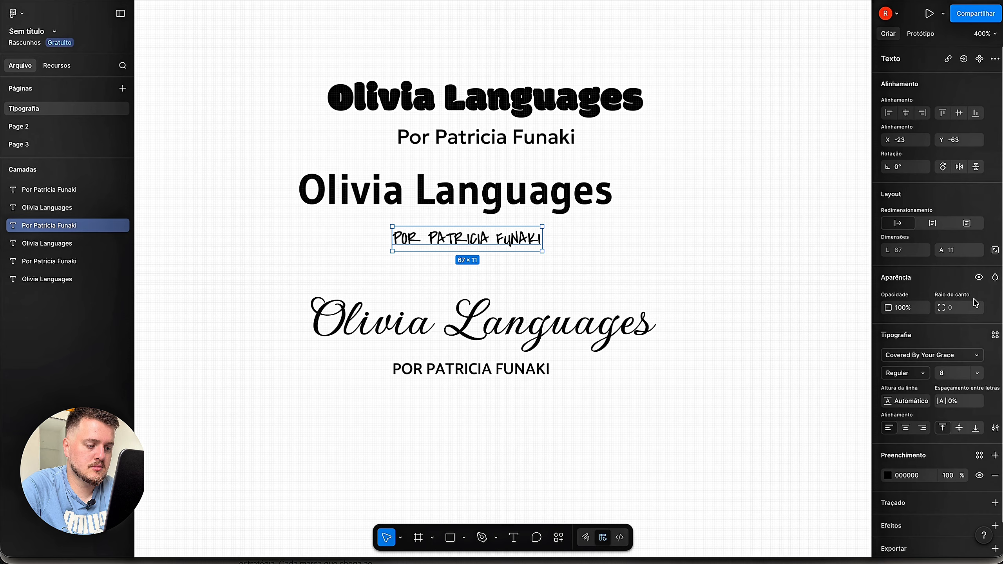
click(981, 354)
scroll(821, 502, up, 8)
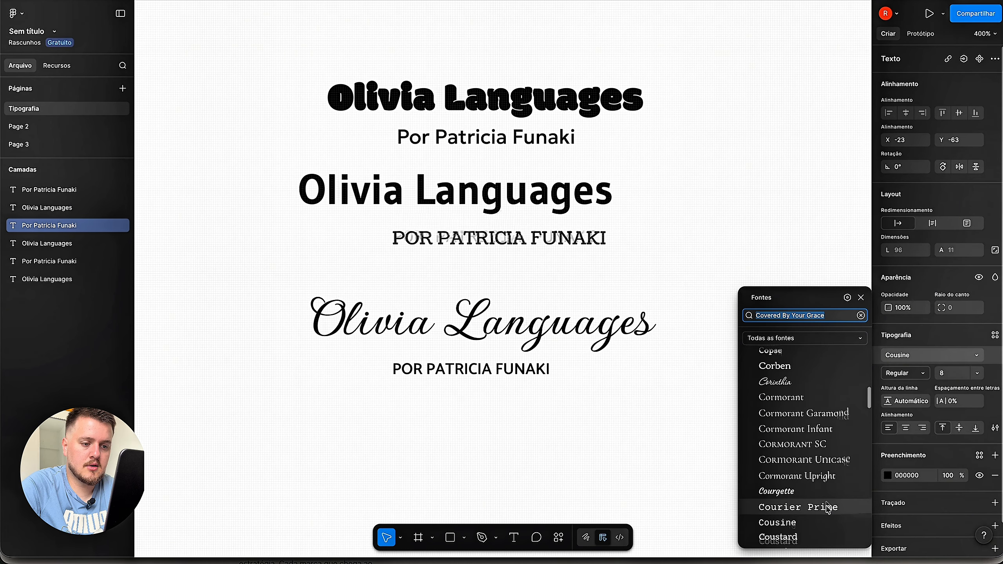
click(772, 433)
click(690, 249)
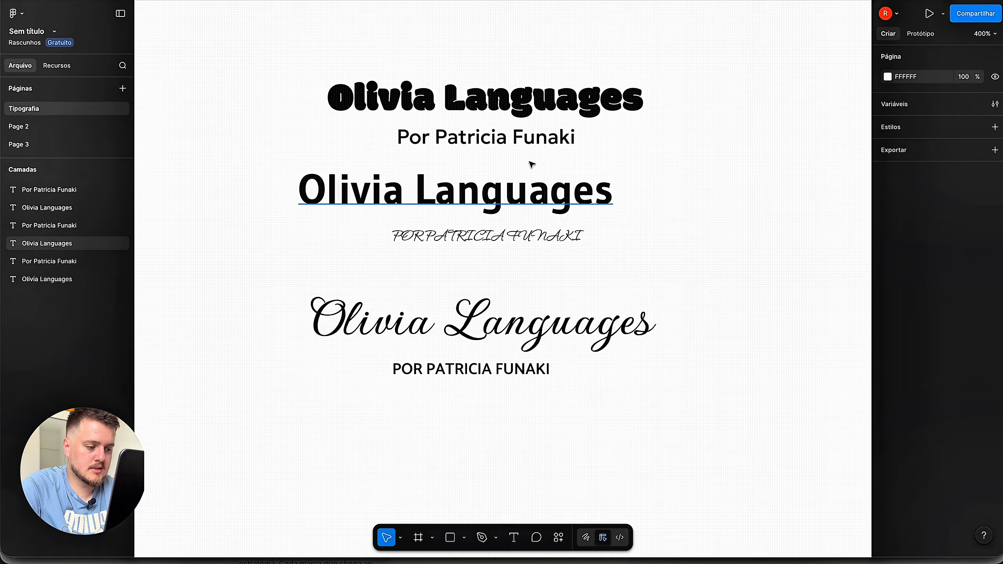
click(563, 243)
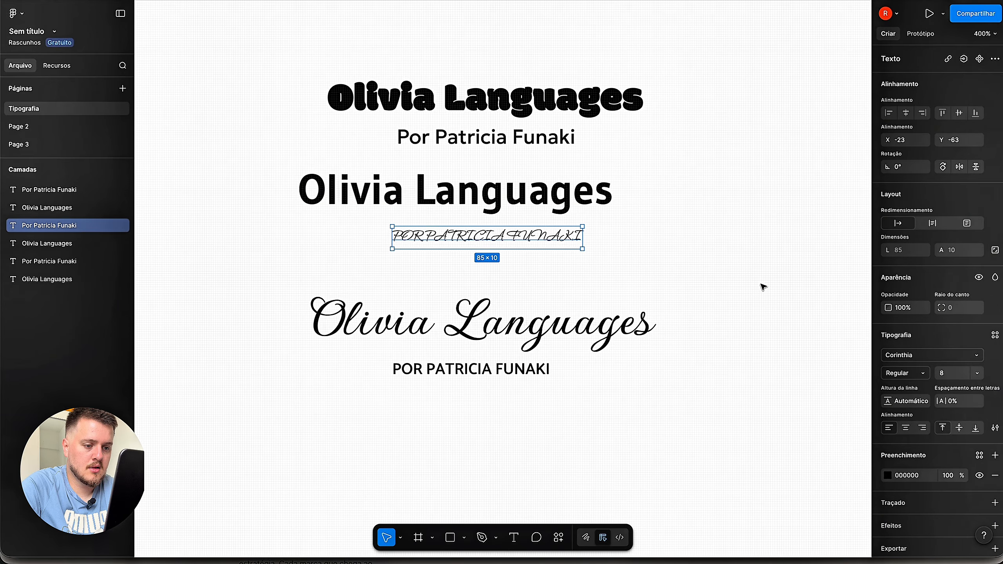
click(996, 429)
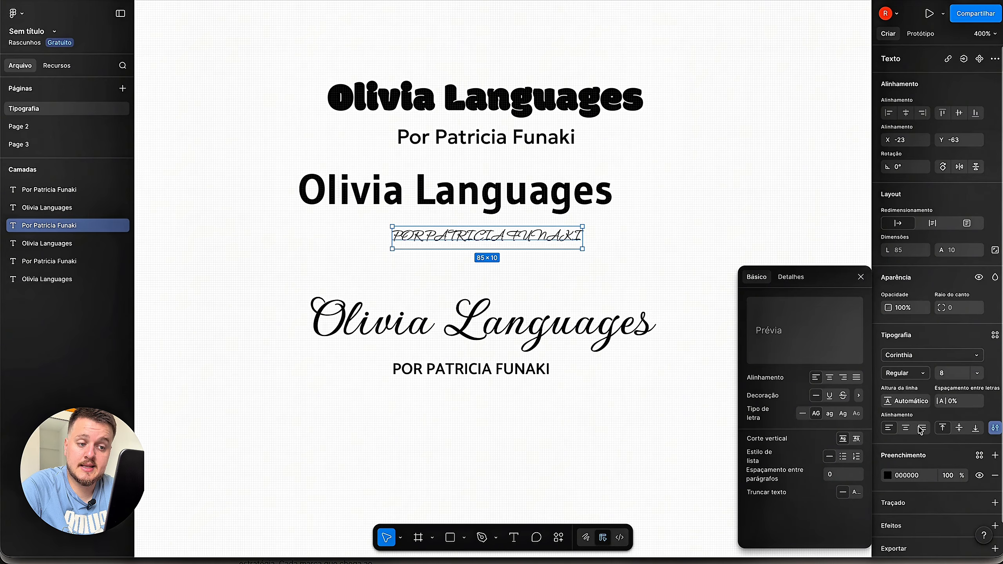
click(804, 414)
click(701, 250)
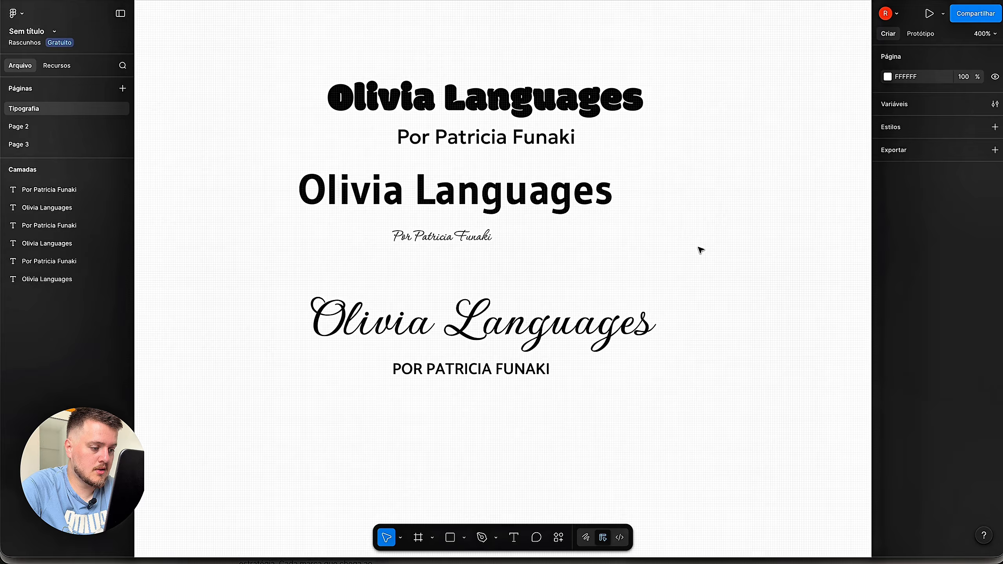
click(476, 240)
drag(493, 227, 510, 219)
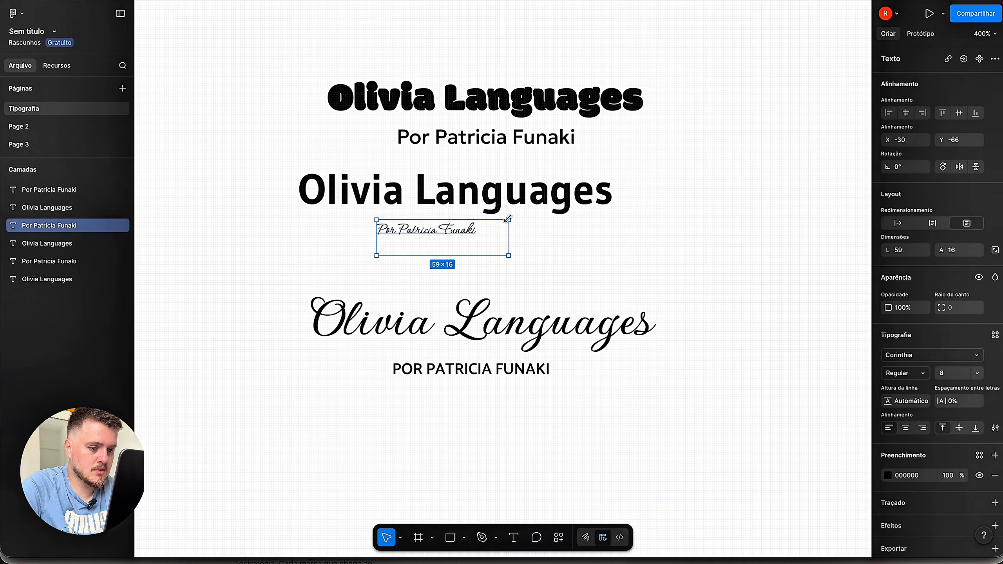
key(super+z)
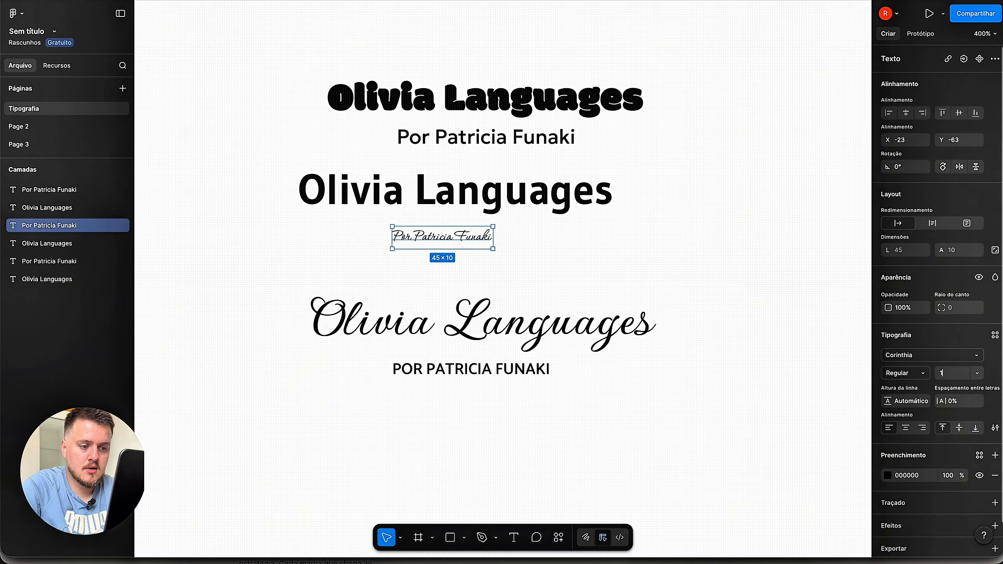
click(721, 249)
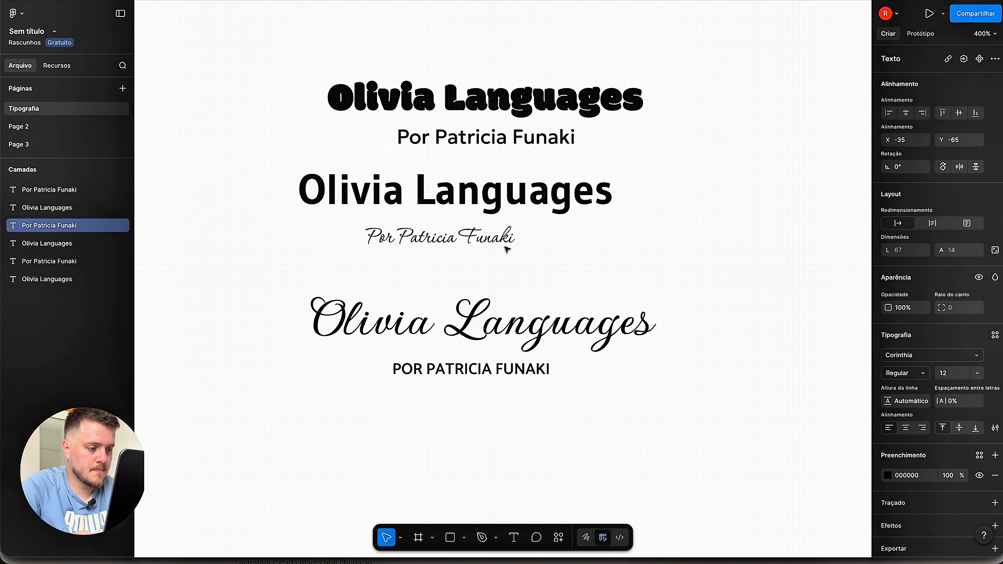